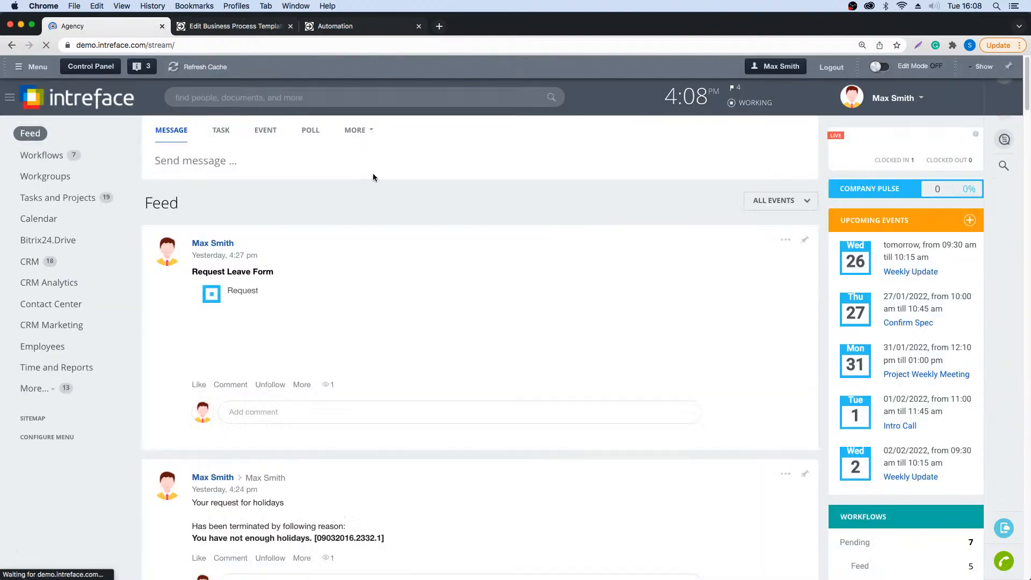
- Open the Request Leave Form workflow from the feed to view its fields, and cancel it without sending
left_click(372, 133)
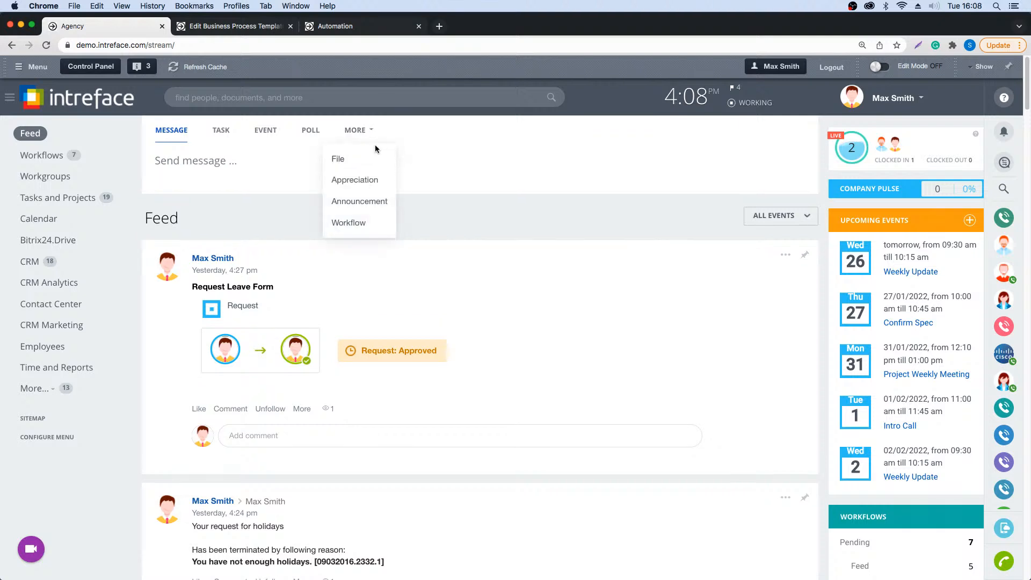
left_click(339, 229)
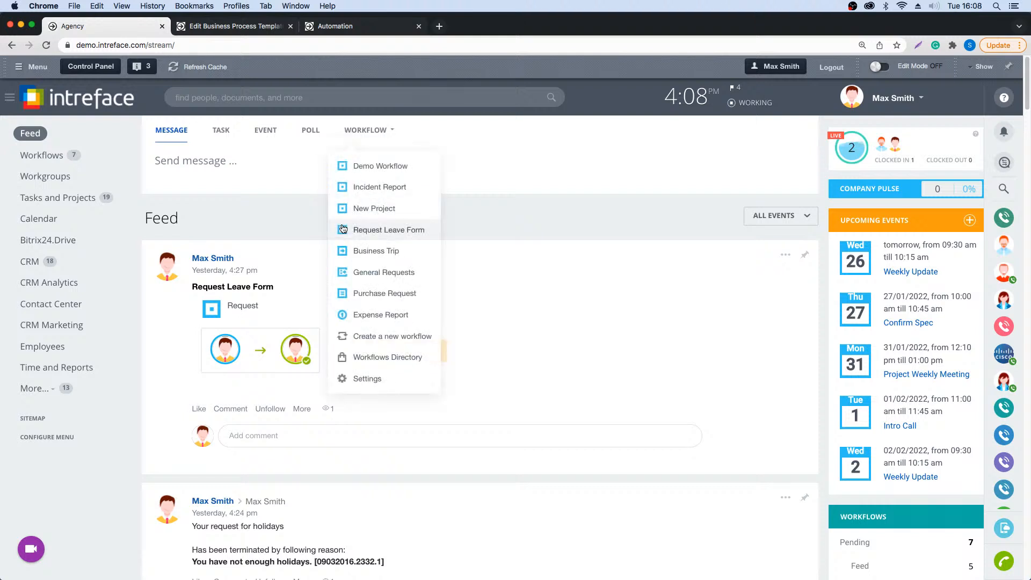
left_click(392, 231)
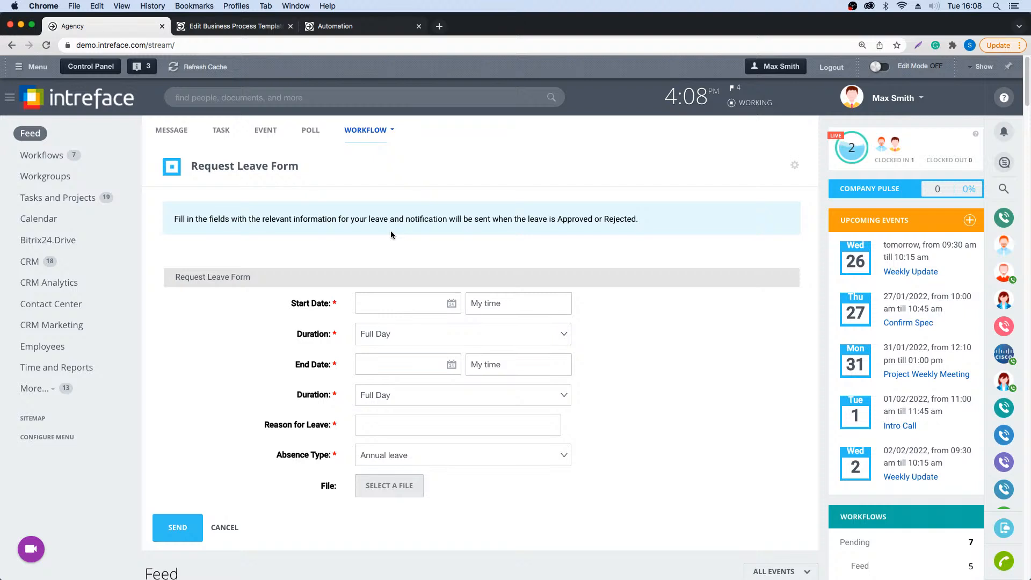
left_click(224, 527)
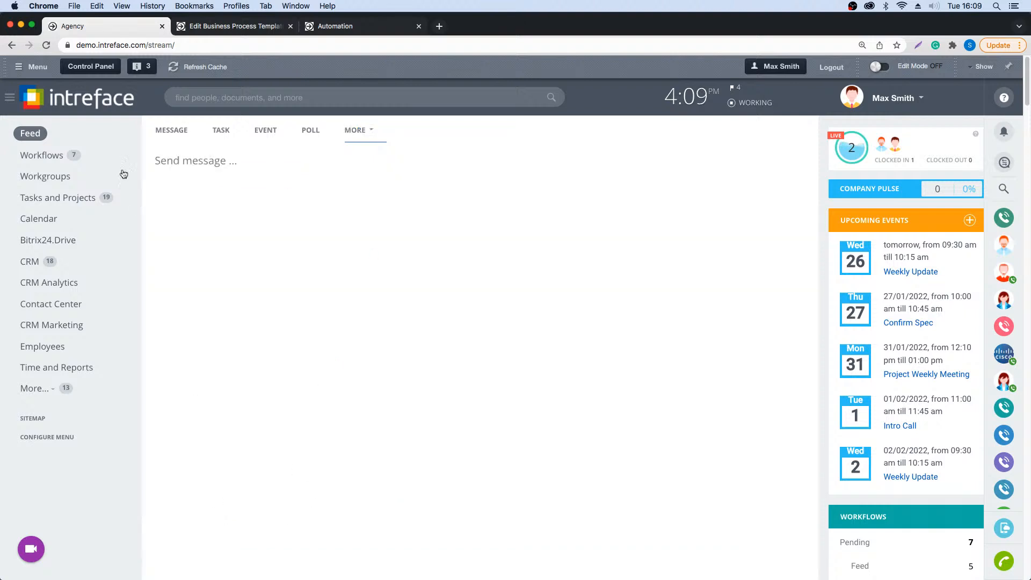
- View the business processes available to run on the Tech Co company record in CRM, and close the record
left_click(30, 263)
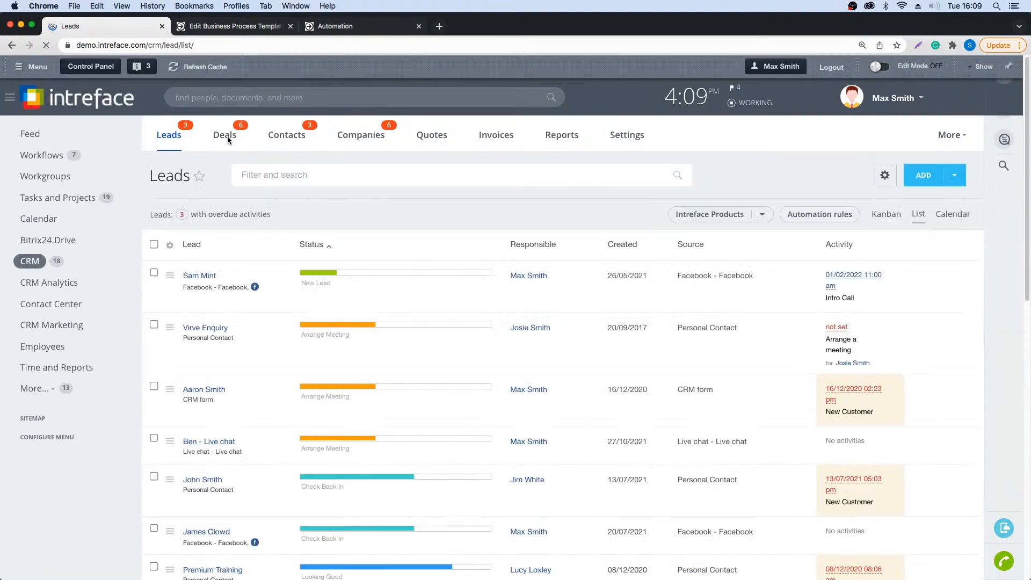
left_click(343, 138)
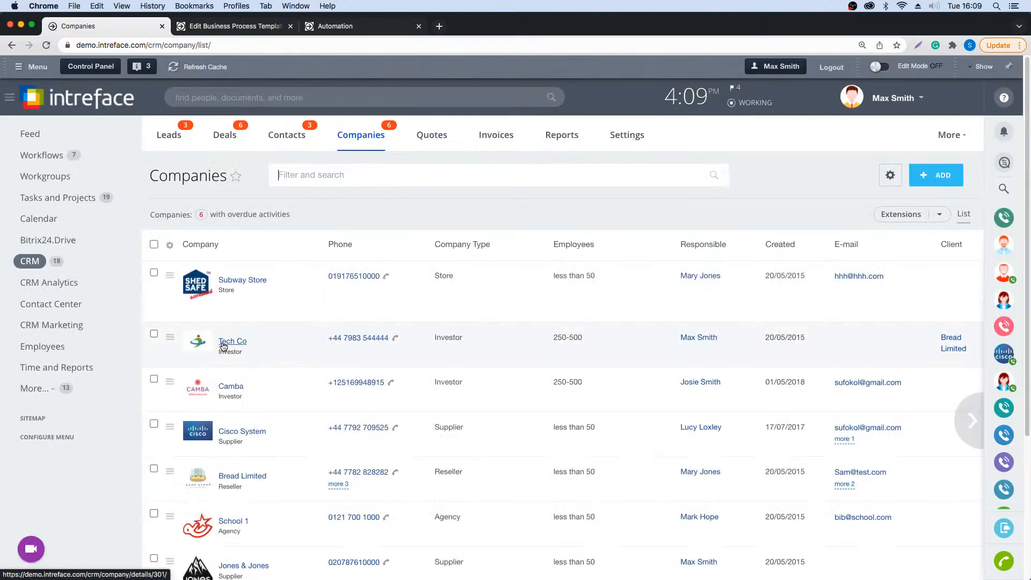
left_click(224, 341)
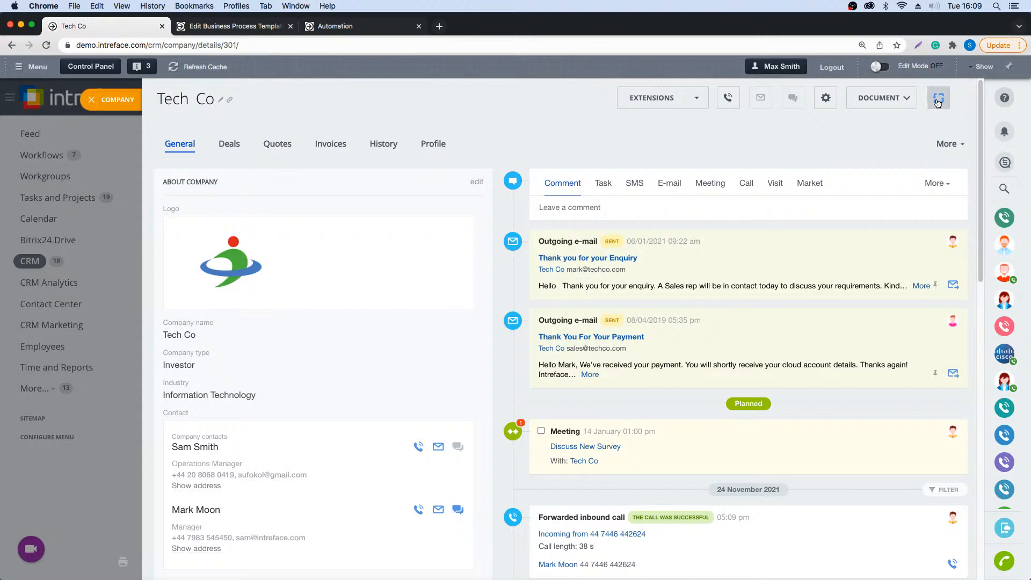
left_click(937, 101)
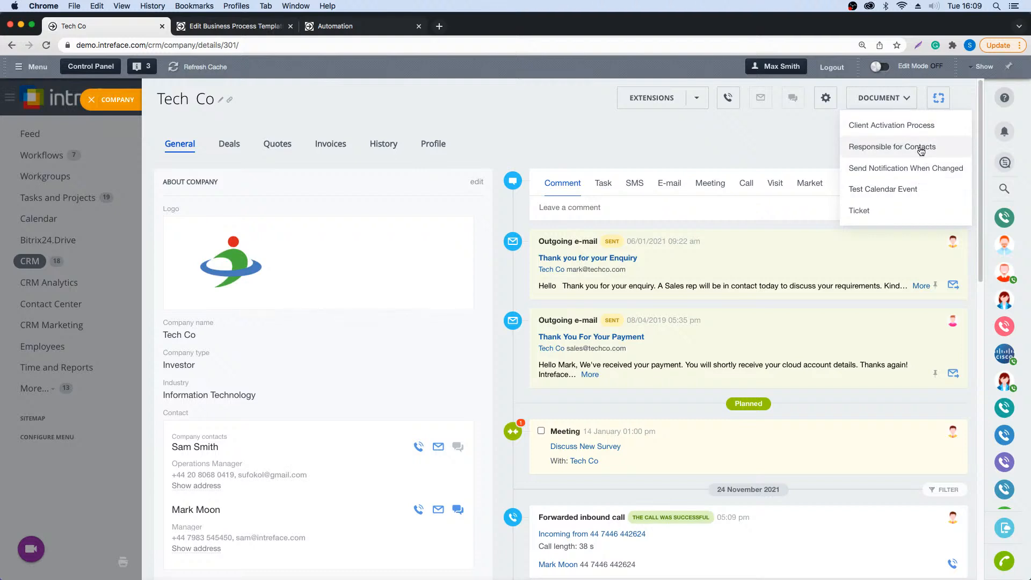
left_click(546, 140)
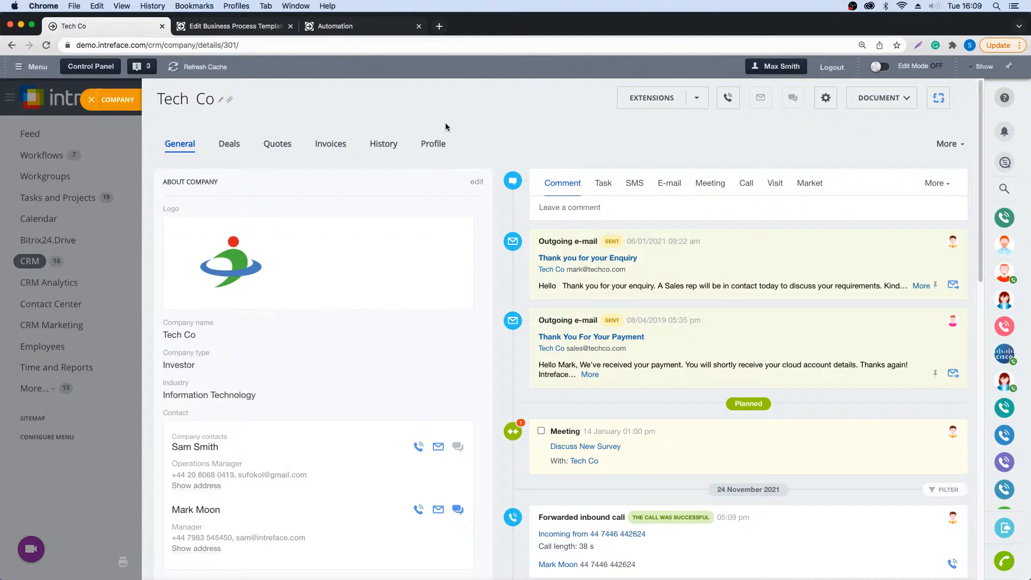
left_click(91, 100)
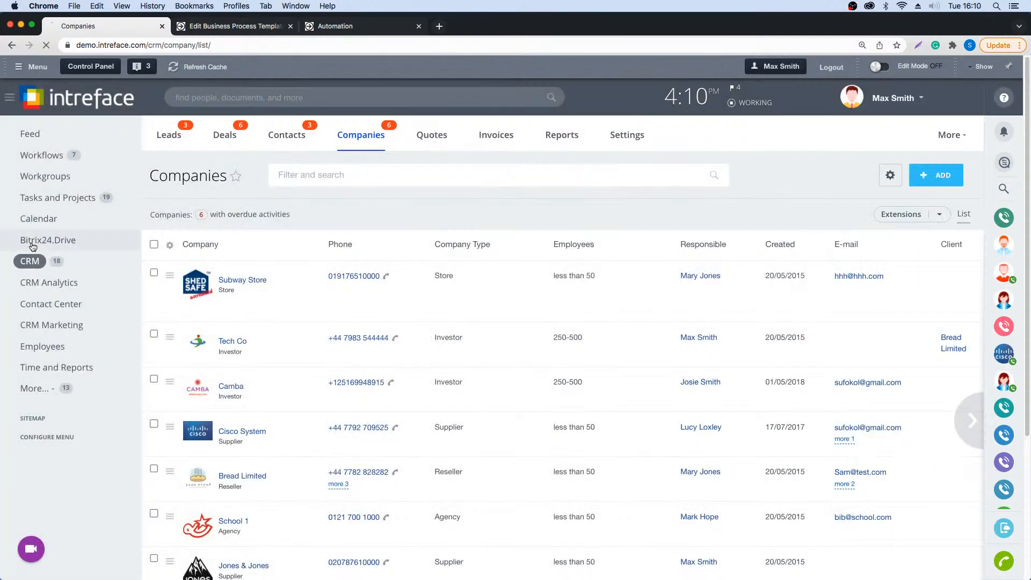
- Activate business processes in the Company Drive's configuration and save the setting
left_click(33, 242)
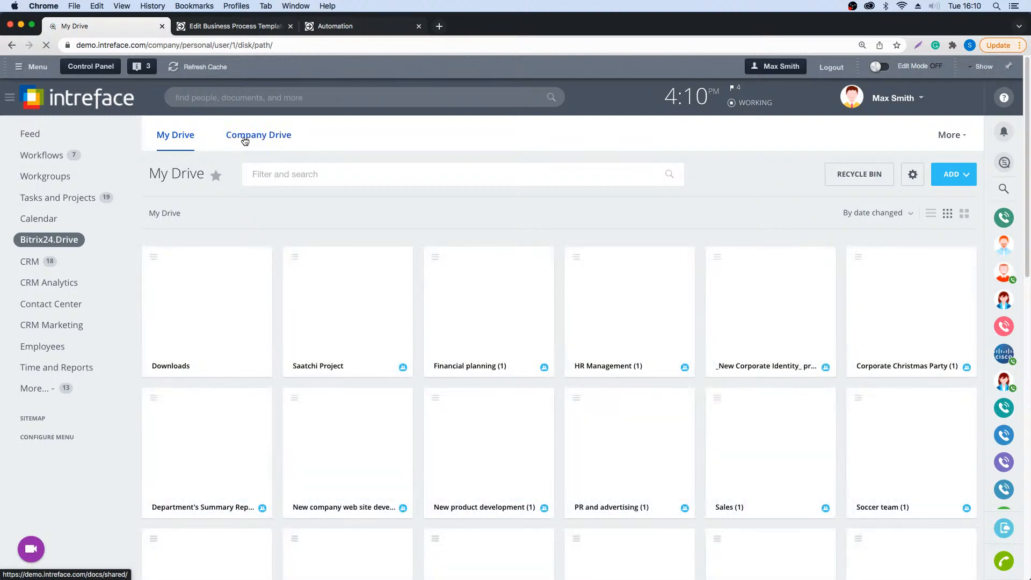
left_click(244, 139)
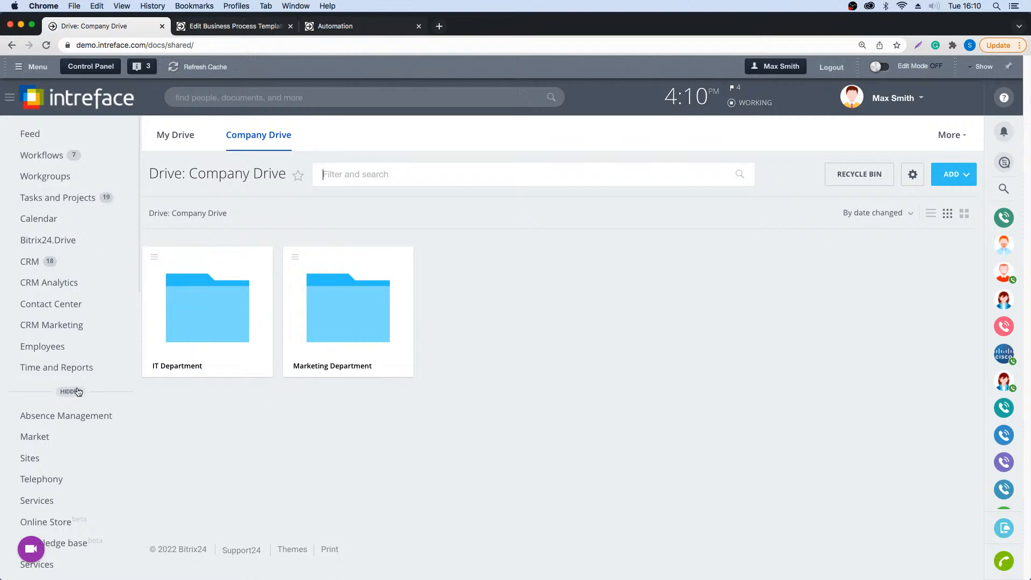
left_click(912, 174)
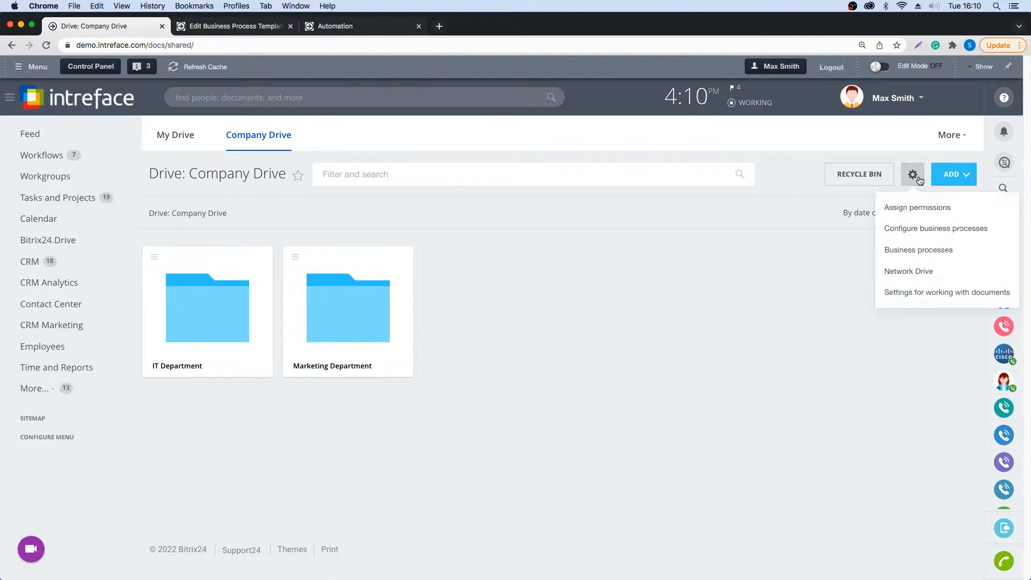
left_click(923, 228)
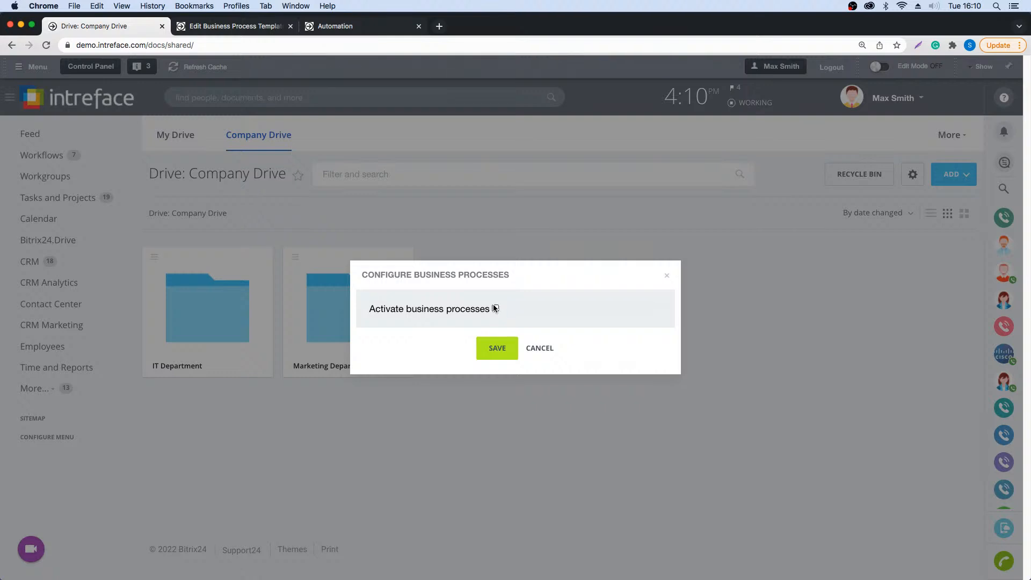
left_click(495, 309)
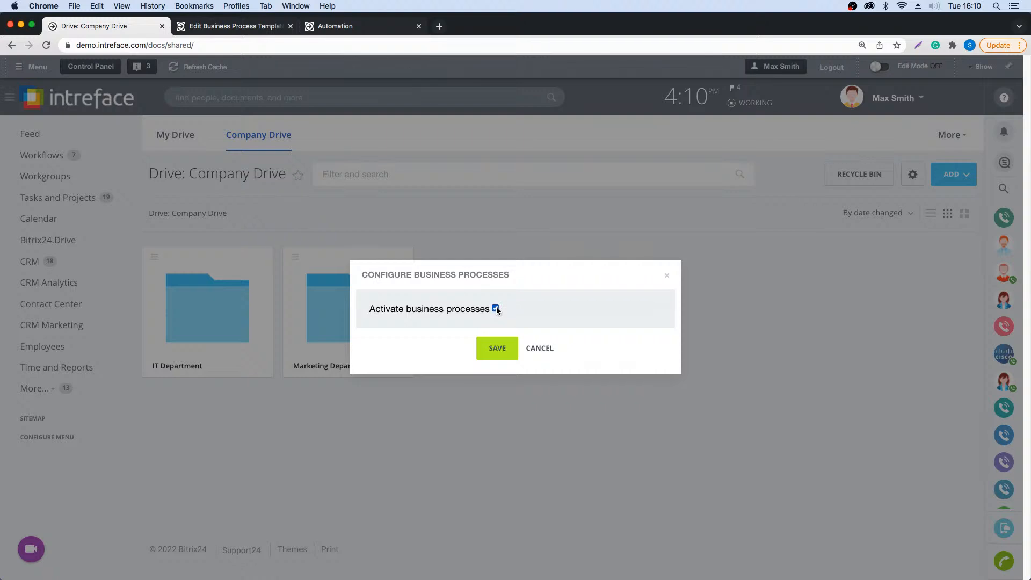
left_click(494, 352)
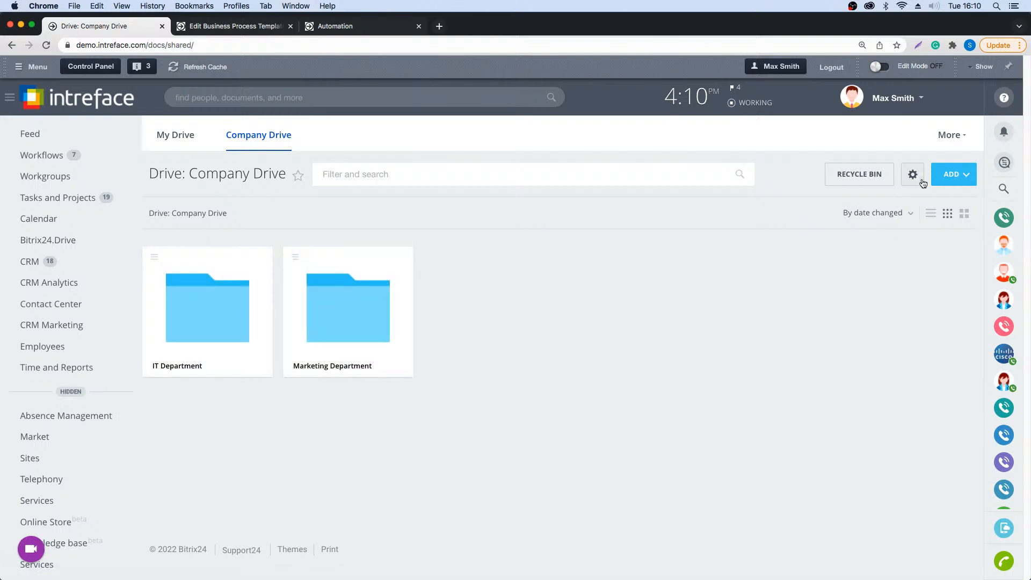
- View the Approve Document with States template among the Company Drive's business processes, and return to the drive
left_click(912, 174)
left_click(917, 250)
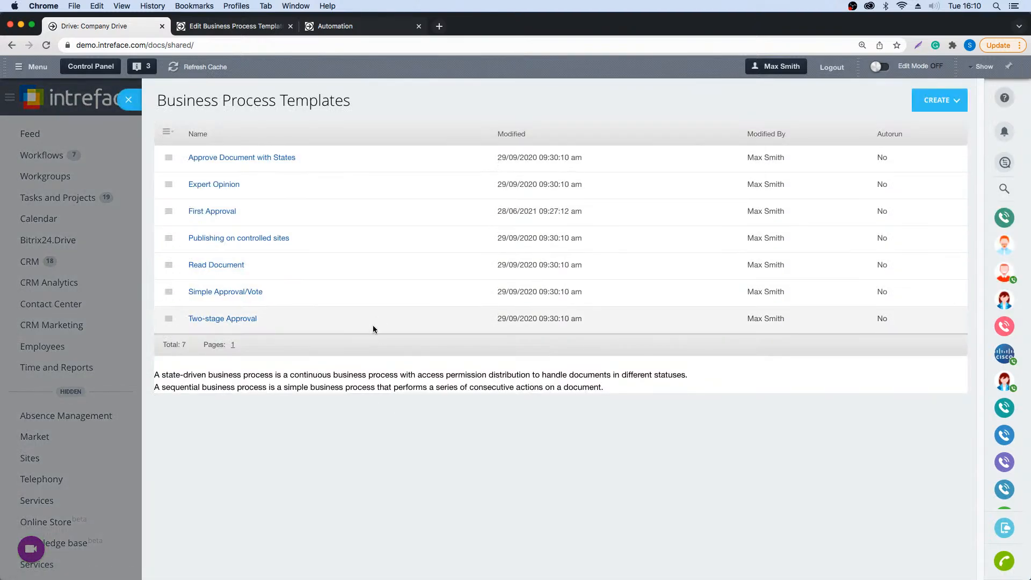
left_click(234, 159)
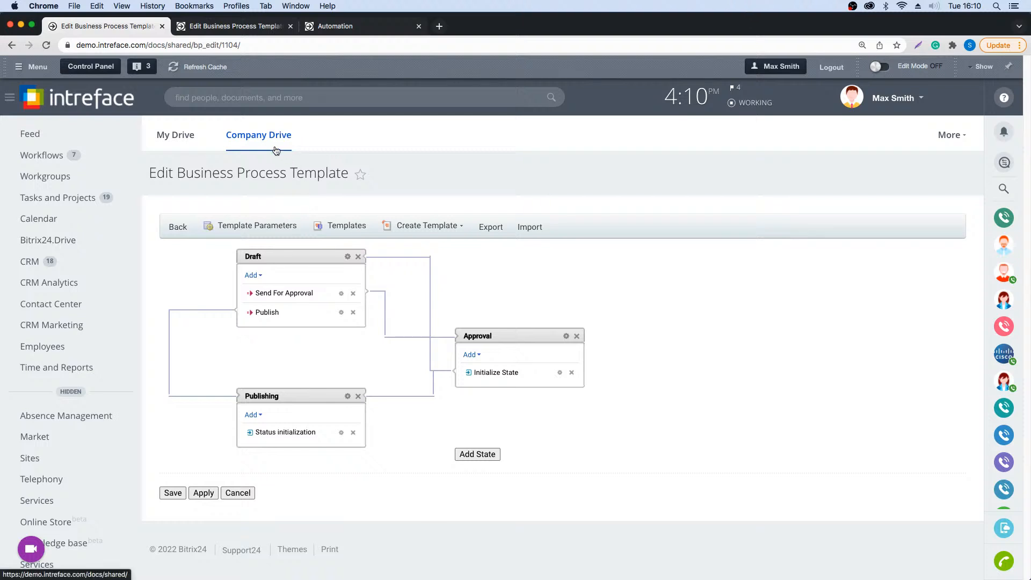
left_click(256, 137)
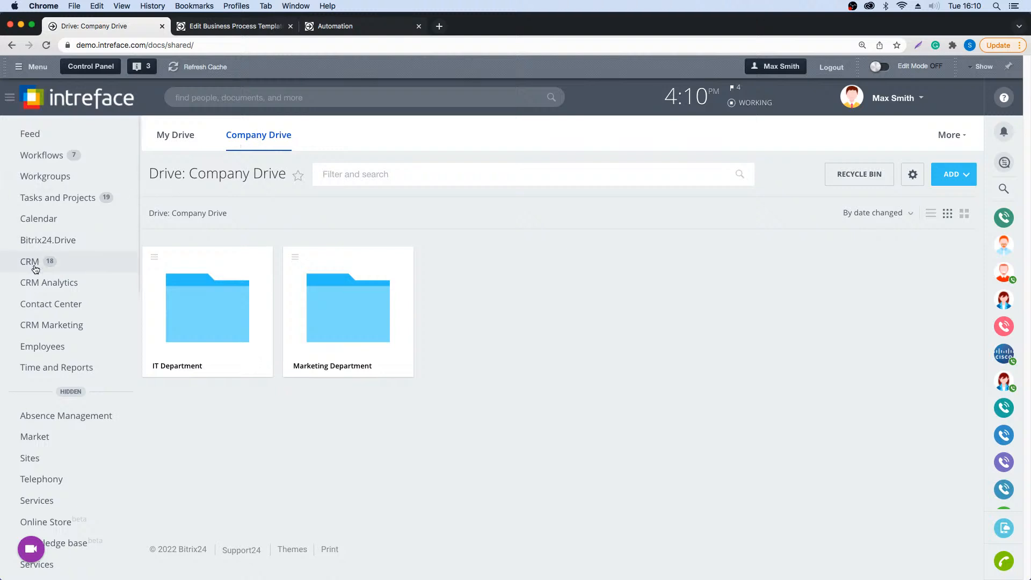
- Open the CRM lead automation rules for configuration, view the Check Back In stage's Task rule, and cancel its settings
left_click(39, 219)
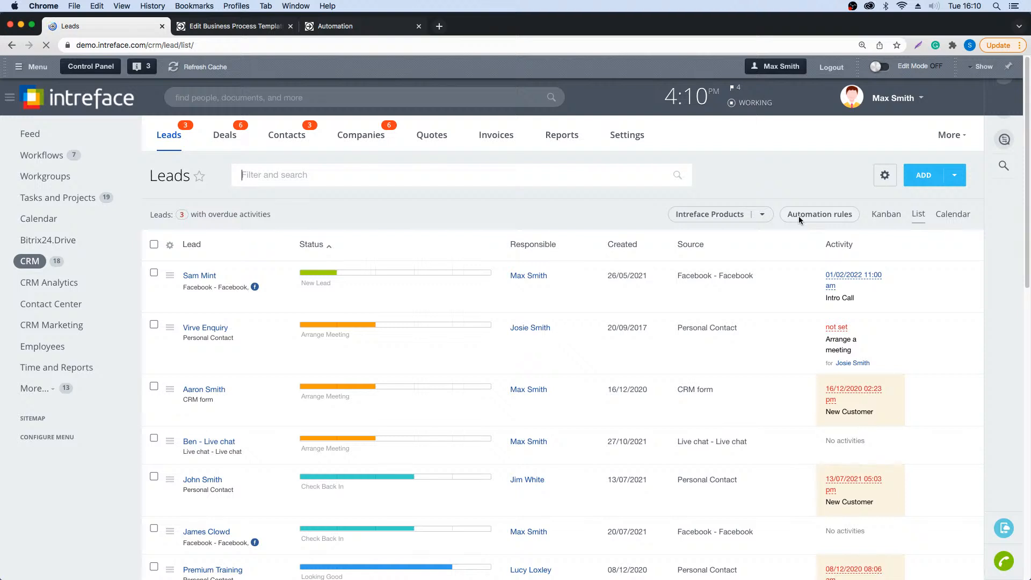
left_click(800, 219)
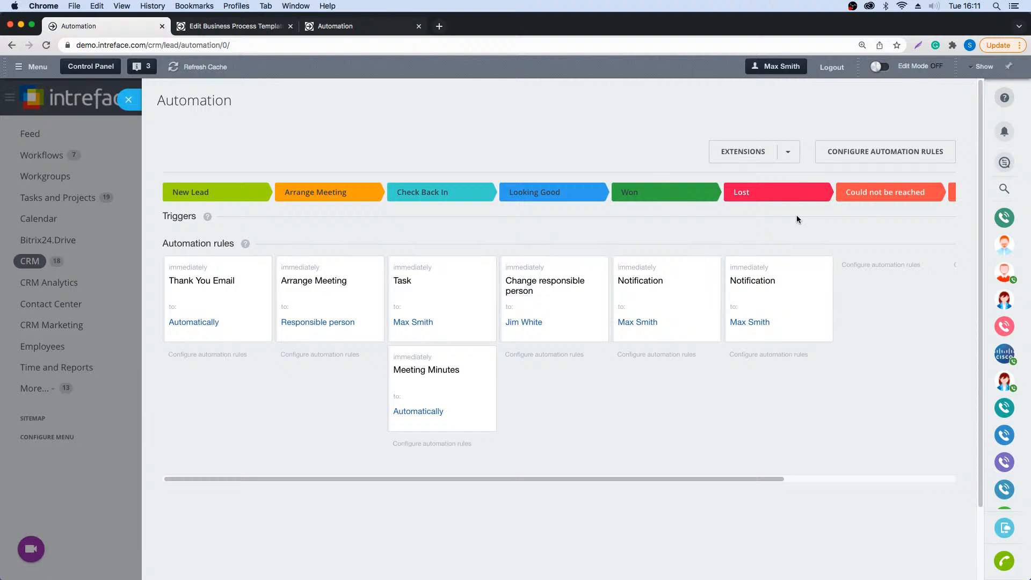
left_click(851, 151)
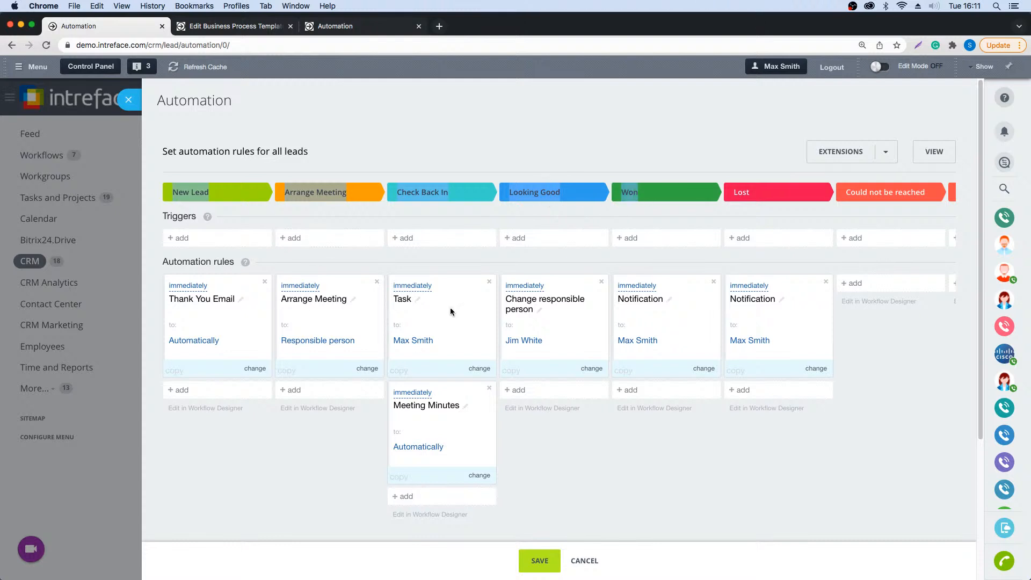
left_click(421, 285)
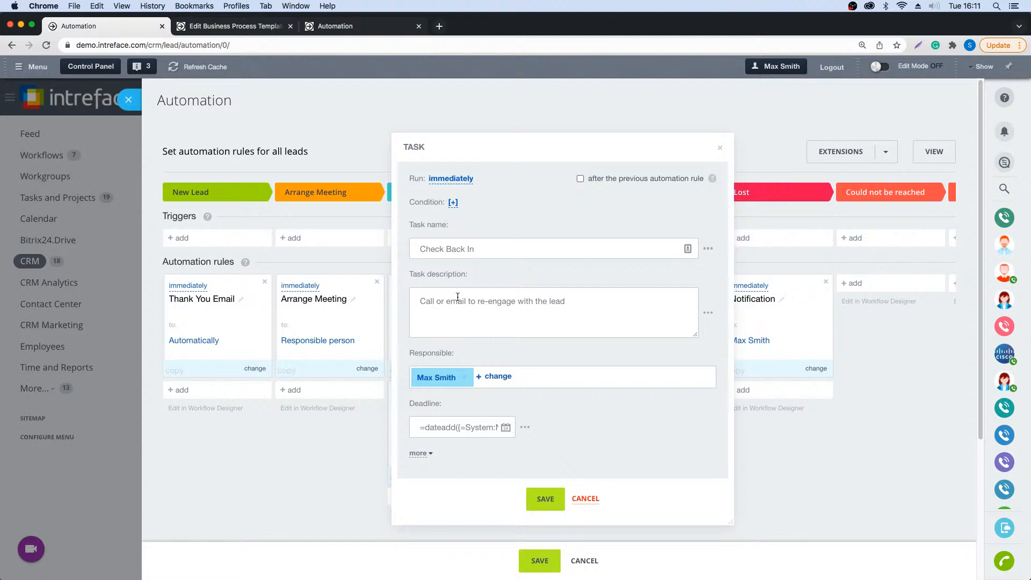
left_click(578, 499)
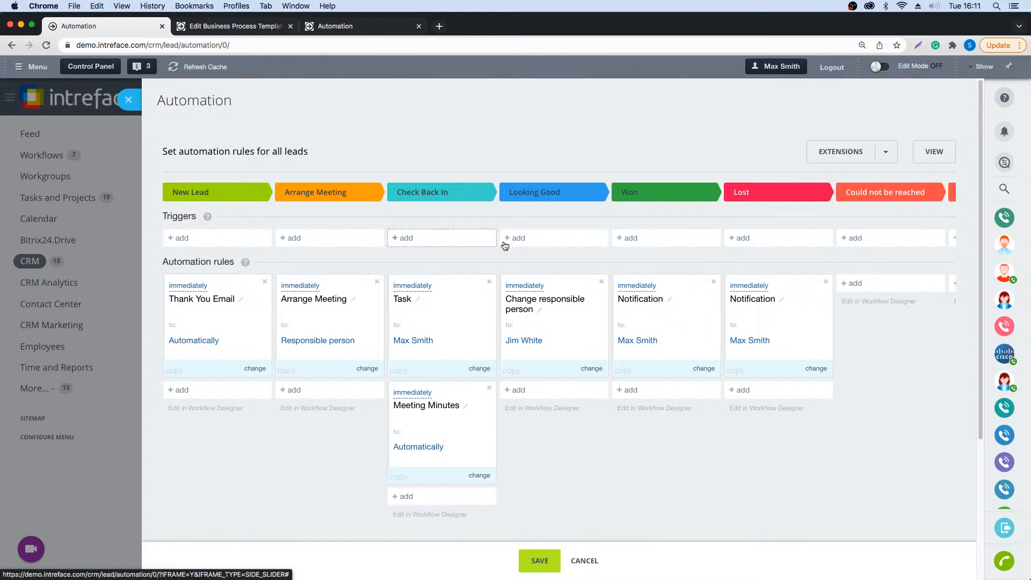
- Examine the employee and client communication rules and the triggers that can be added to the Looking Good stage, and close the automation view
left_click(516, 390)
mouse_move(568, 426)
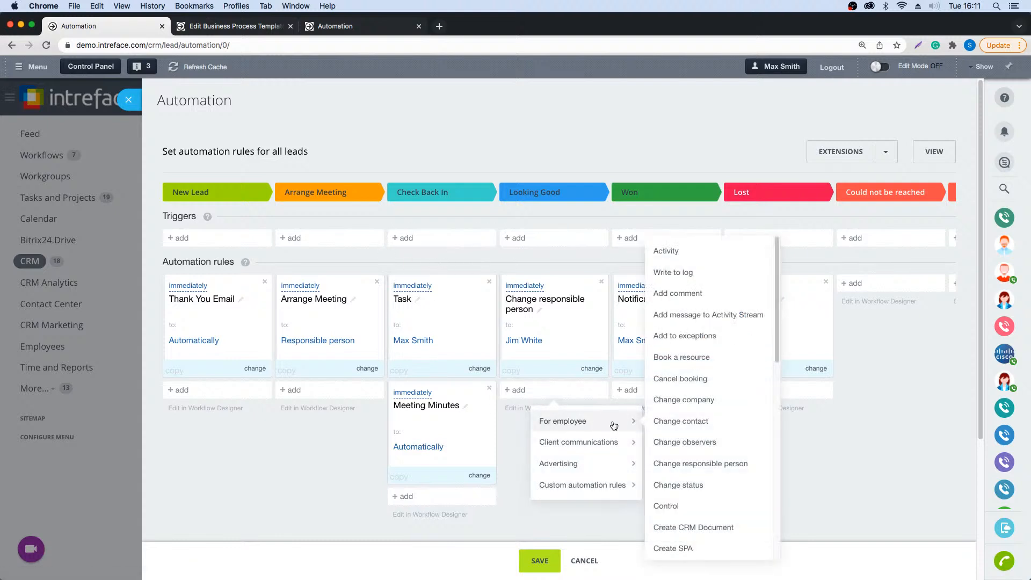
scroll(734, 459, "down", 1)
scroll(735, 459, "down", 5)
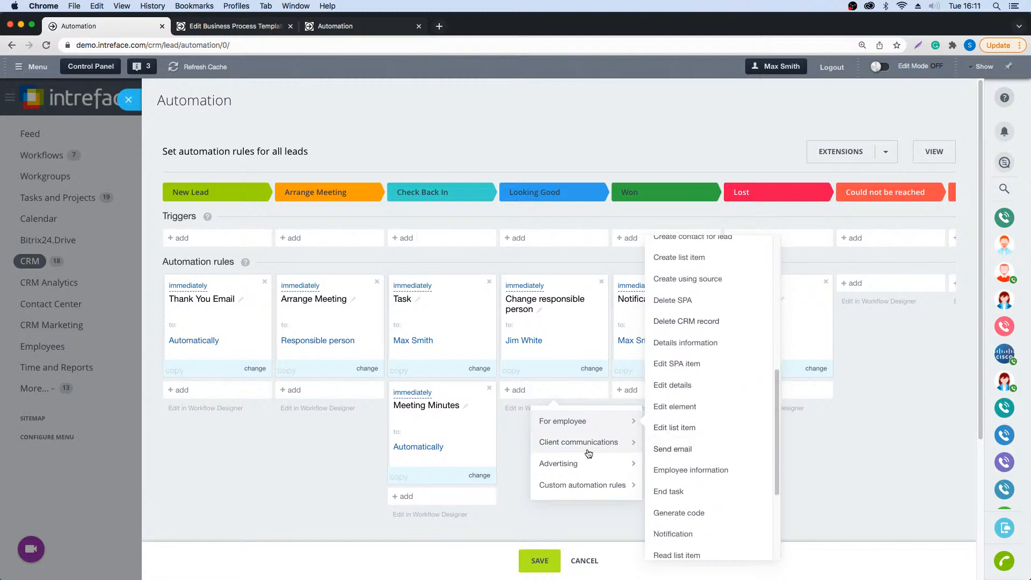
mouse_move(572, 449)
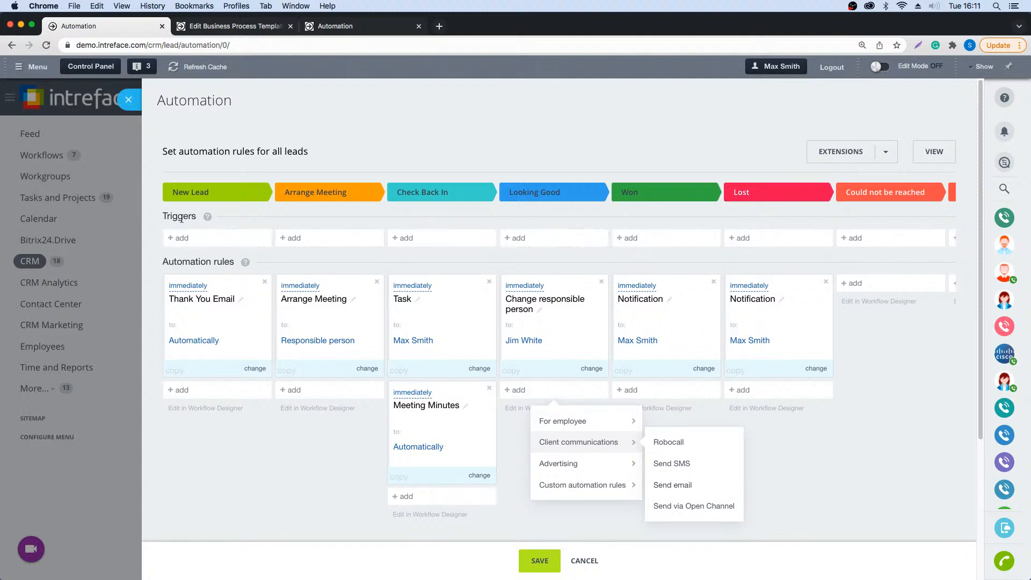
left_click(559, 239)
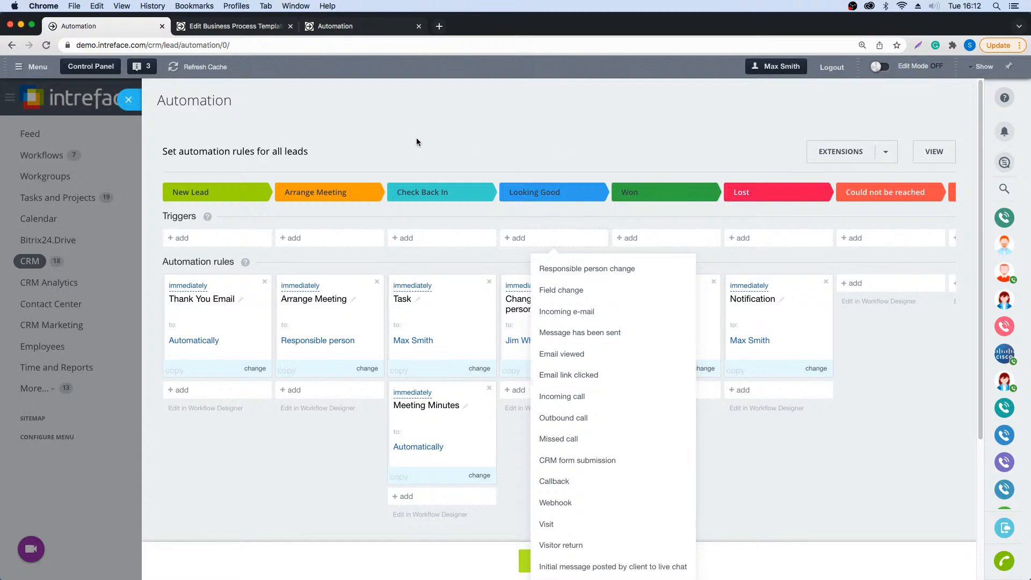
left_click(129, 100)
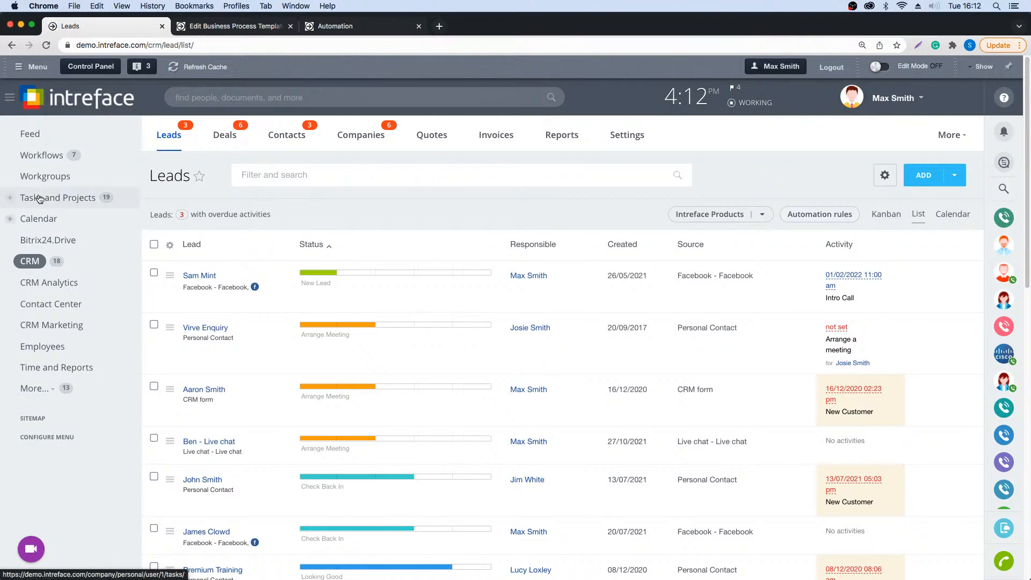
- Open the Expenses list of the Biz Tech Project workgroup
left_click(41, 179)
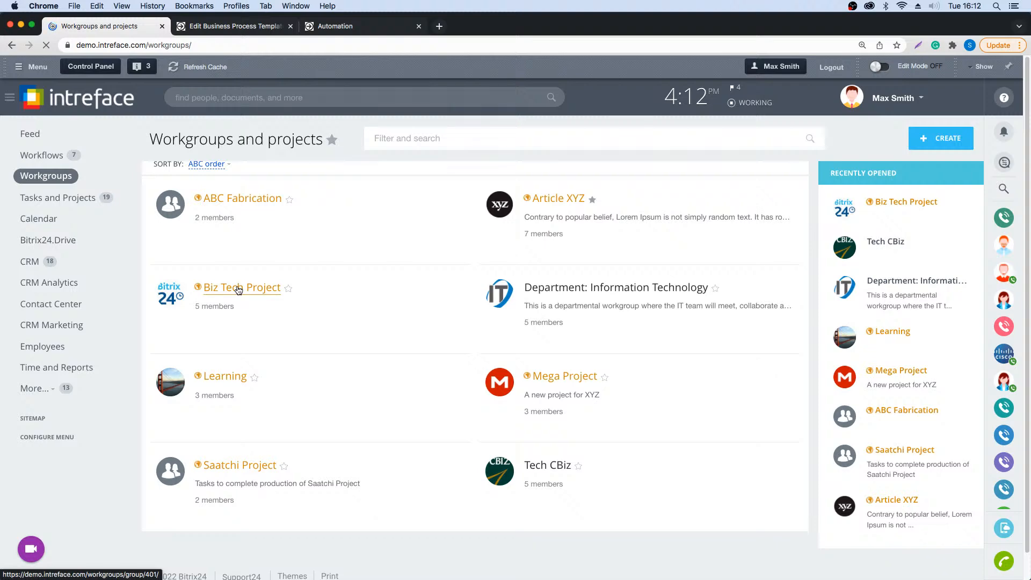
left_click(238, 288)
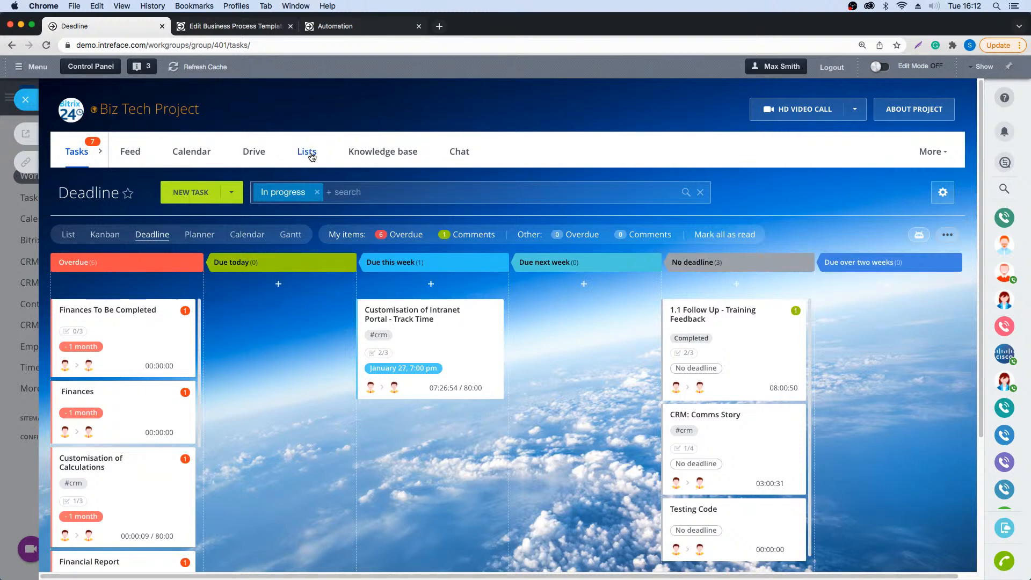
left_click(309, 153)
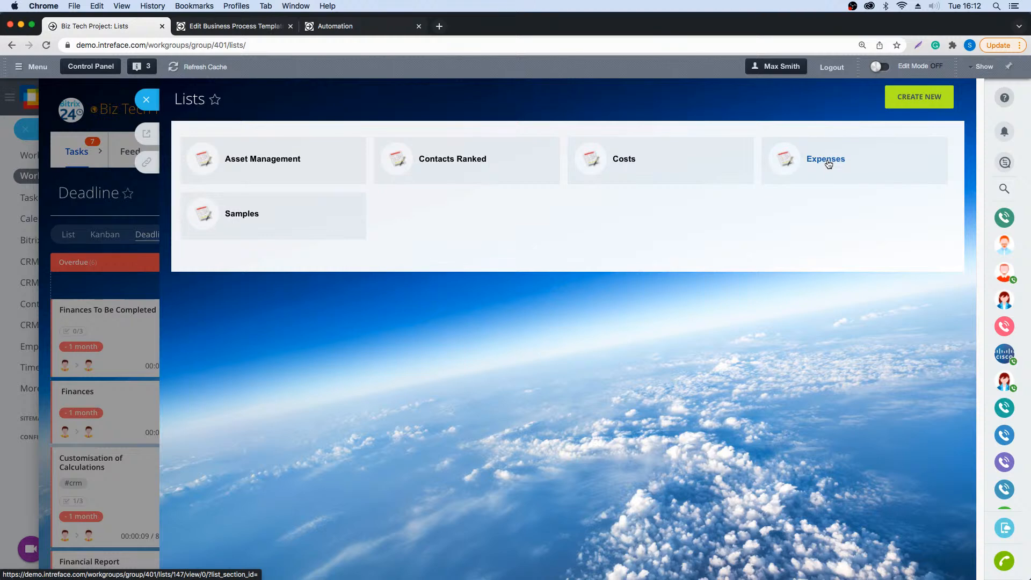
left_click(827, 160)
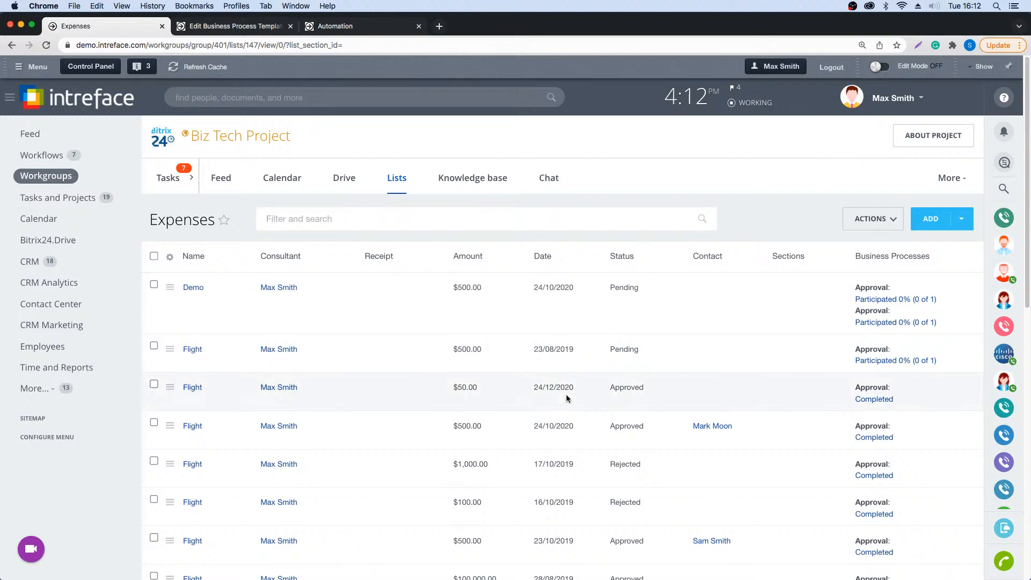
- Filter the Expenses list to show only the items with the status Pending
scroll(566, 412, "down", 1)
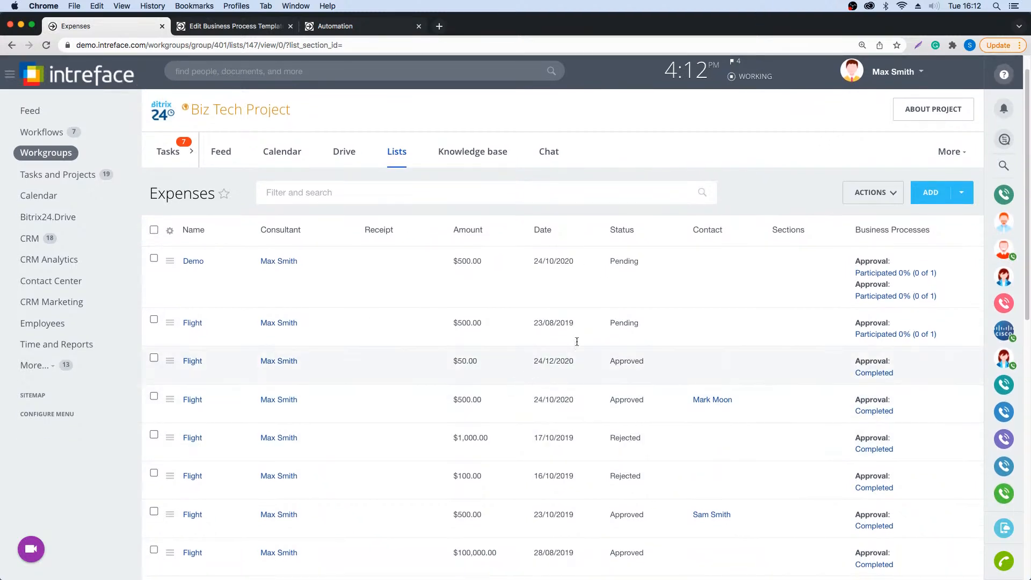
left_click(536, 193)
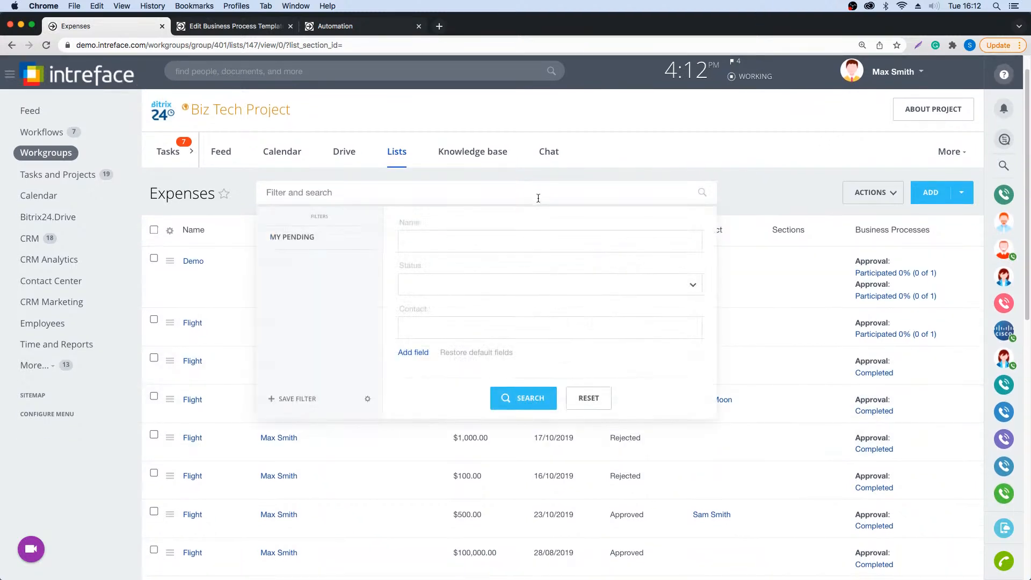
left_click(487, 290)
left_click(438, 311)
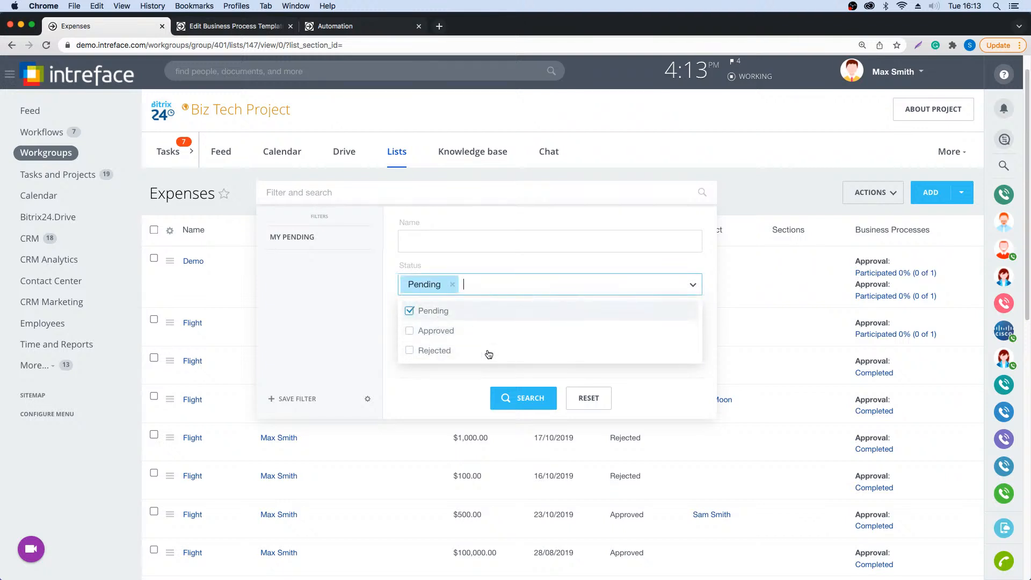
left_click(524, 398)
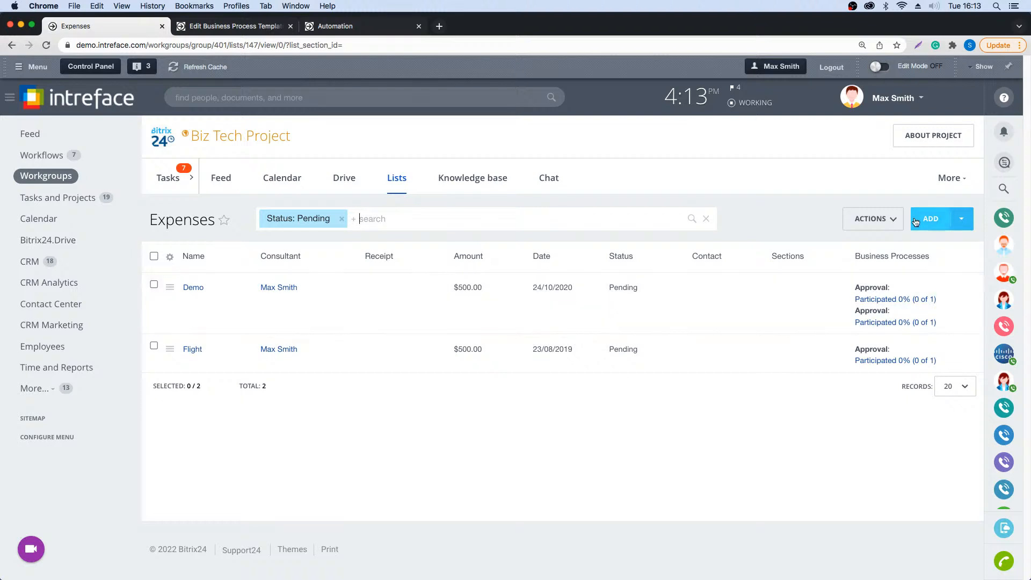
- Run the Approval business process on the Demo expense
left_click(169, 294)
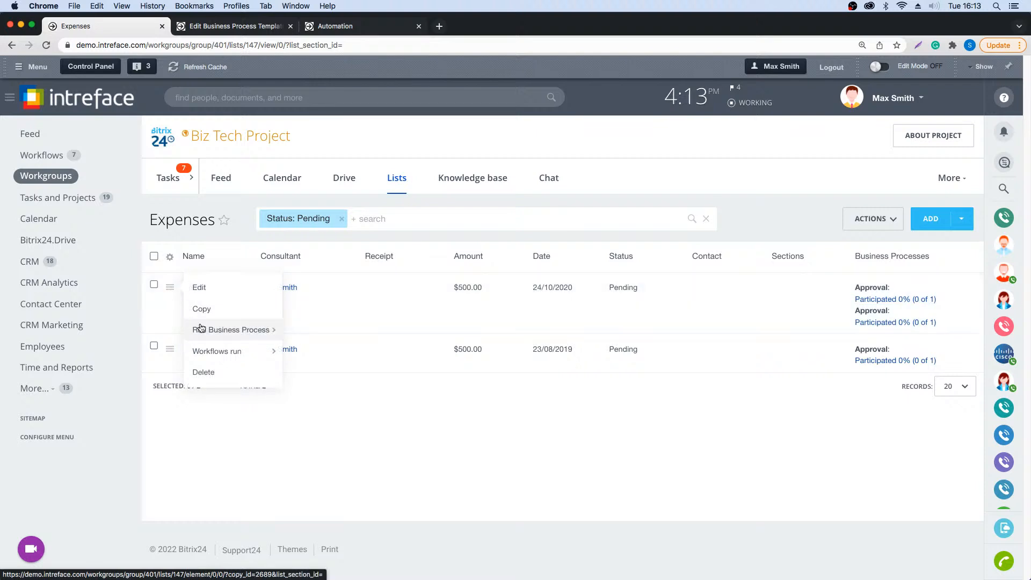
mouse_move(253, 330)
left_click(311, 330)
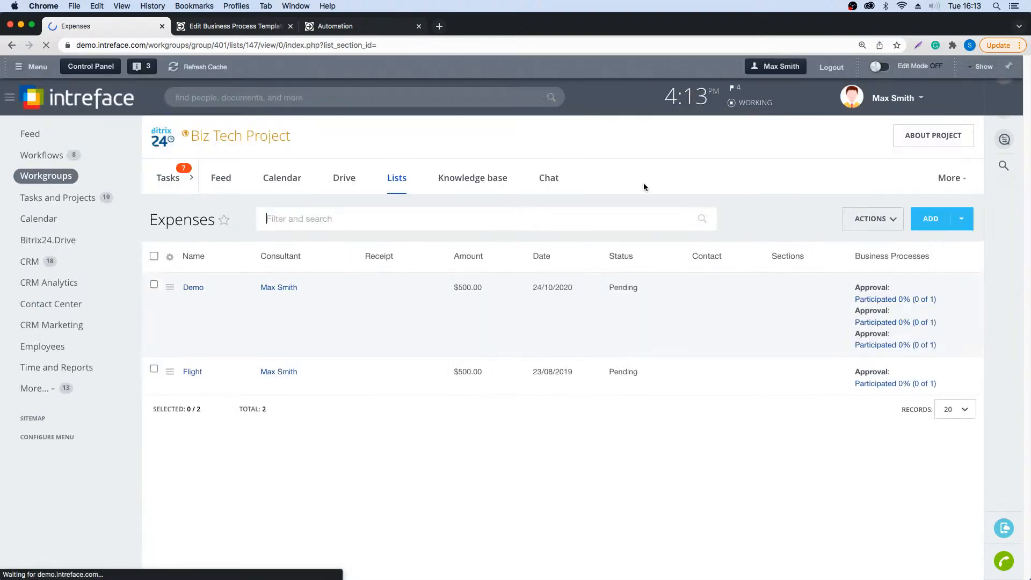
- Open the Expenses list's workflow configuration and view the Approval template's diagram
left_click(858, 222)
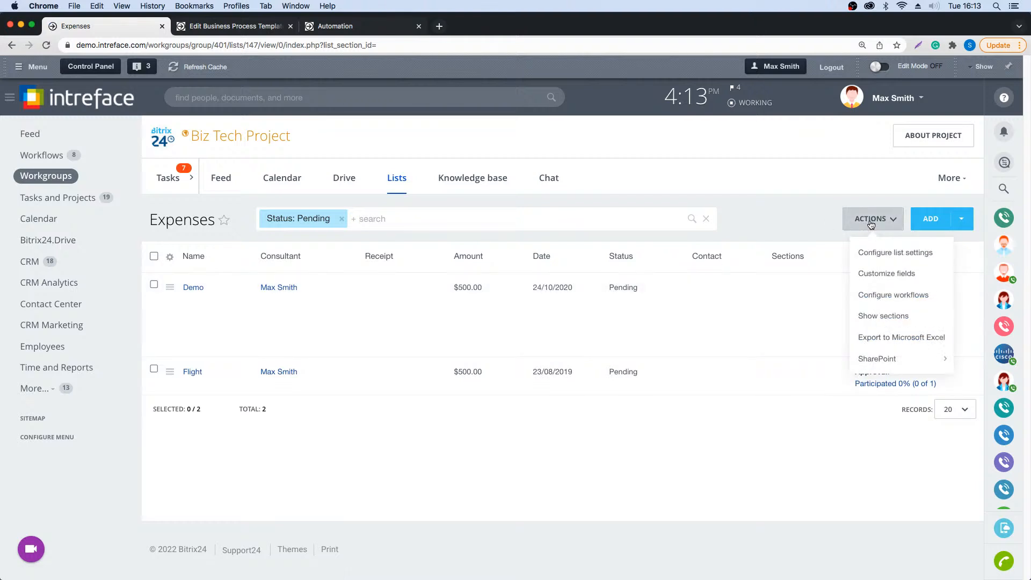
left_click(888, 299)
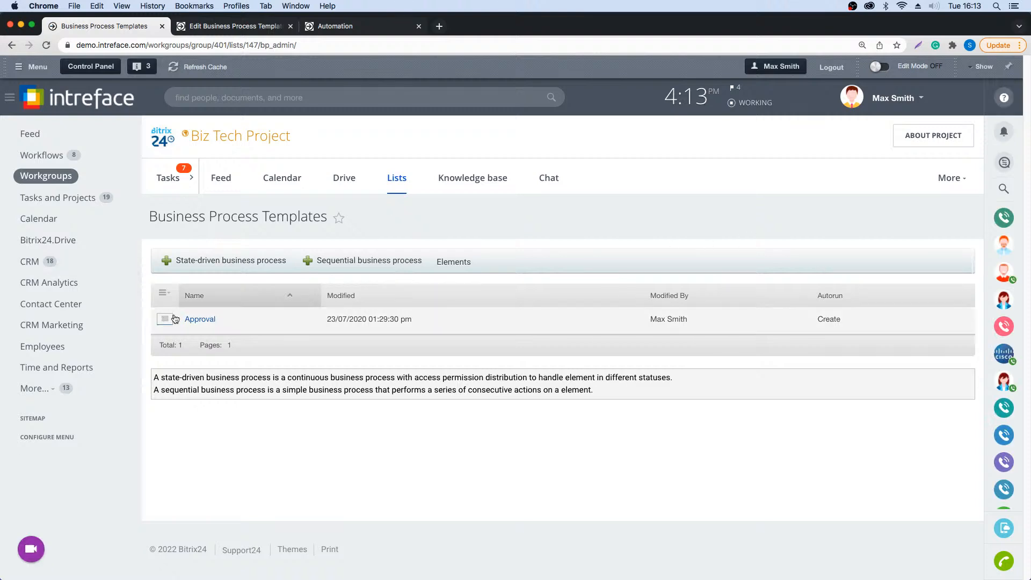
left_click(196, 320)
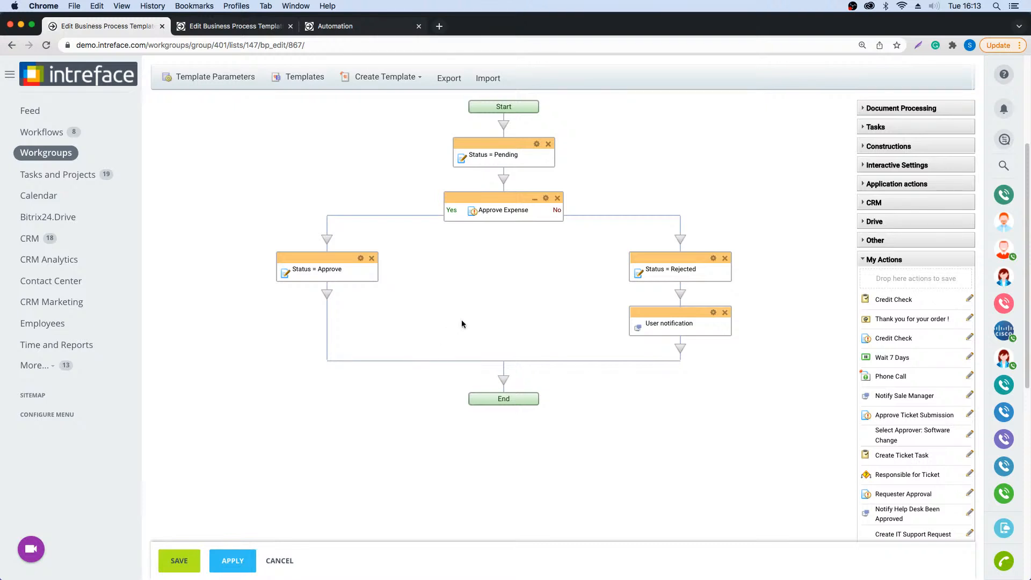
scroll(465, 318, "up", 1)
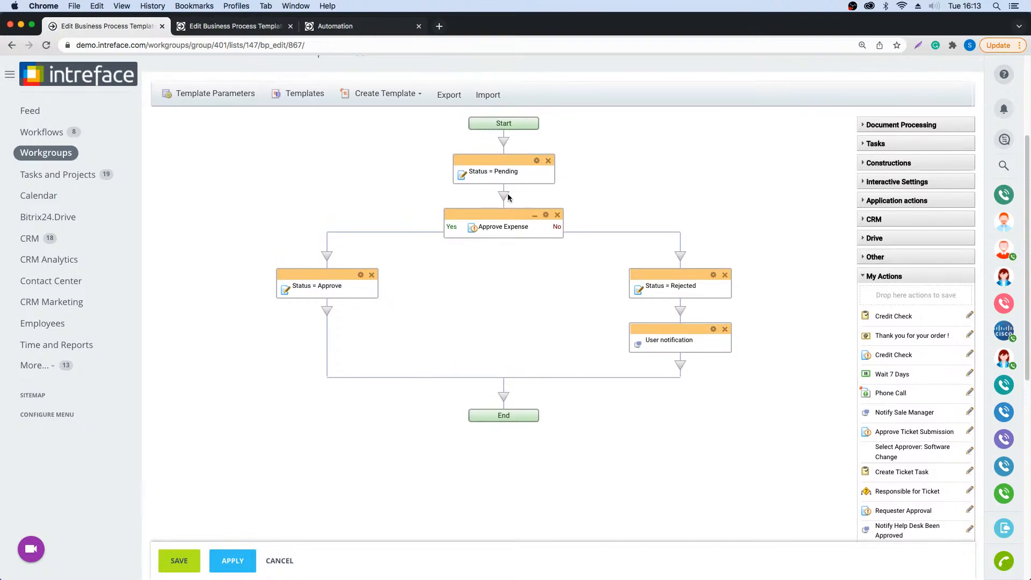
scroll(349, 232, "up", 1)
scroll(349, 235, "up", 1)
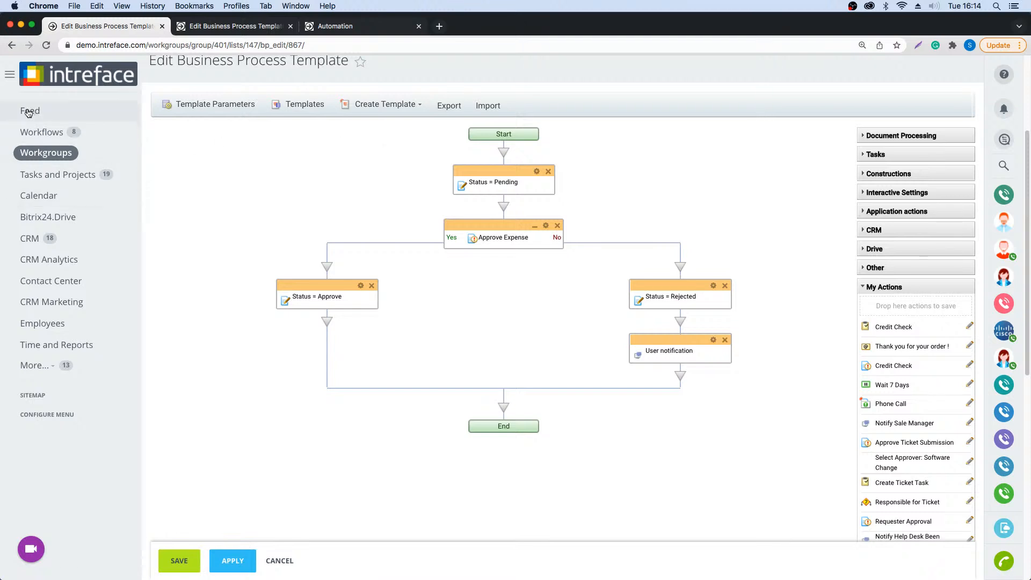
- Go to the CRM's Smart Process Automations and open the Workshops process
left_click(29, 238)
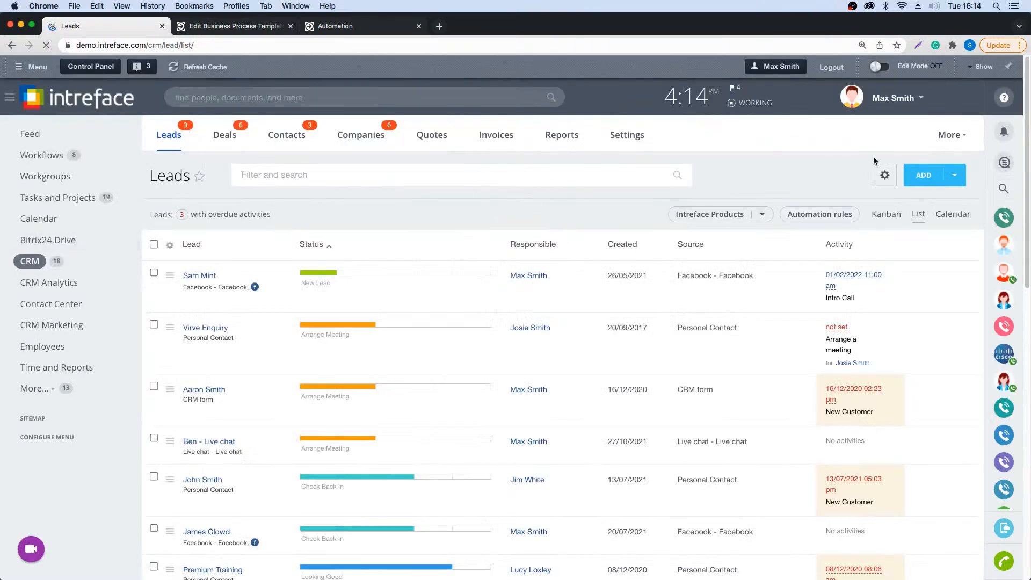
left_click(961, 139)
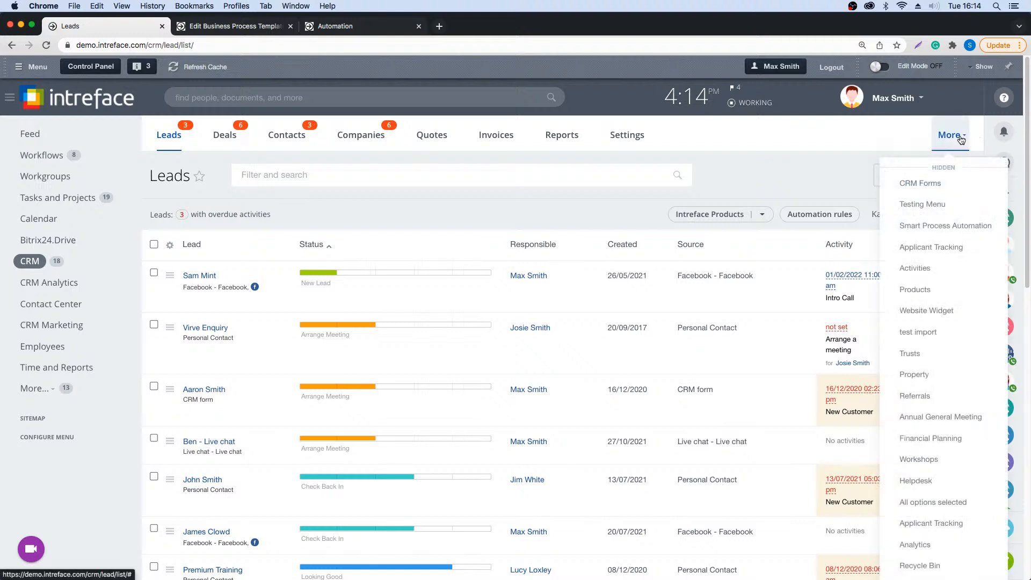
left_click(931, 225)
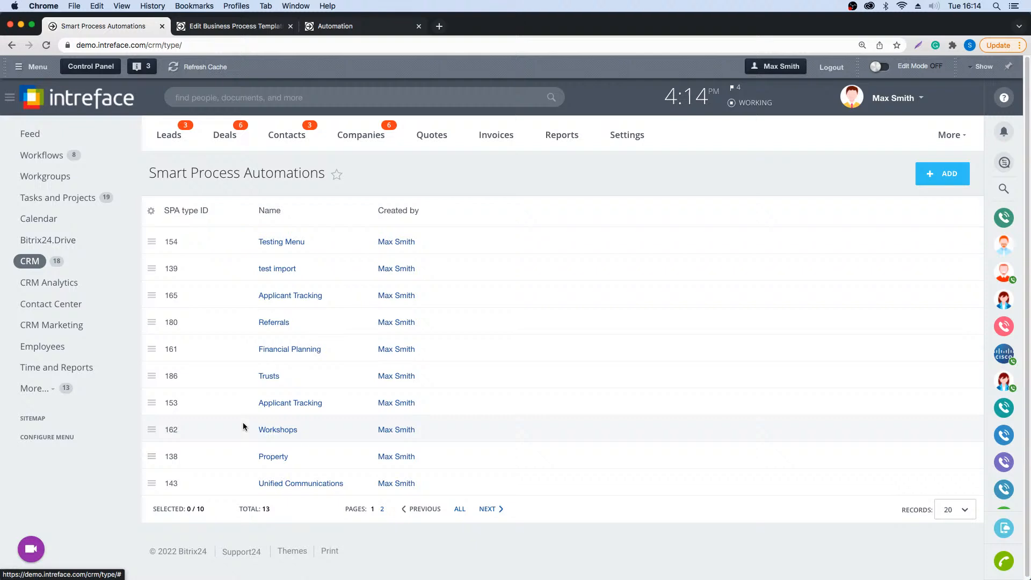
left_click(280, 430)
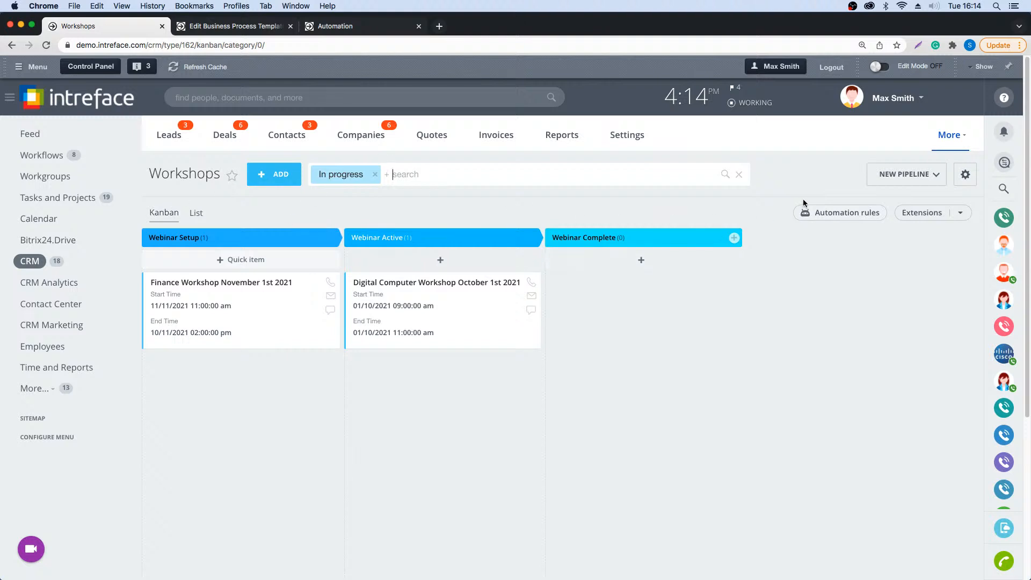
- Open the Workshops automation rules for configuration, view the employee rules available for the Webinar Setup stage, and close the automation view
left_click(819, 213)
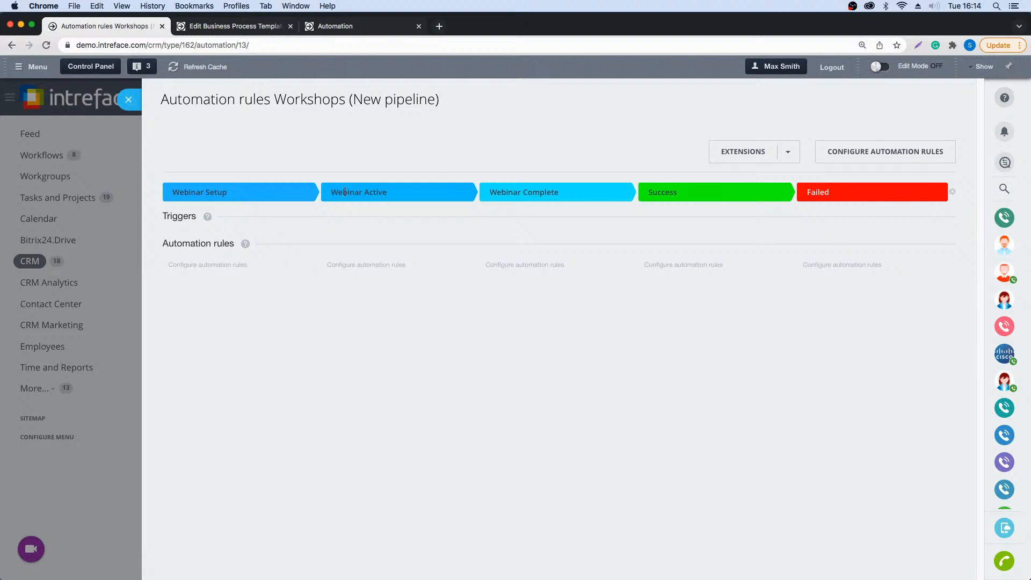
left_click(830, 152)
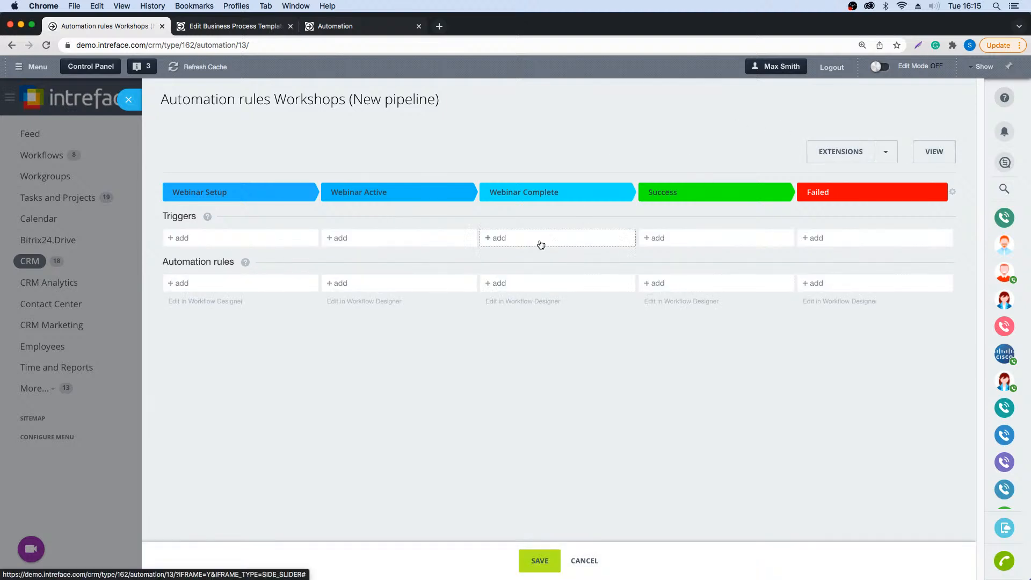
left_click(271, 285)
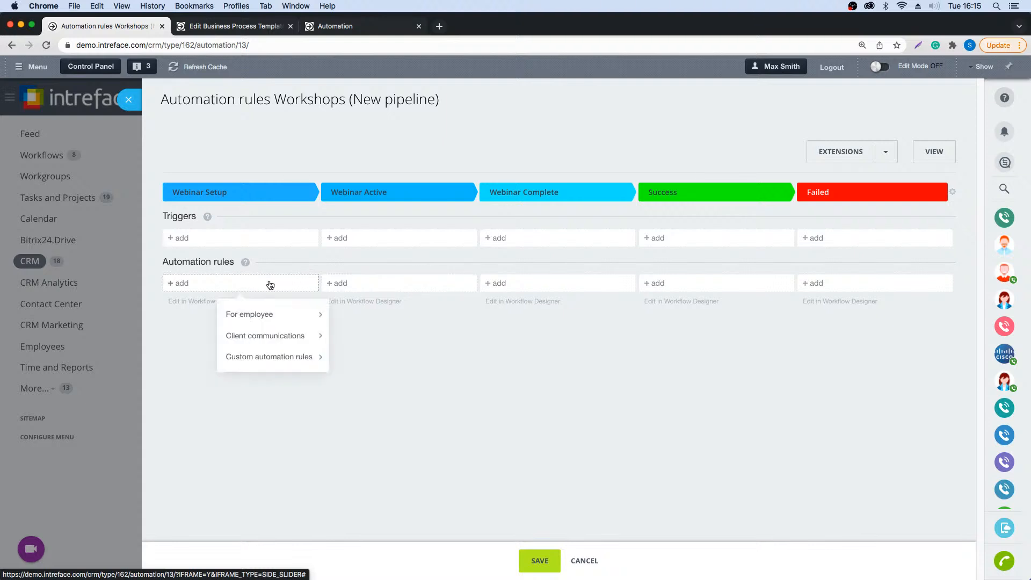
mouse_move(275, 314)
scroll(378, 400, "down", 5)
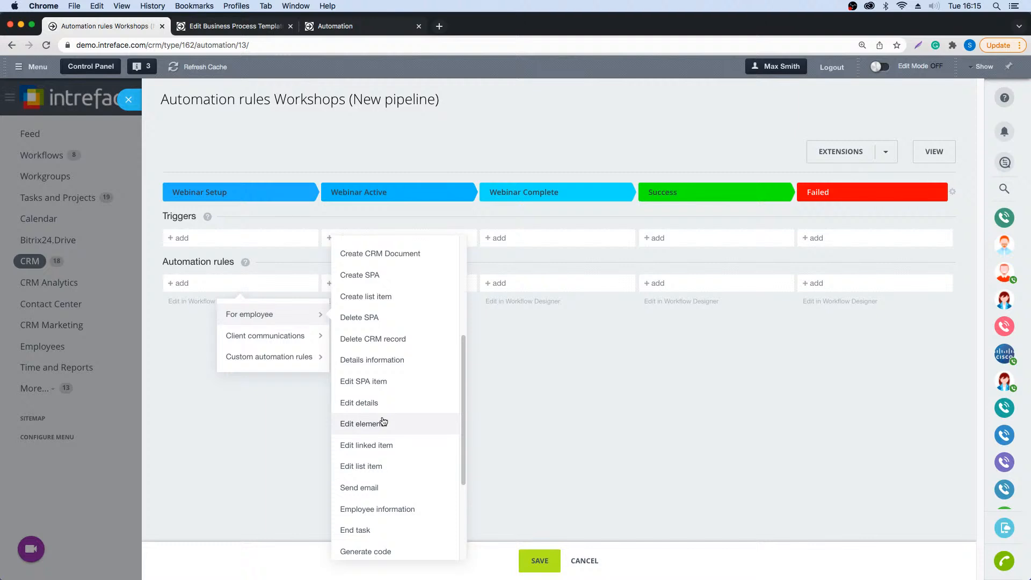
left_click(616, 379)
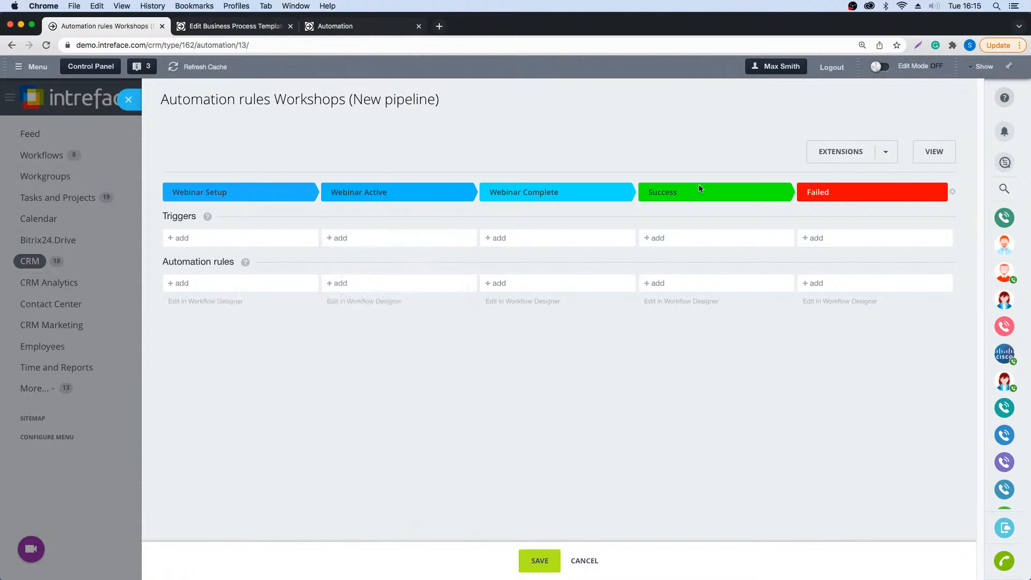
left_click(124, 99)
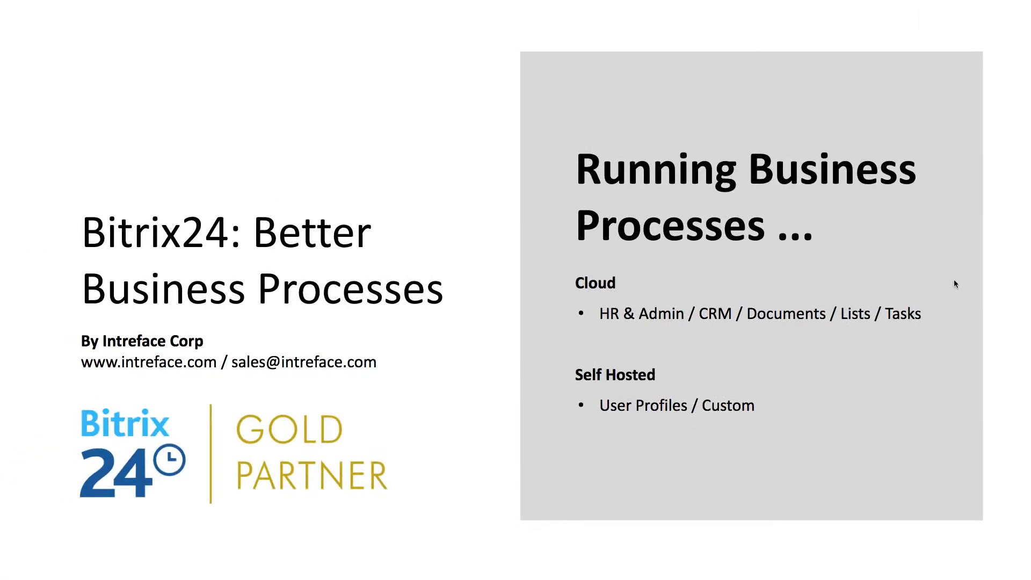
left_click(973, 289)
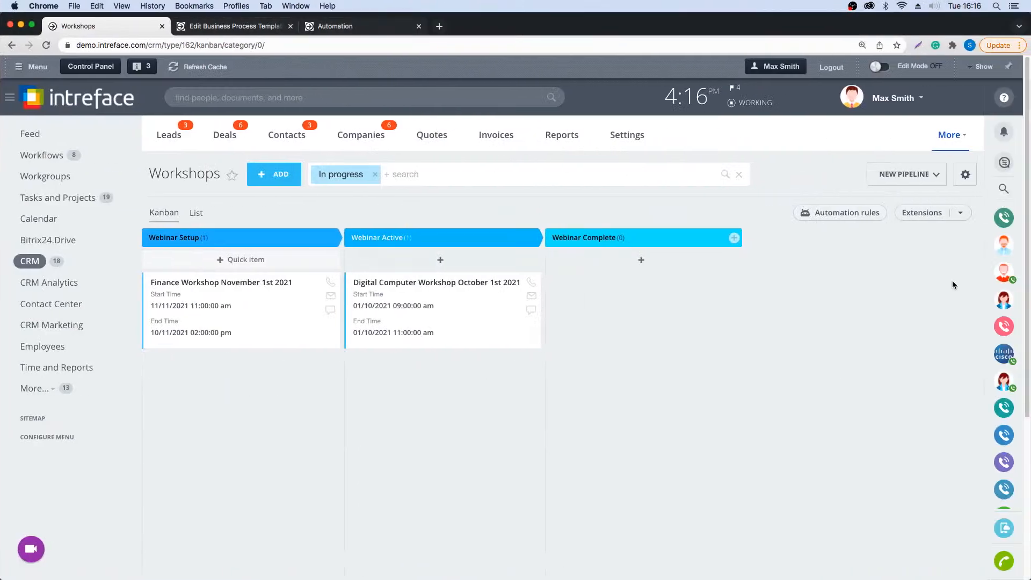
- Open the CRM access permissions and bring up the Administrator role for editing
left_click(626, 136)
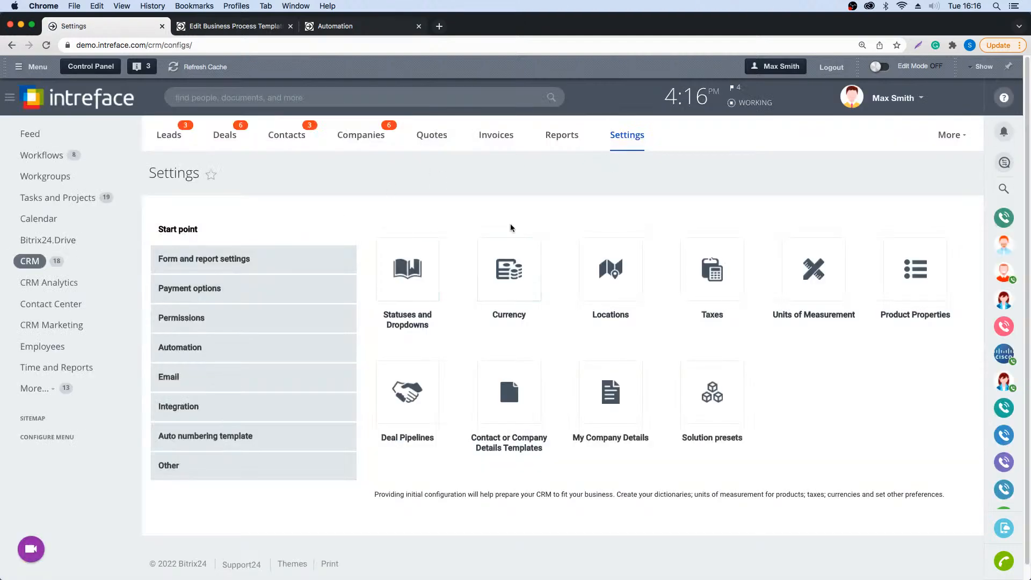
left_click(177, 320)
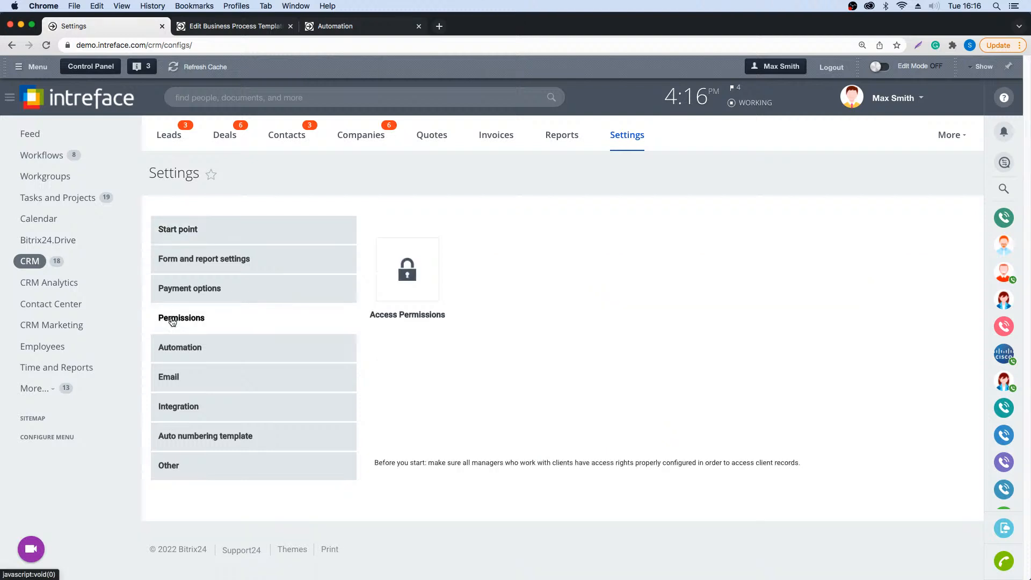
left_click(407, 275)
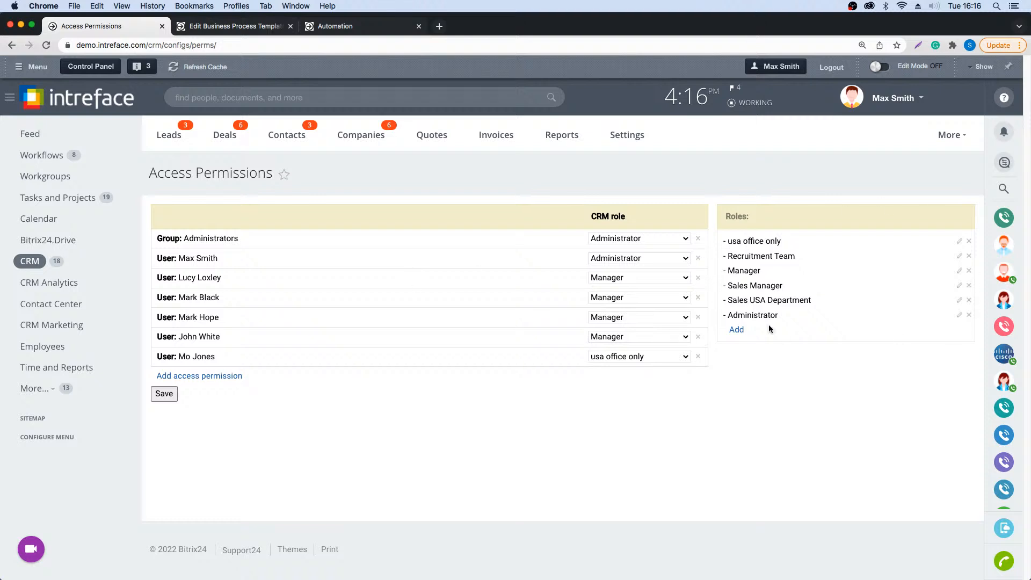
left_click(959, 317)
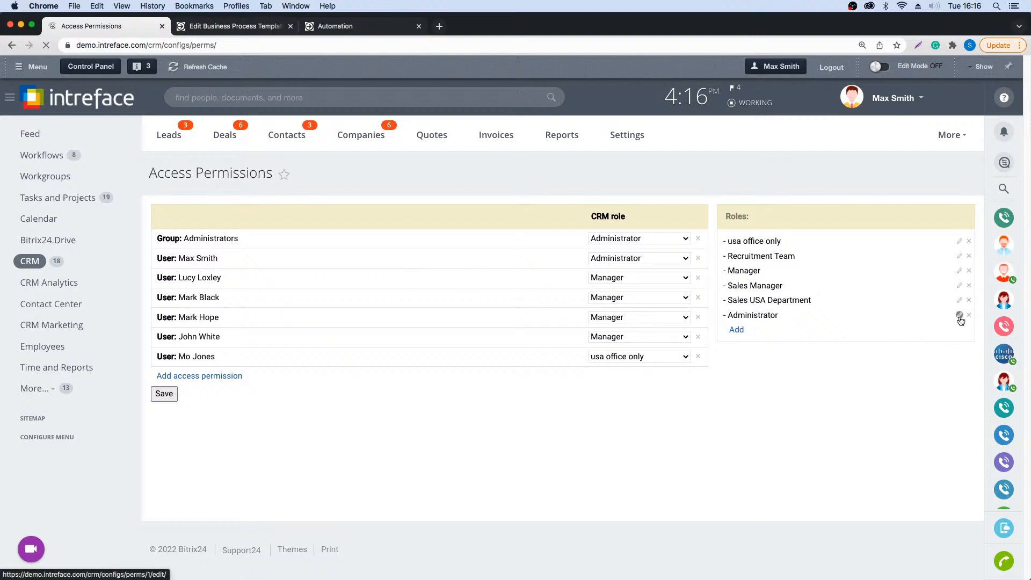
- Examine the Administrator role's permissions for all CRM entities and pipelines, especially the Automation column and its Deal entry
scroll(671, 333, "down", 3)
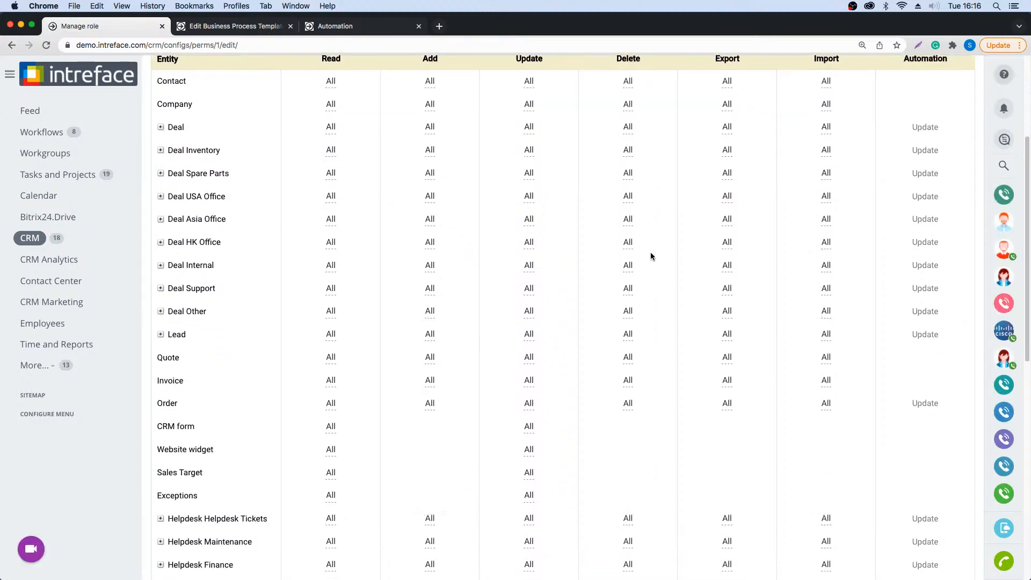
scroll(405, 318, "down", 5)
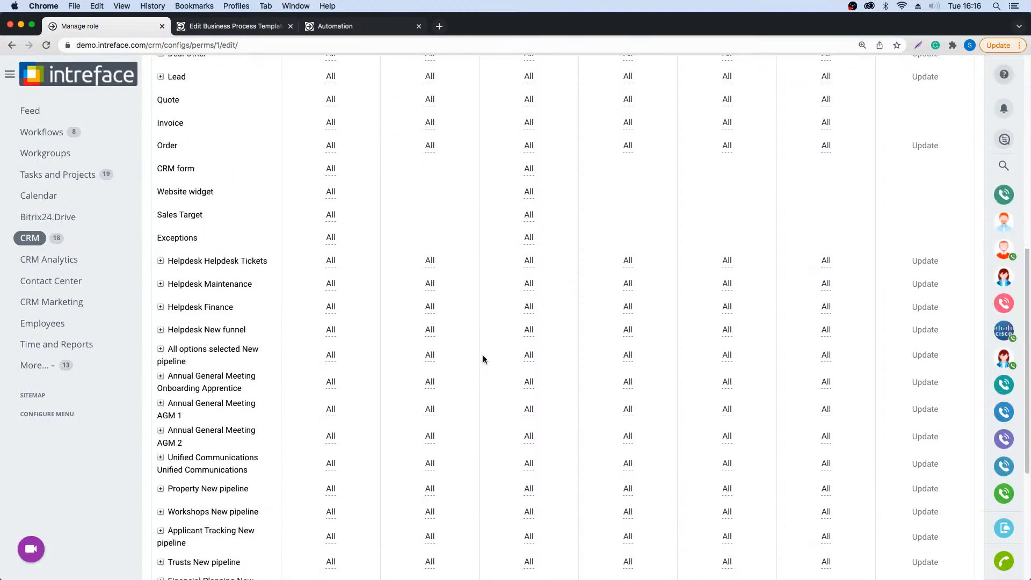
scroll(482, 360, "down", 5)
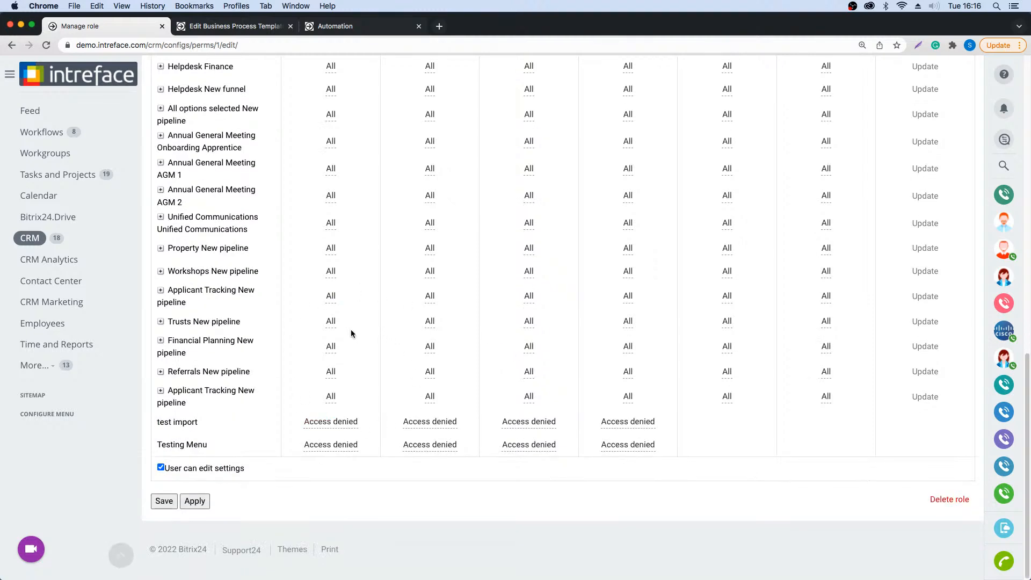
scroll(343, 271, "up", 5)
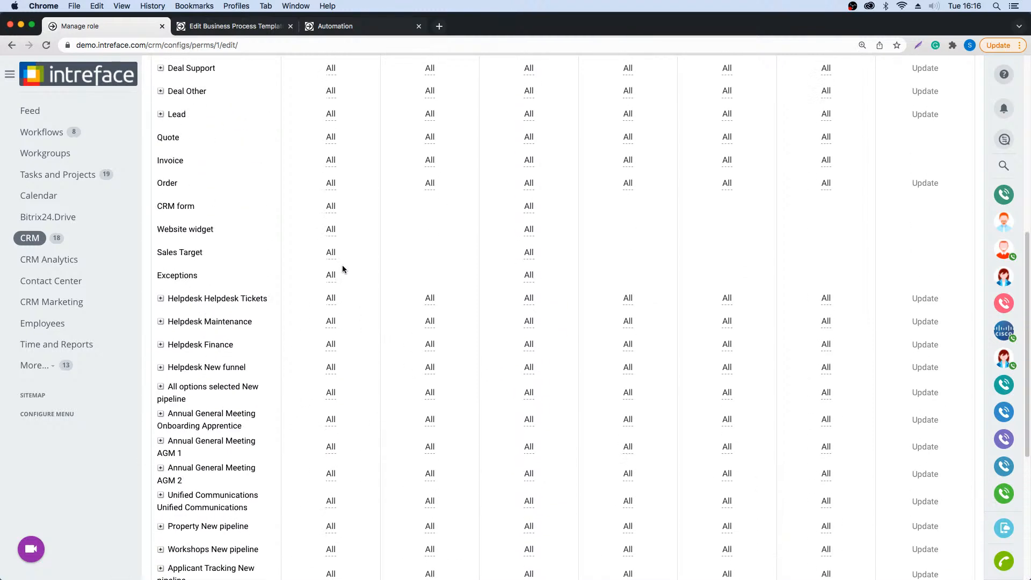
scroll(344, 269, "up", 3)
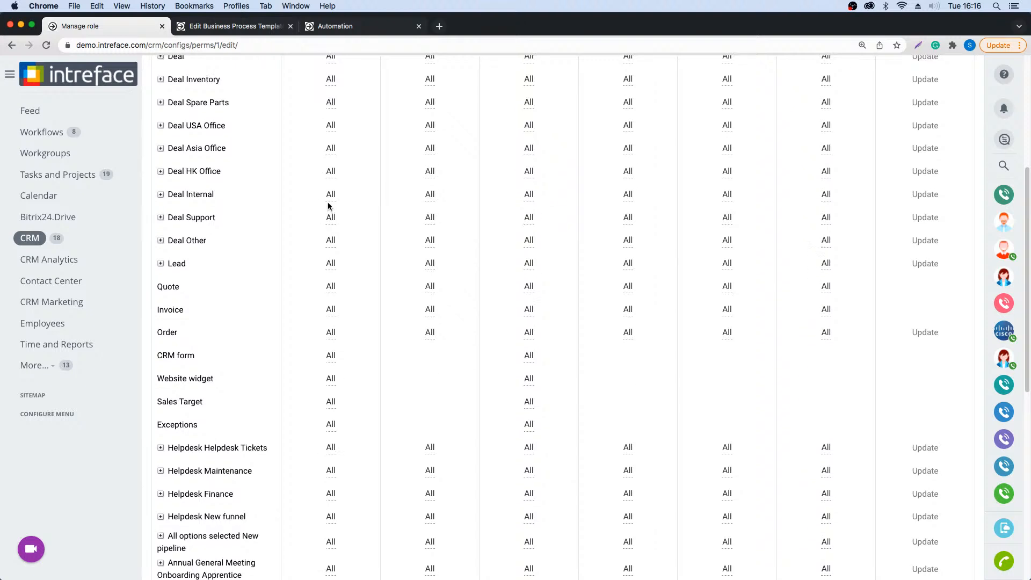
scroll(322, 209, "up", 2)
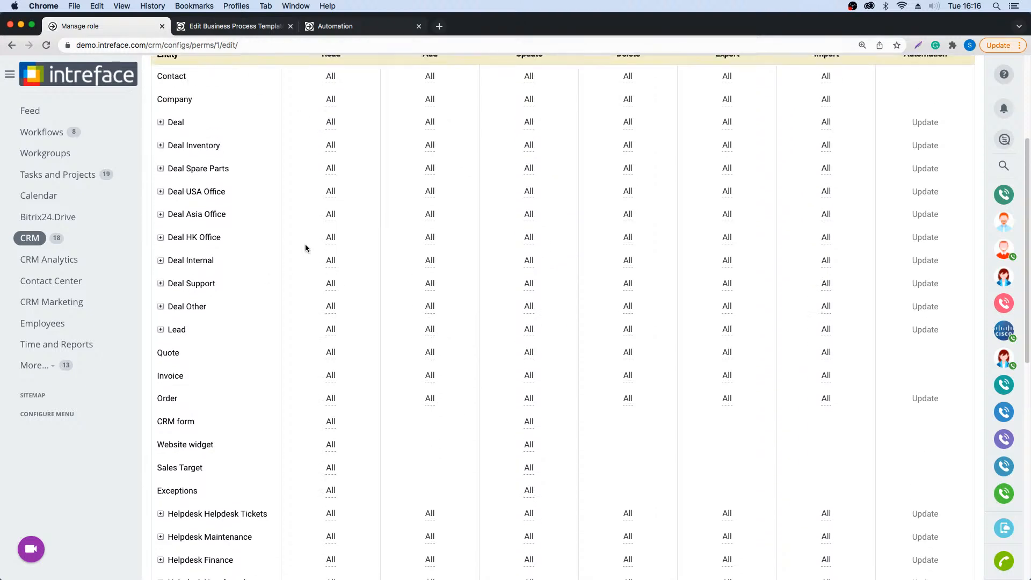
scroll(314, 246, "up", 1)
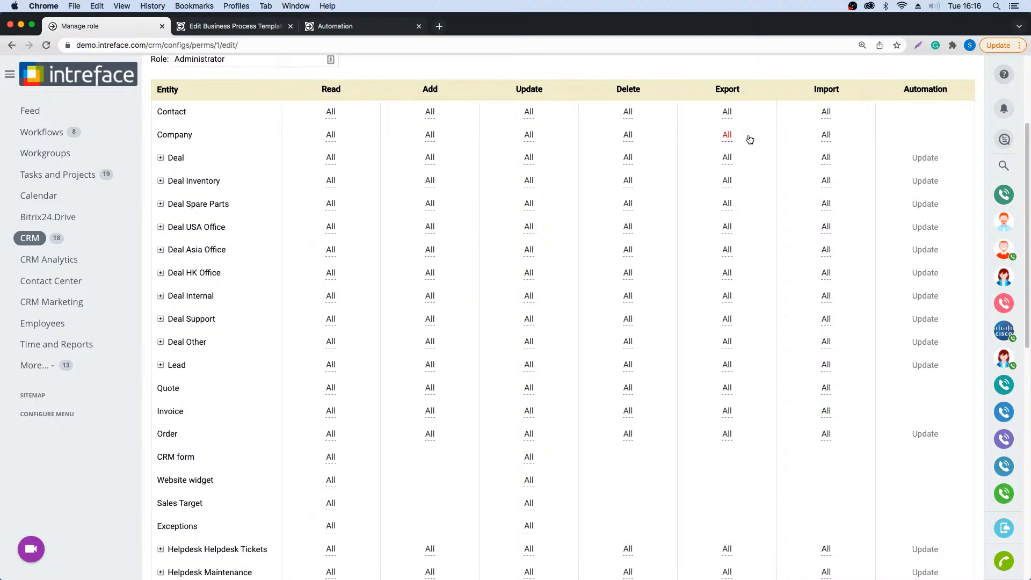
left_click_drag(904, 88, 951, 87)
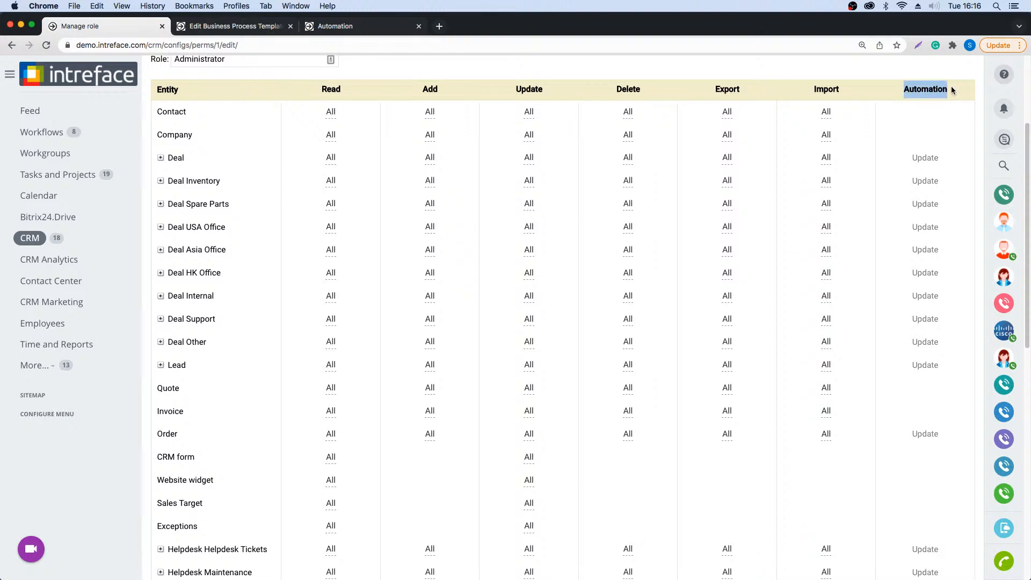
left_click(924, 158)
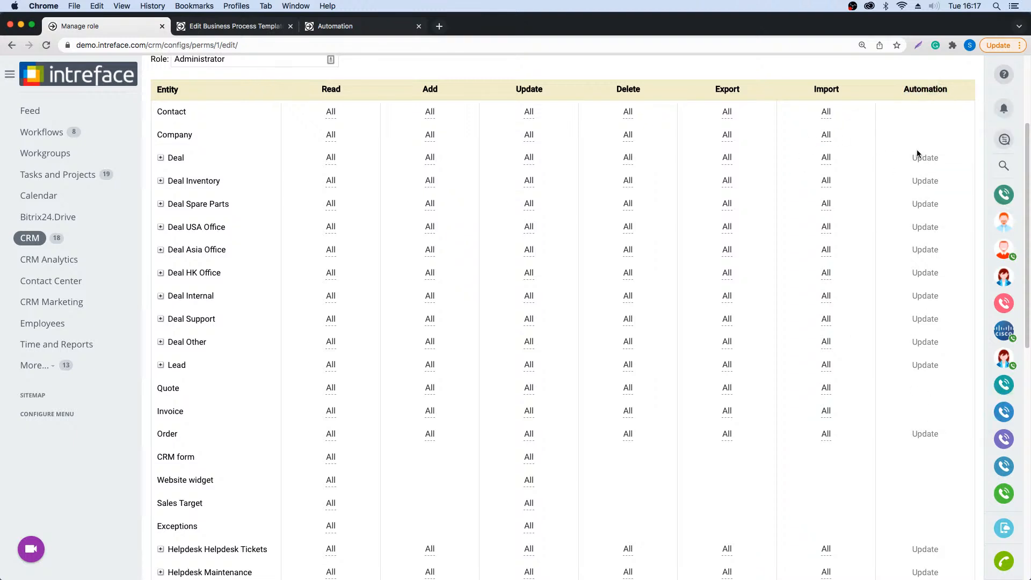
- Leave the role permissions and open the Business Processes section of the CRM's automation settings
scroll(174, 157, "up", 5)
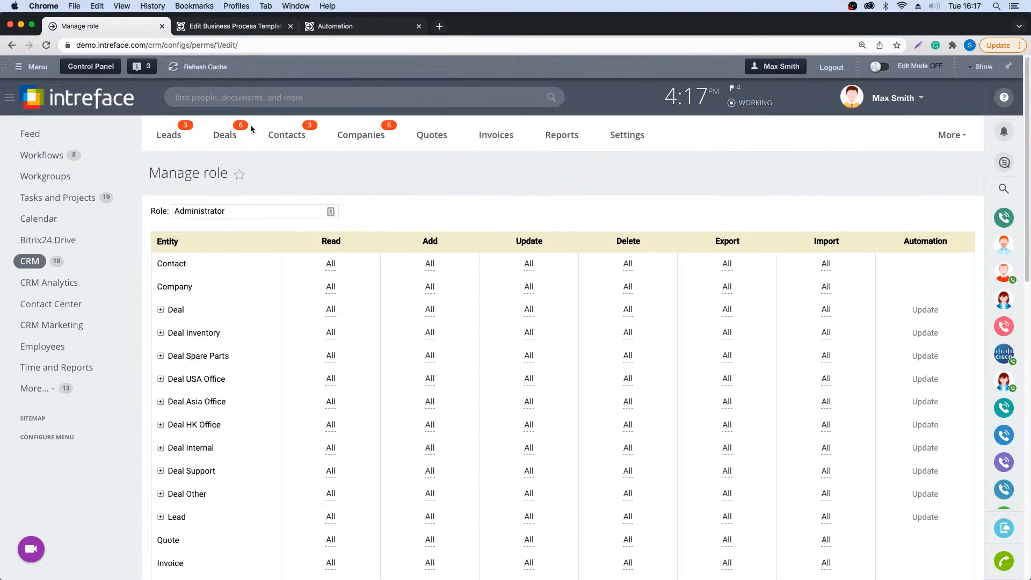
left_click(33, 134)
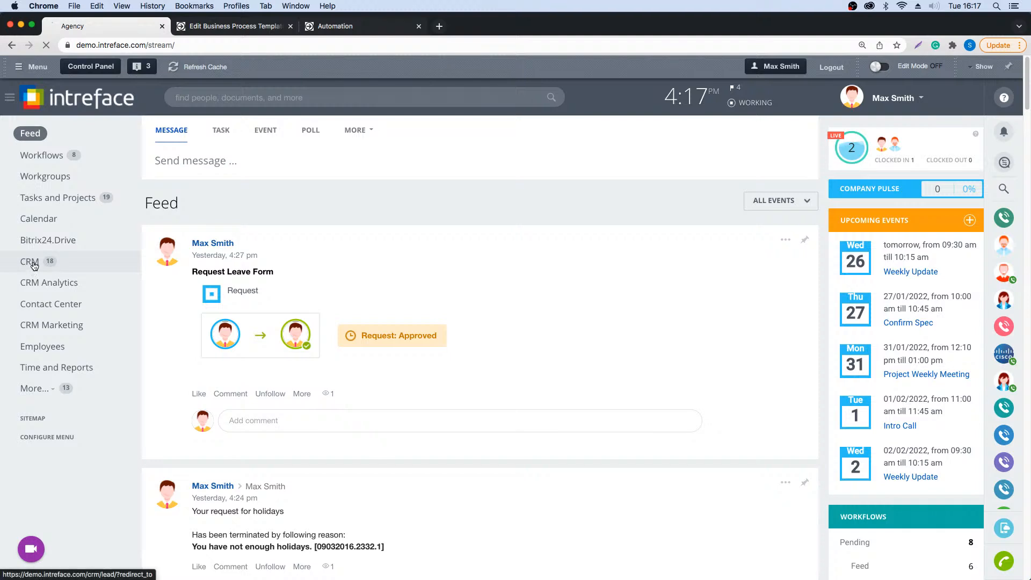
left_click(30, 262)
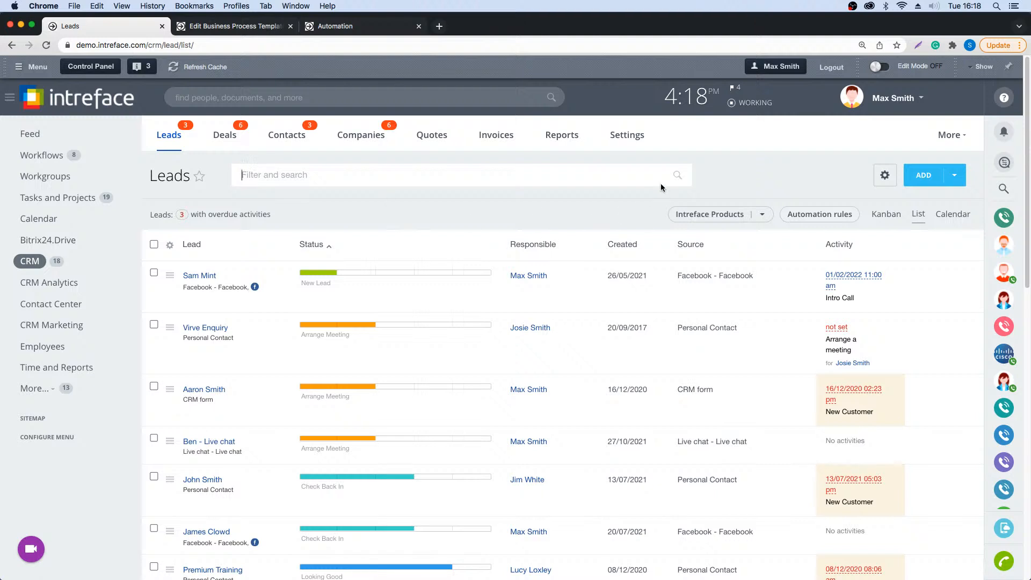
left_click(623, 137)
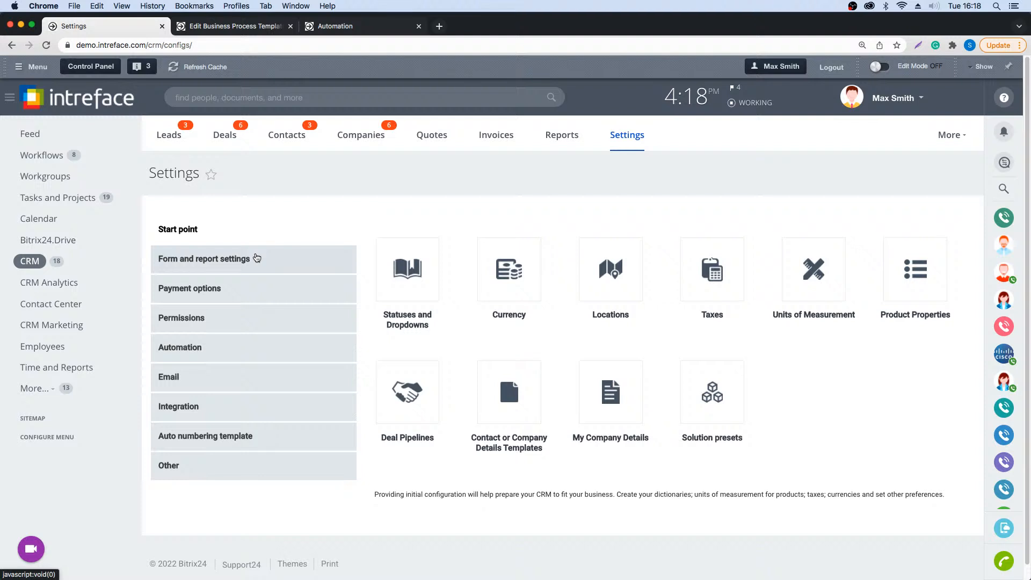
left_click(180, 355)
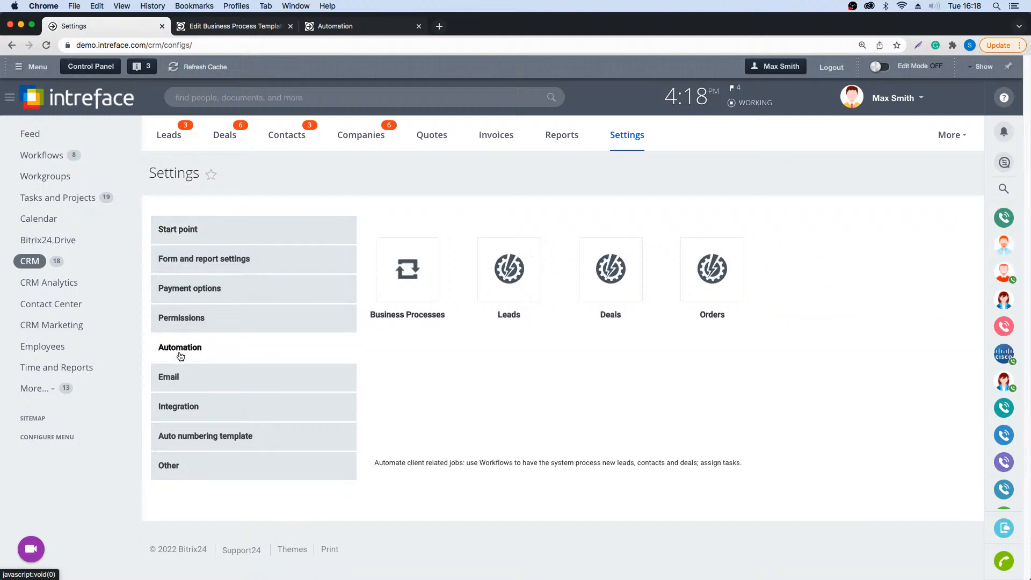
left_click(388, 285)
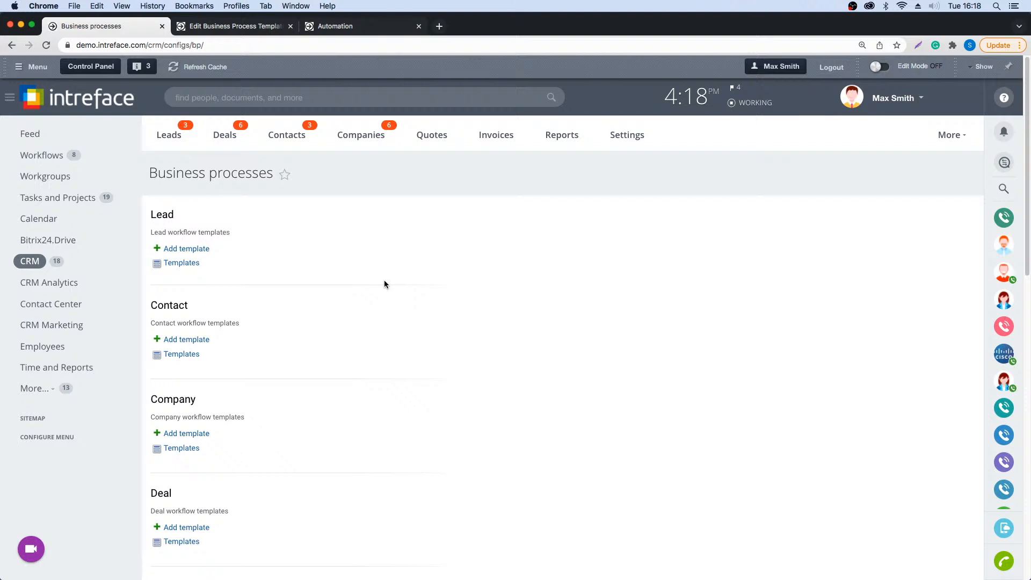
- Look through the CRM entities available for business processes and start a new workflow template for Deal
scroll(384, 283, "down", 5)
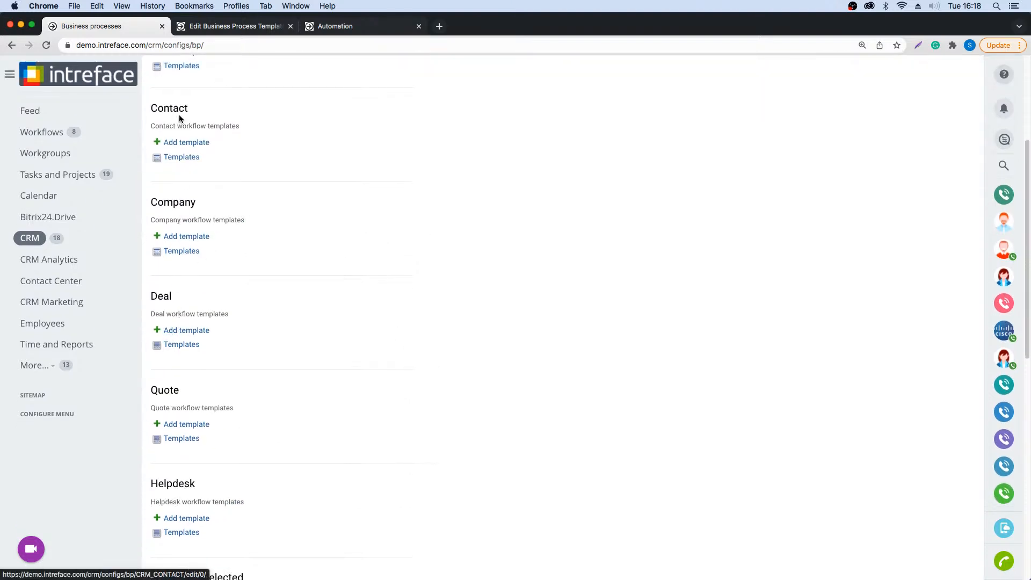
scroll(161, 264, "up", 1)
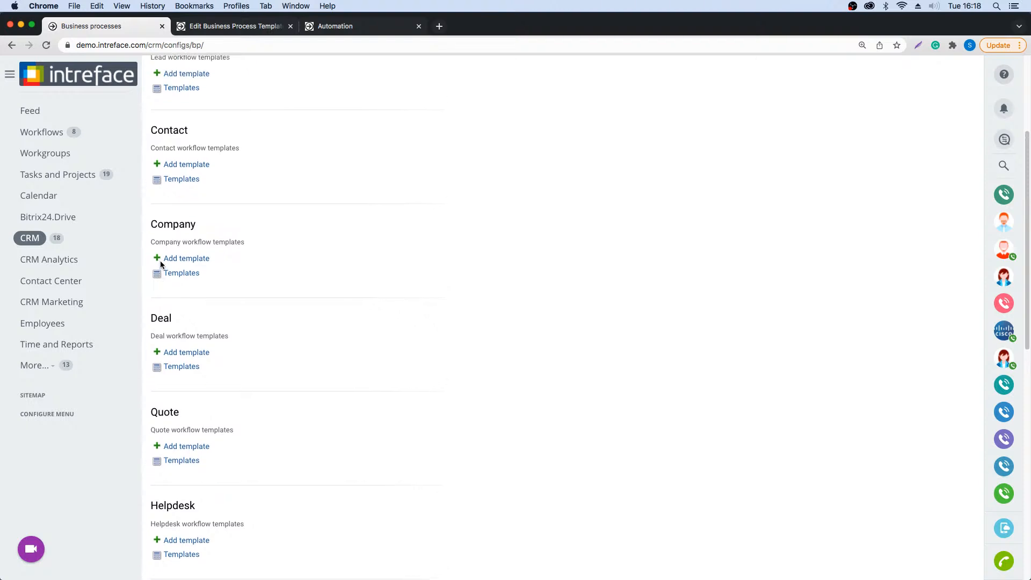
scroll(160, 263, "up", 2)
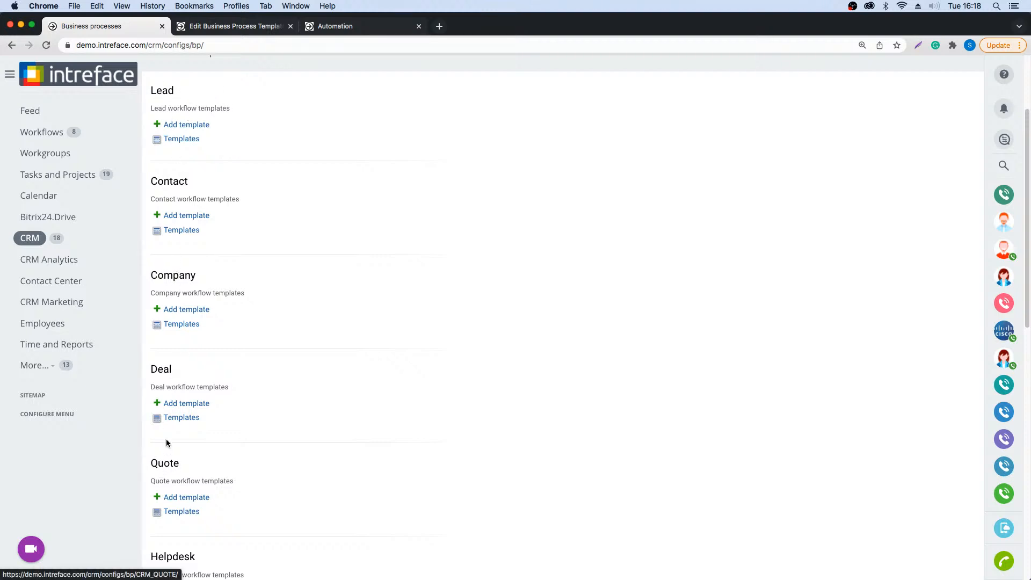
left_click(173, 406)
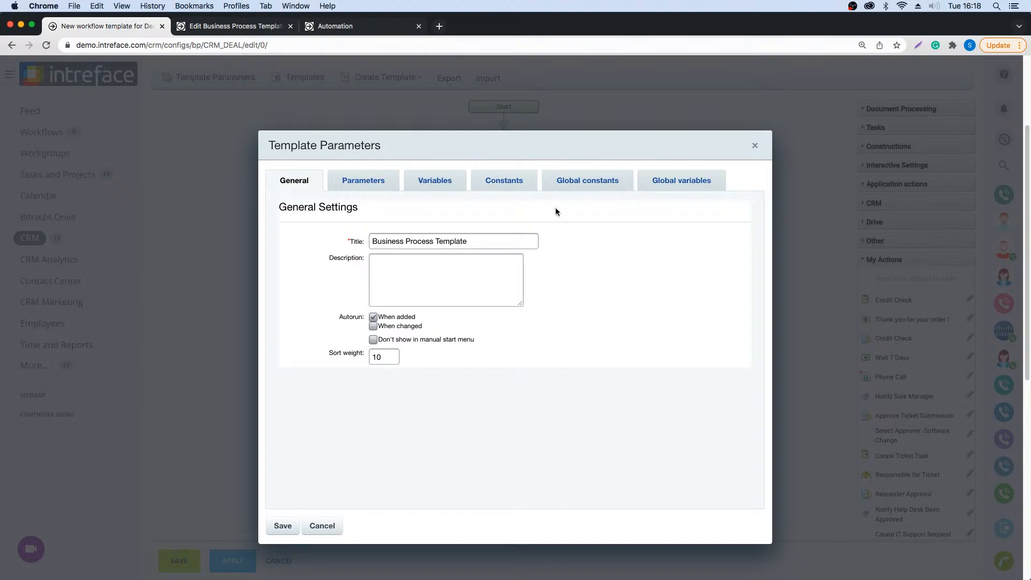
- Replace the template's title with "Deal stage change process"
left_click_drag(494, 239, 354, 237)
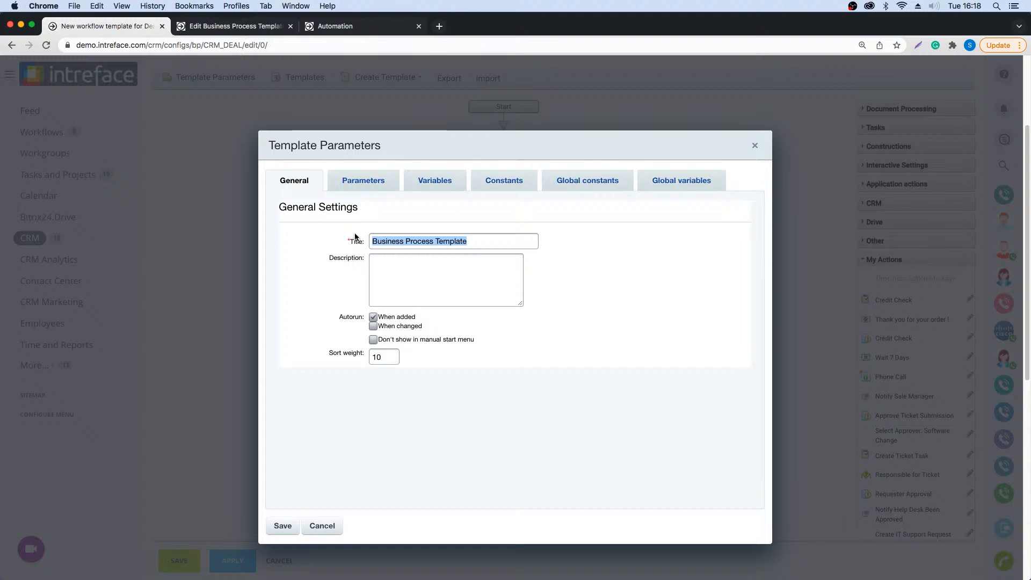
key("BackSpace")
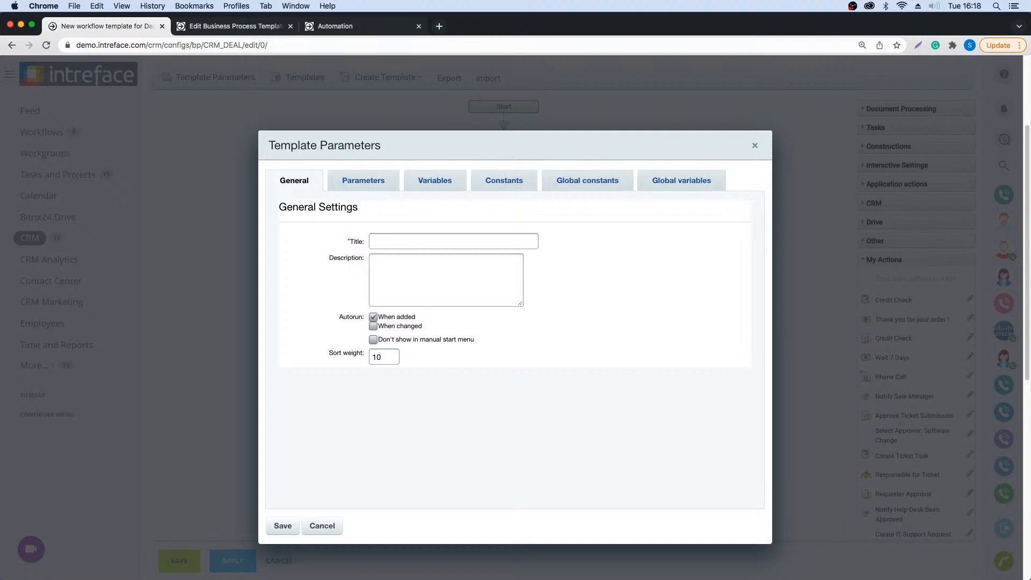
type("Deal stage change process")
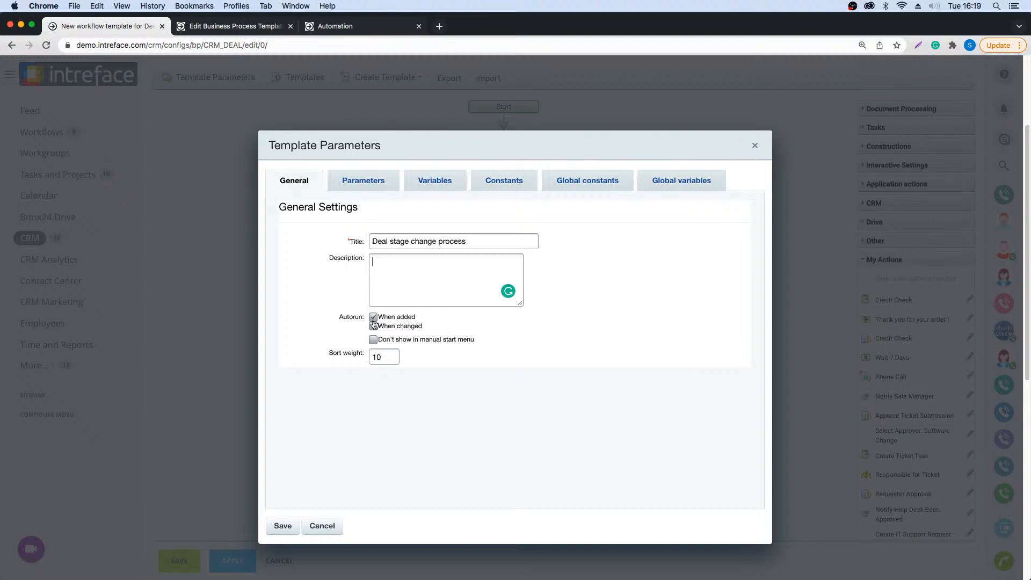
- Switch the template's autorun from When added to When changed and save the template parameters
left_click_drag(422, 320, 379, 316)
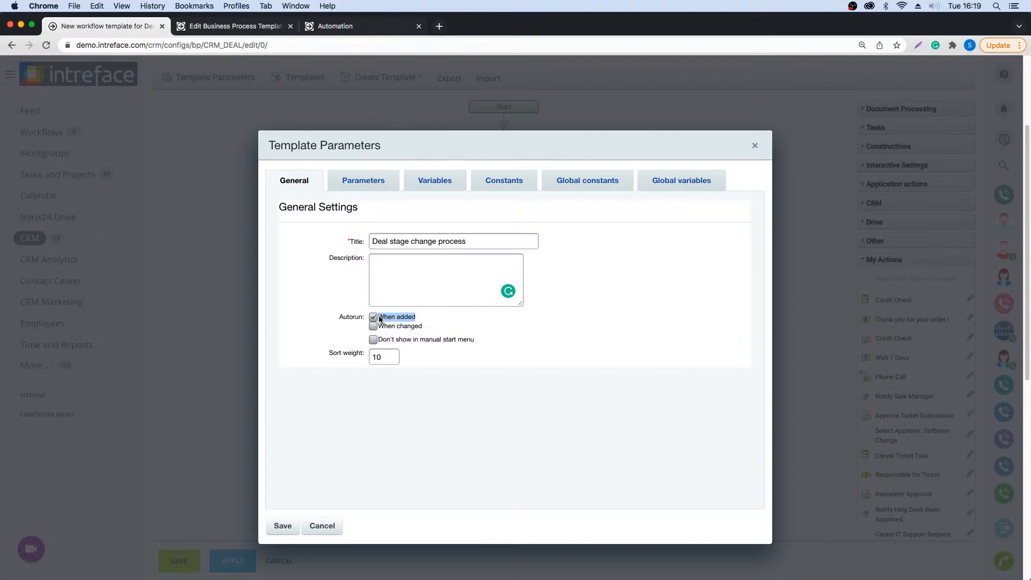
left_click(430, 320)
left_click(373, 318)
left_click(374, 328)
left_click(285, 526)
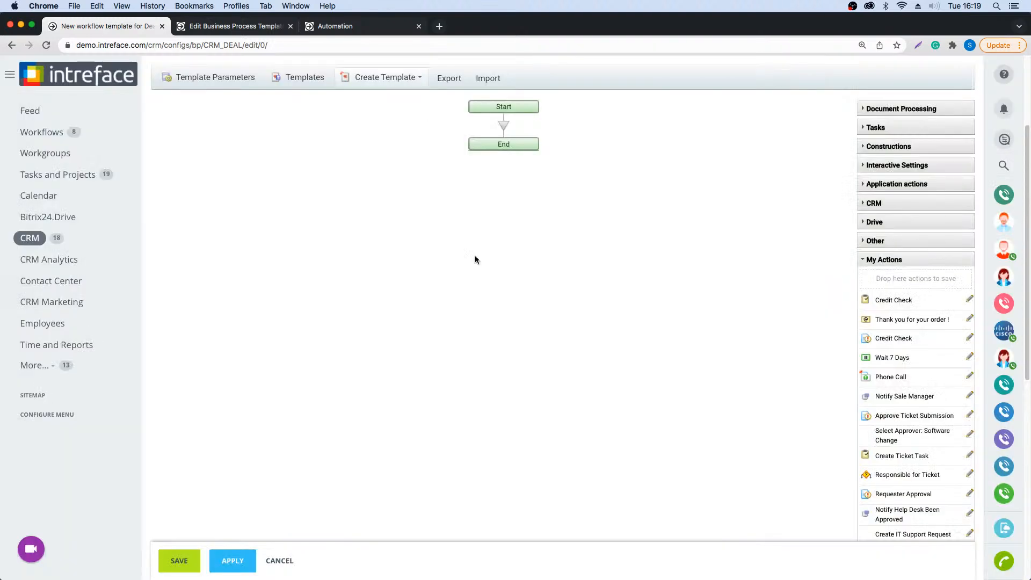
- Add a Condition construction between Start and End of the workflow and give it a third branch
left_click(865, 261)
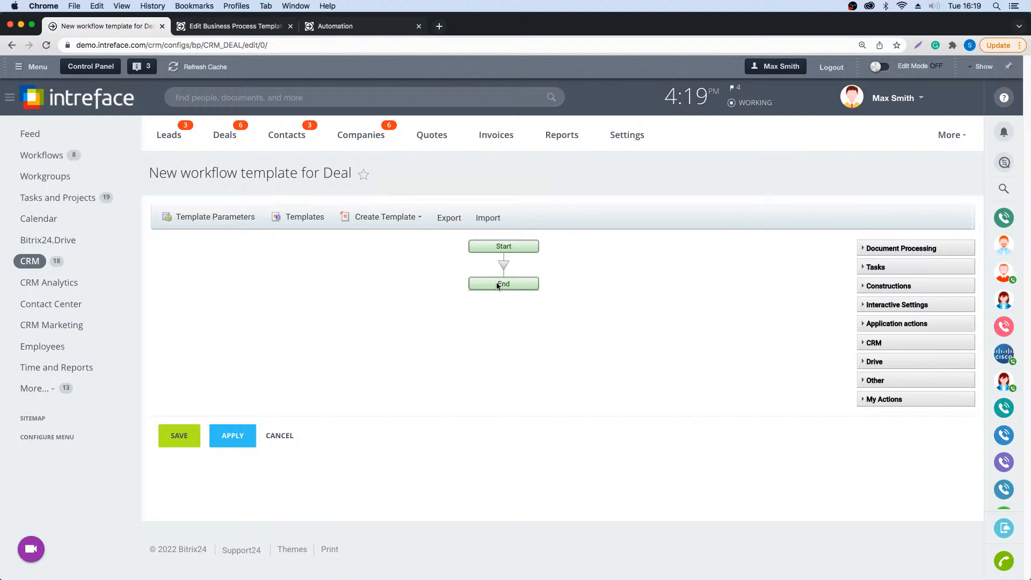
left_click(874, 251)
left_click(862, 423)
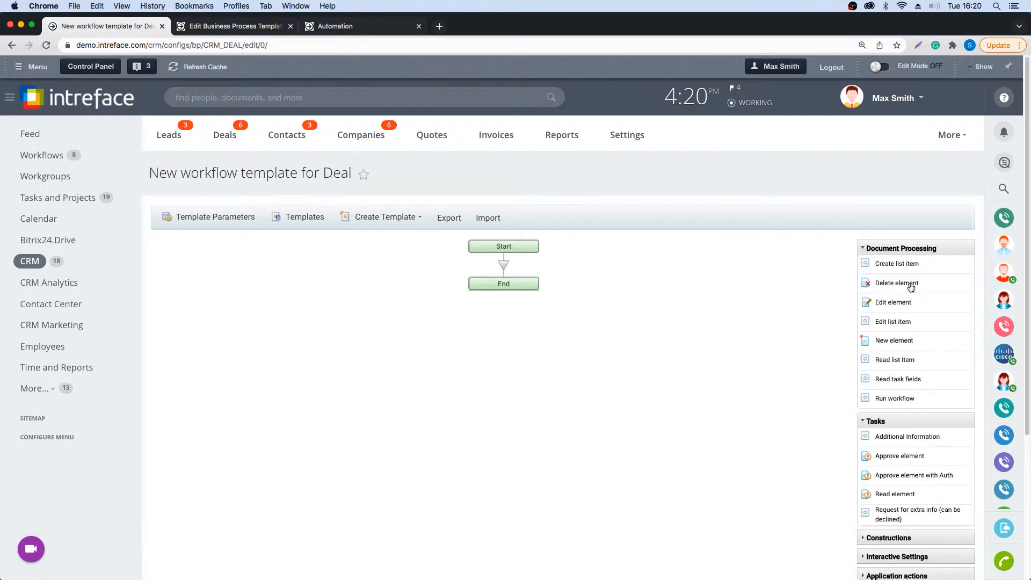
scroll(911, 289, "down", 5)
left_click(865, 359)
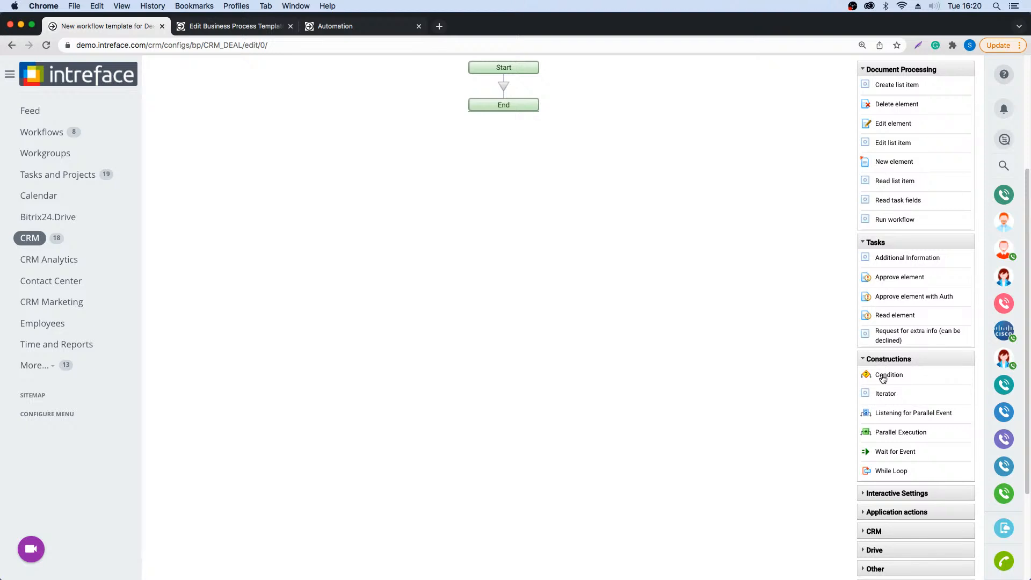
scroll(883, 378, "up", 1)
left_click_drag(883, 379, 505, 98)
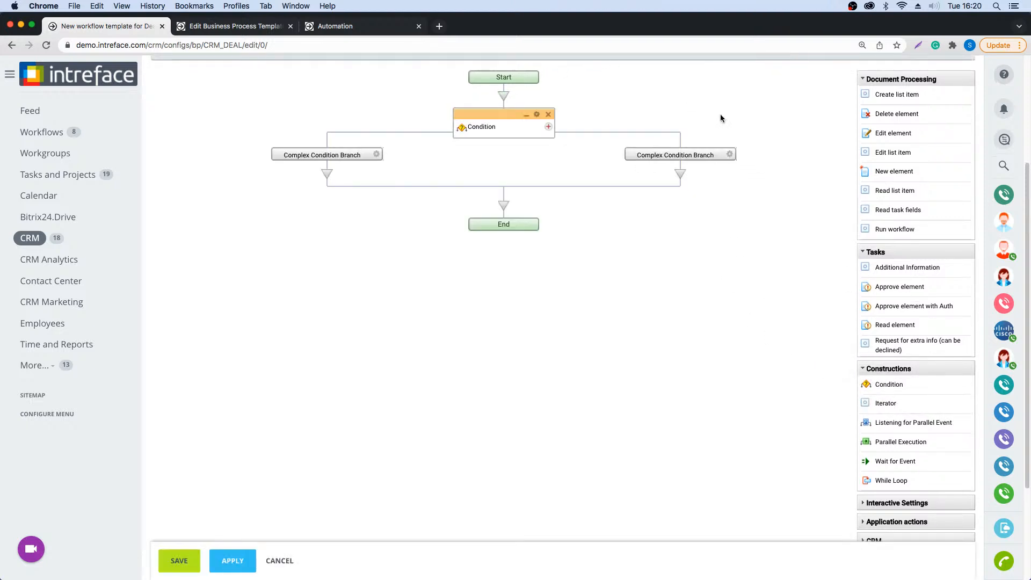
left_click(548, 127)
- Collapse the Document Processing, Tasks and Constructions action groups and expand My Actions
left_click(873, 81)
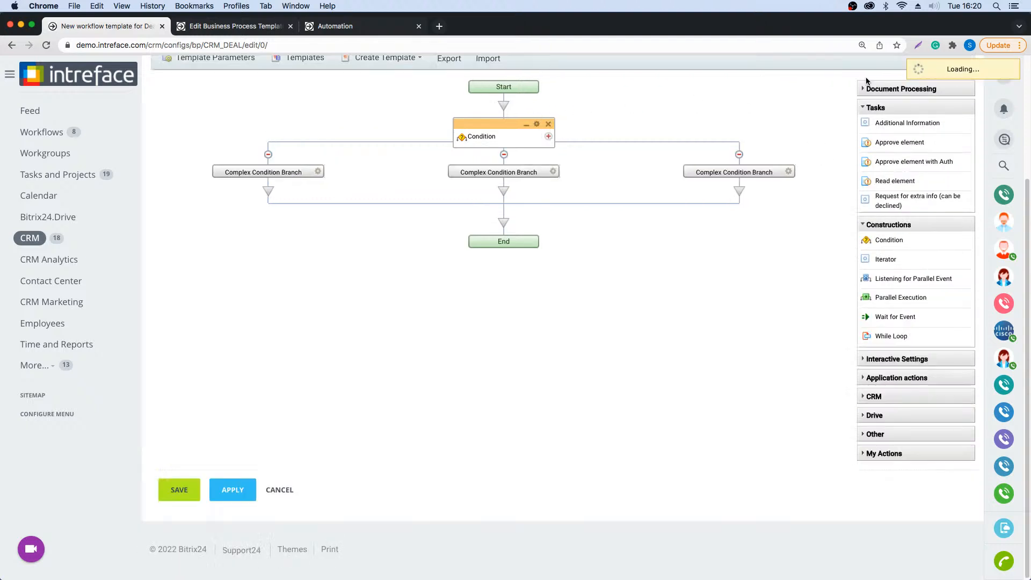
left_click(871, 107)
left_click(870, 224)
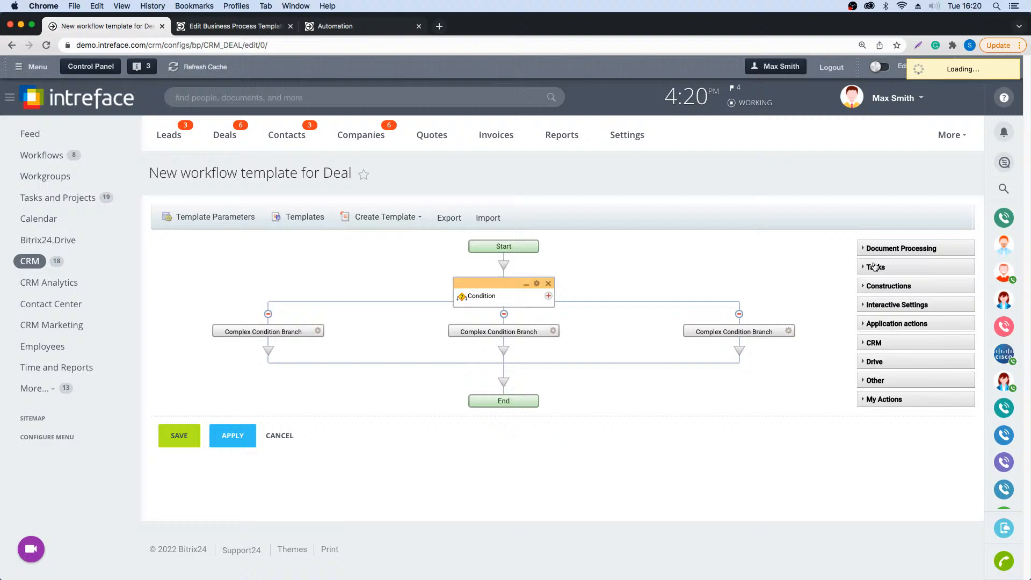
left_click(871, 398)
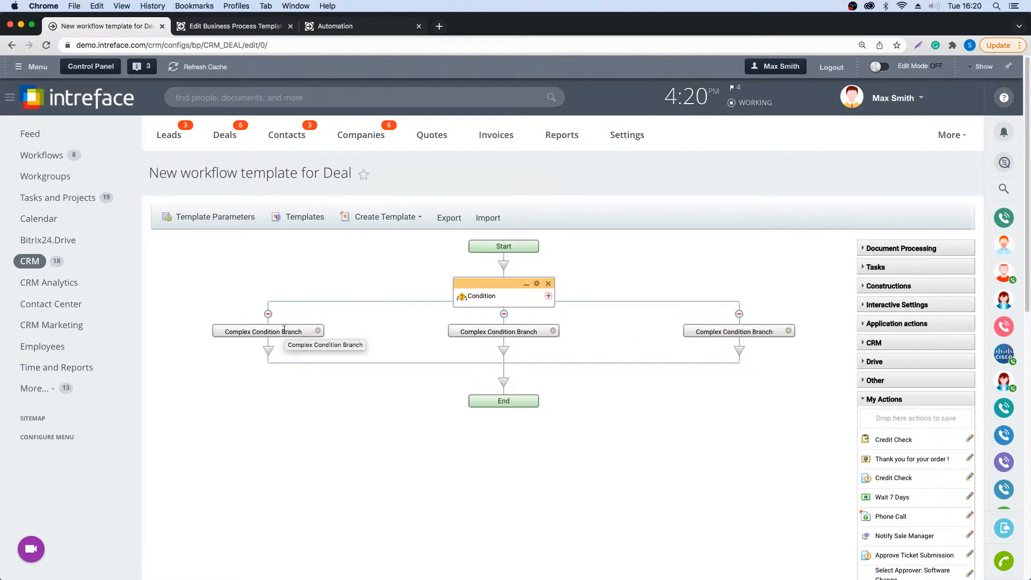
- Open the first condition branch's parameters and title the branch "Quote Sent"
left_click(318, 332)
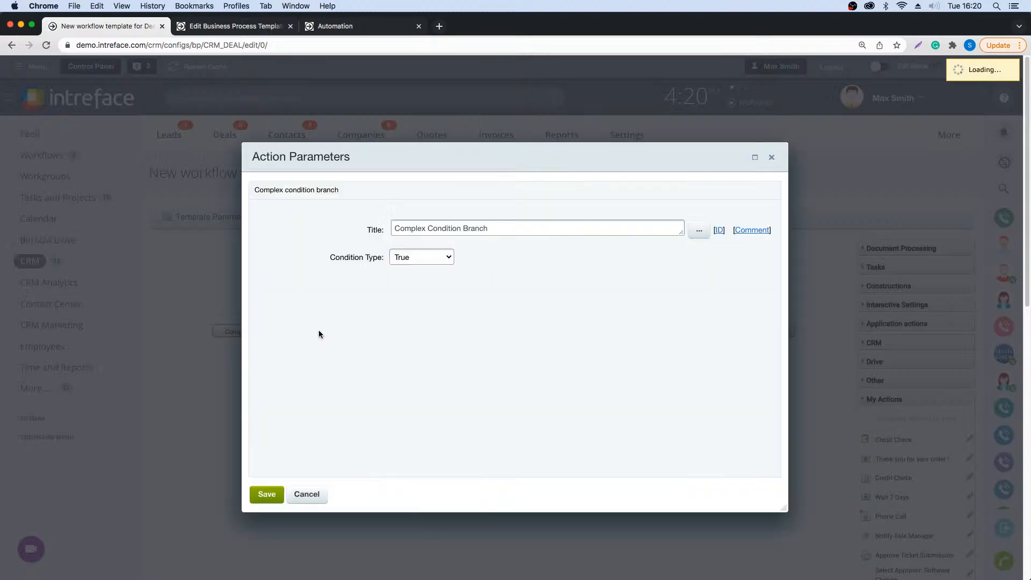
left_click_drag(488, 229, 359, 224)
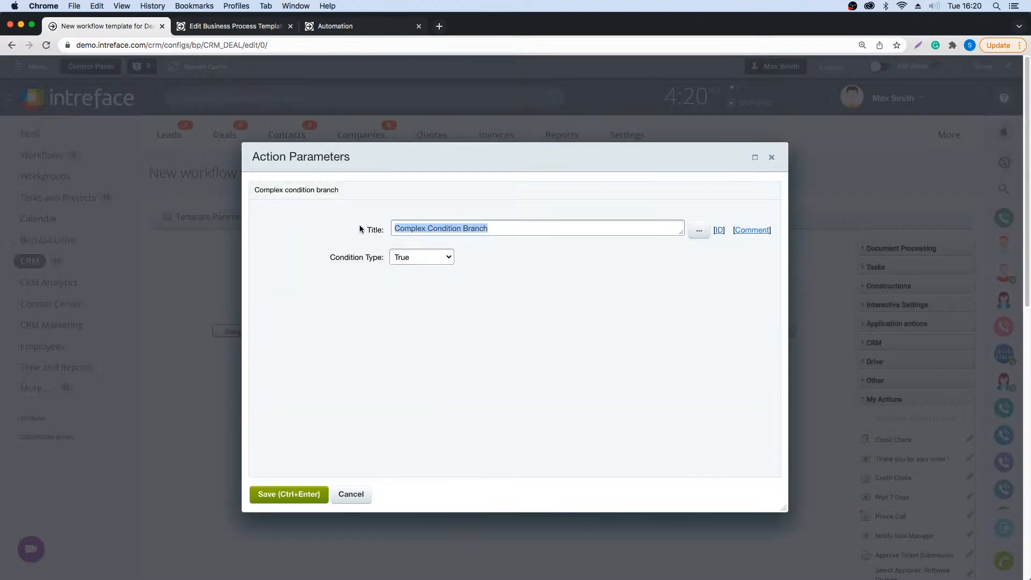
key("BackSpace")
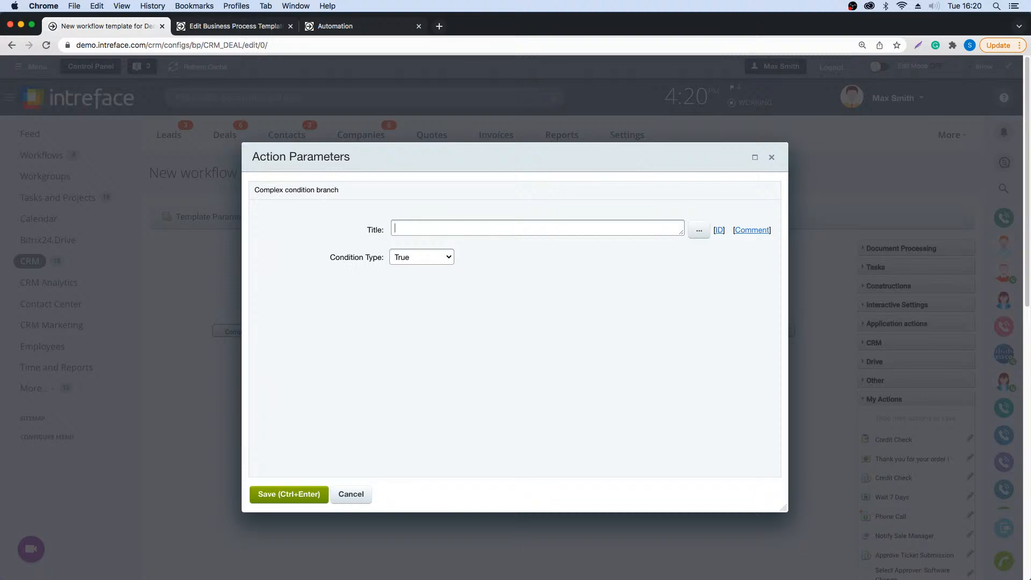
type("Quote Sent")
- Set the Quote Sent branch's condition type to Element field and choose Stage as the element field
left_click(419, 260)
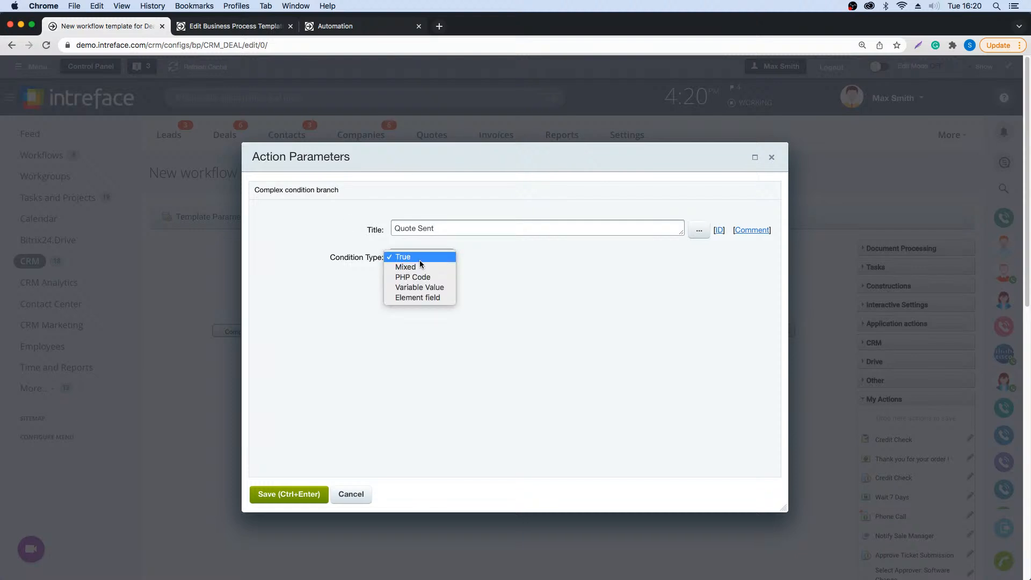
left_click(408, 297)
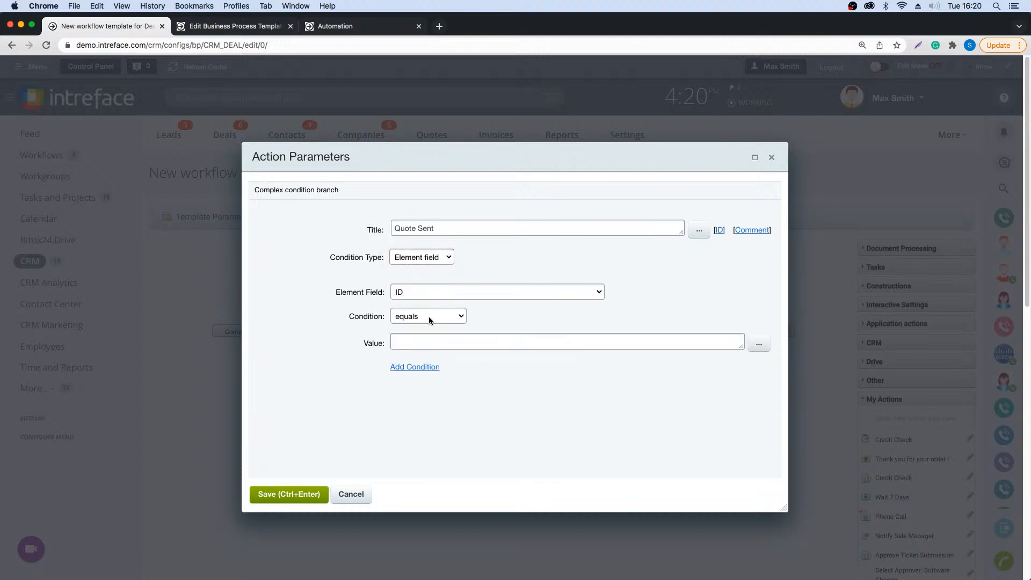
left_click(429, 315)
left_click(430, 293)
left_click(430, 293)
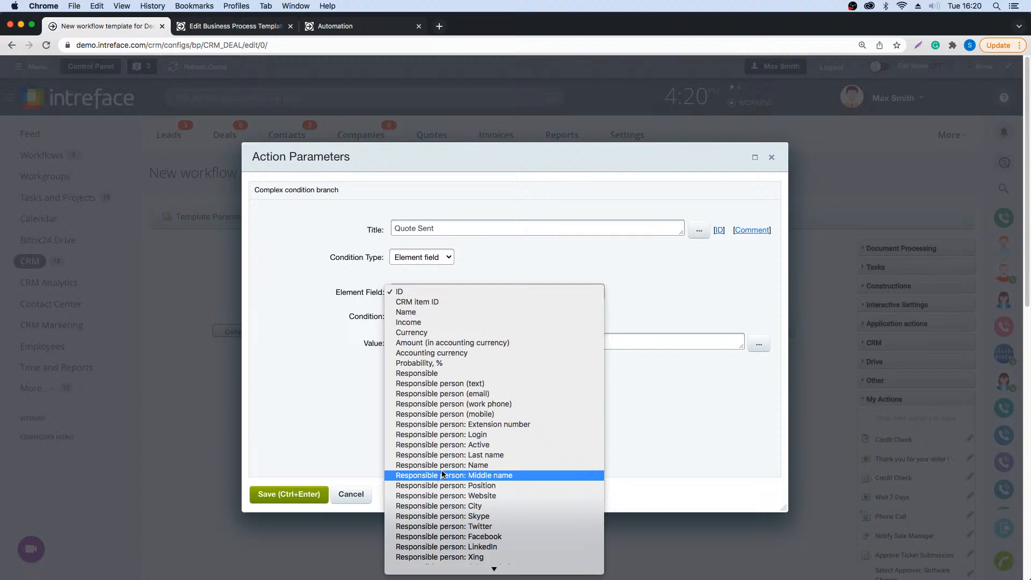
scroll(438, 480, "down", 5)
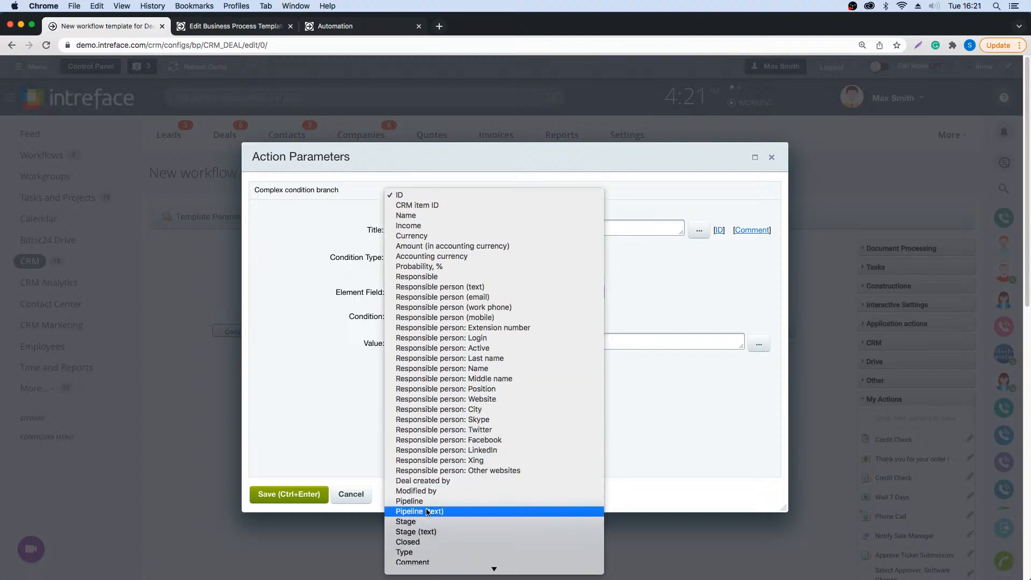
left_click(425, 522)
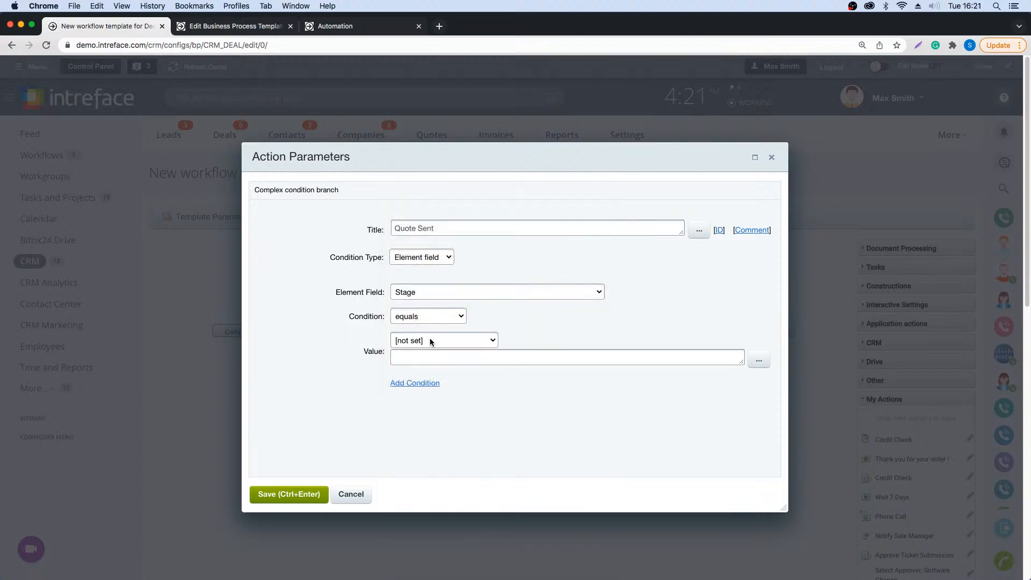
- Set the Stage condition's value to Send Quote from the Inventory pipeline and save the branch
left_click(431, 341)
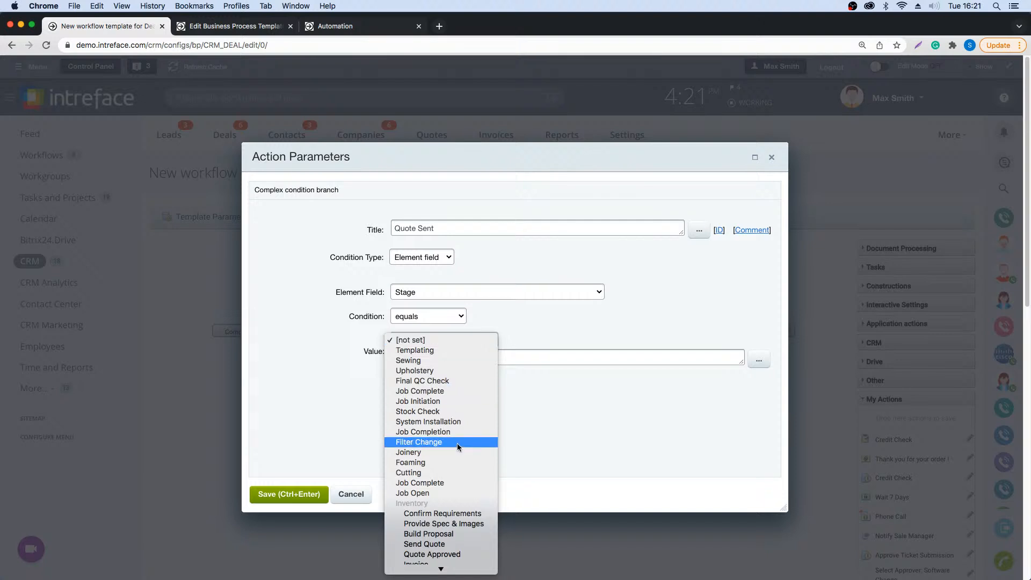
scroll(461, 420, "down", 3)
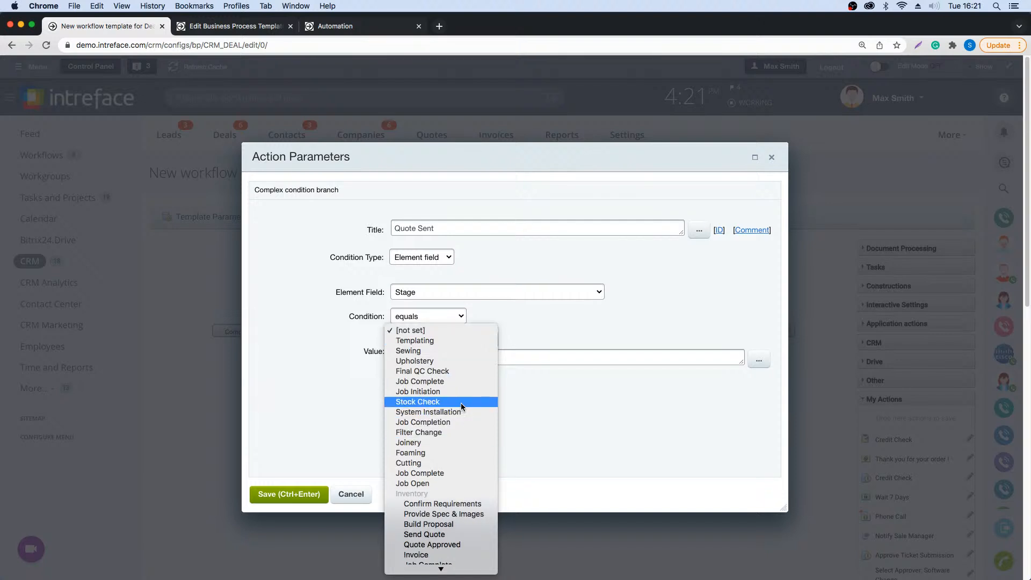
scroll(460, 391, "down", 5)
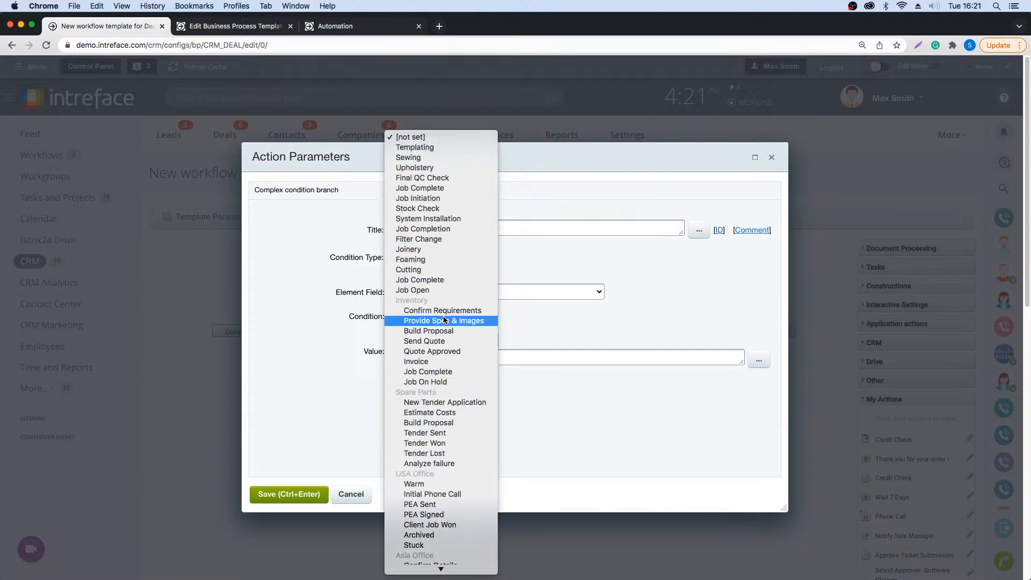
left_click(445, 344)
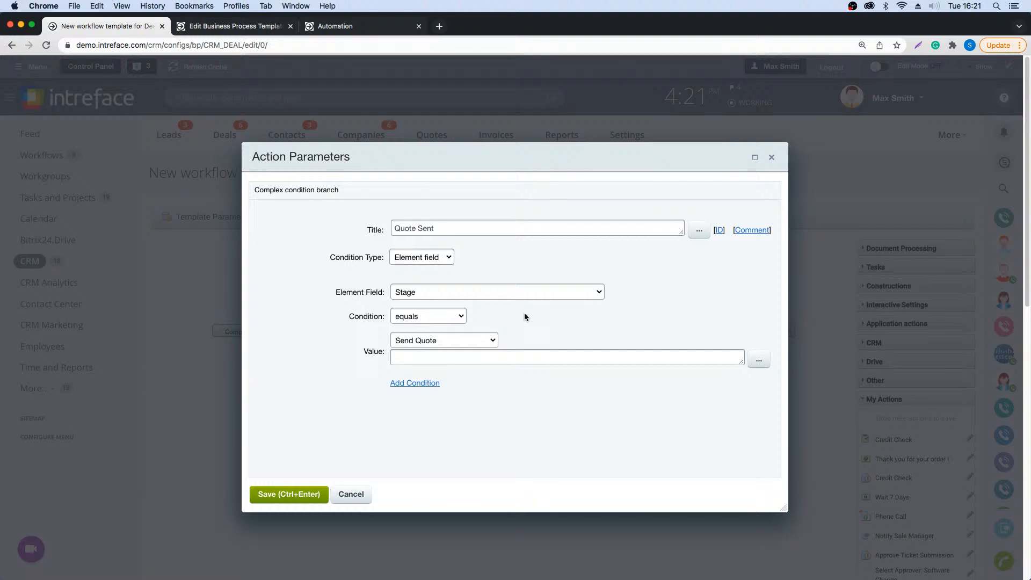
left_click(283, 499)
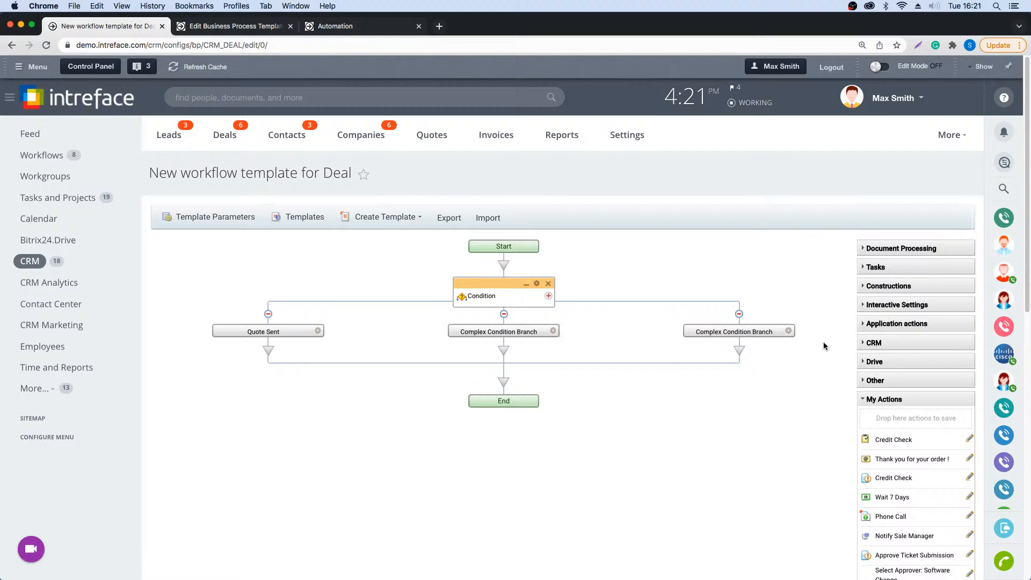
- Open the second condition branch's parameters and title the branch "Quote Approved"
left_click(554, 332)
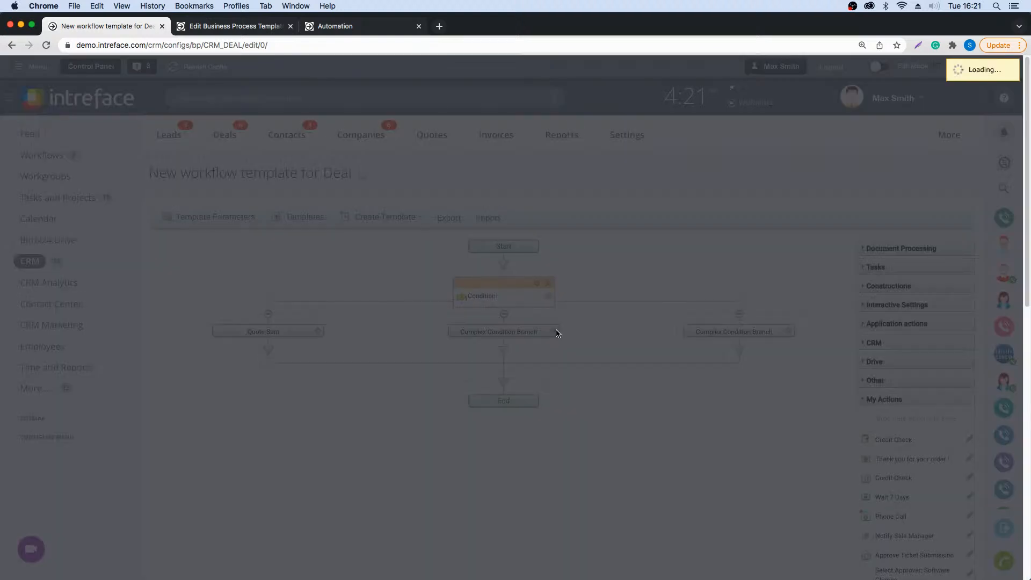
left_click_drag(488, 229, 296, 231)
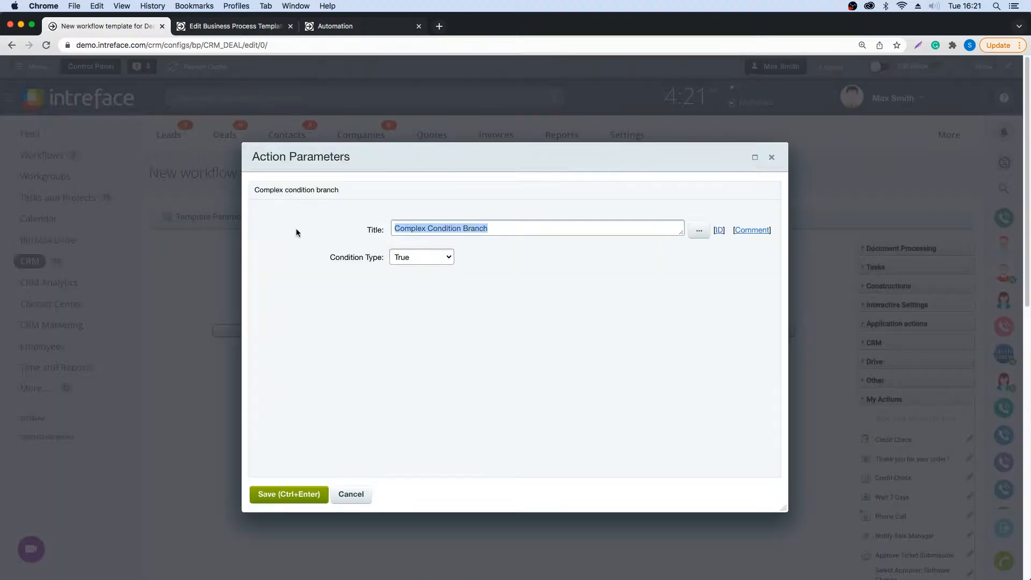
type("Quo")
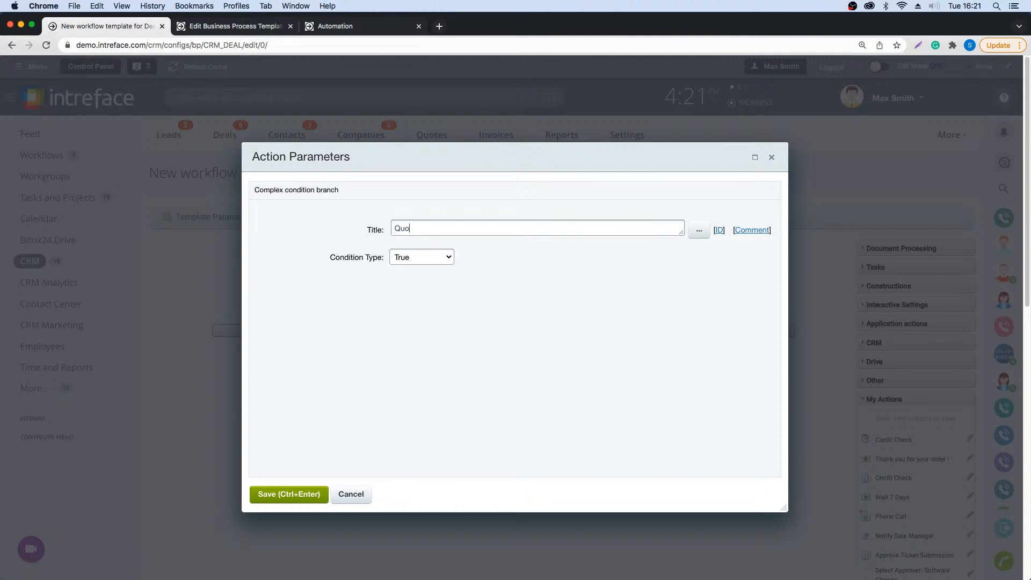
type("te Approved")
- Set the Quote Approved branch's condition type to Element field and choose Stage as the element field
left_click(414, 257)
left_click(415, 298)
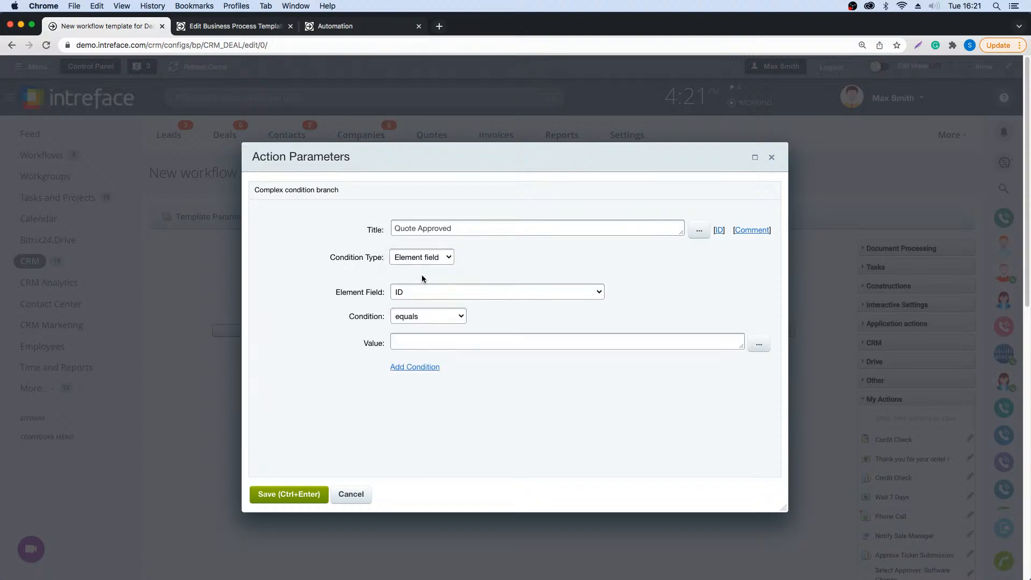
left_click(437, 291)
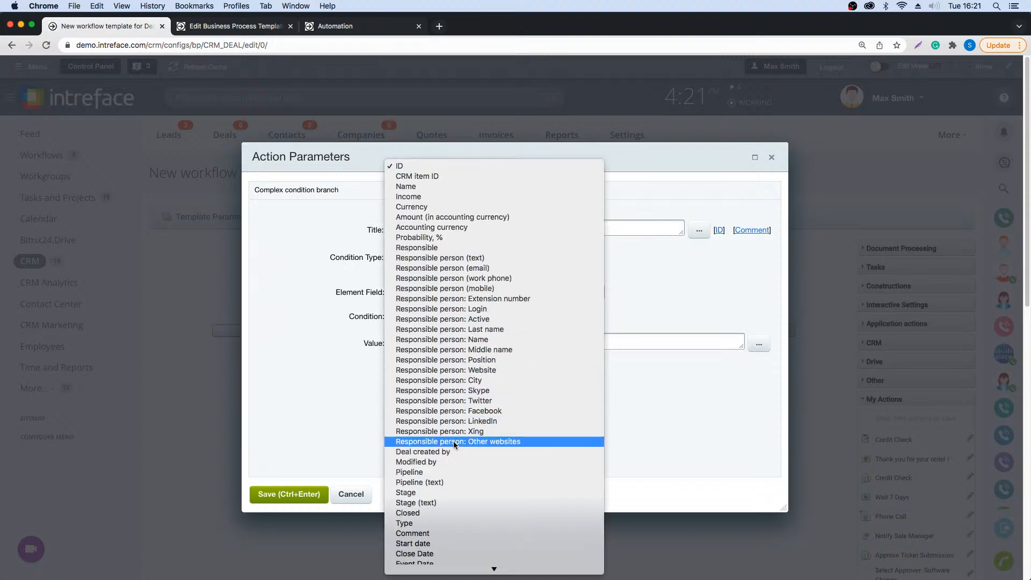
left_click(428, 493)
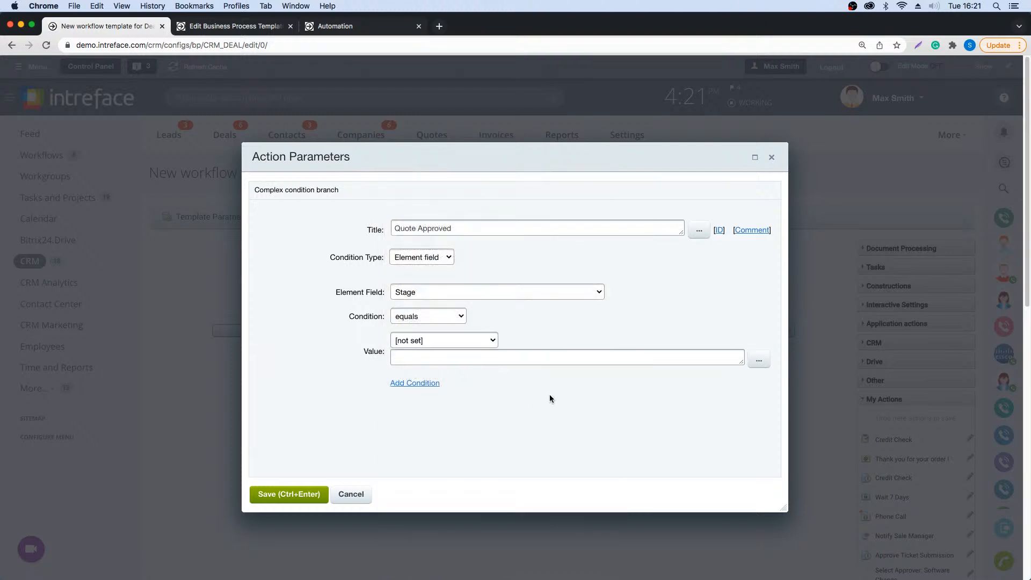
- Set the Stage condition's value to Quote Approved from the Inventory pipeline and save the branch
left_click(469, 339)
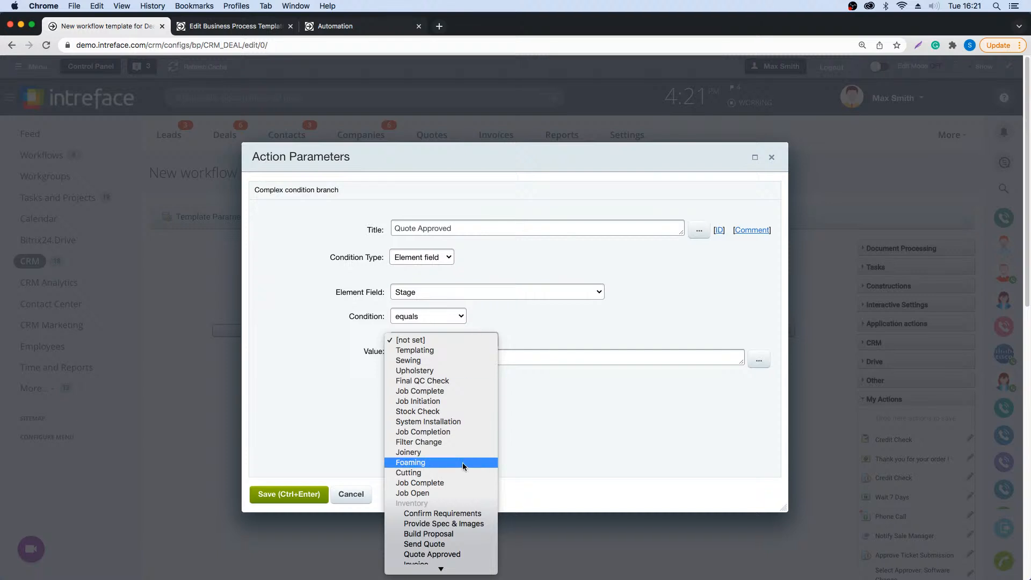
scroll(463, 466, "down", 5)
scroll(459, 466, "down", 1)
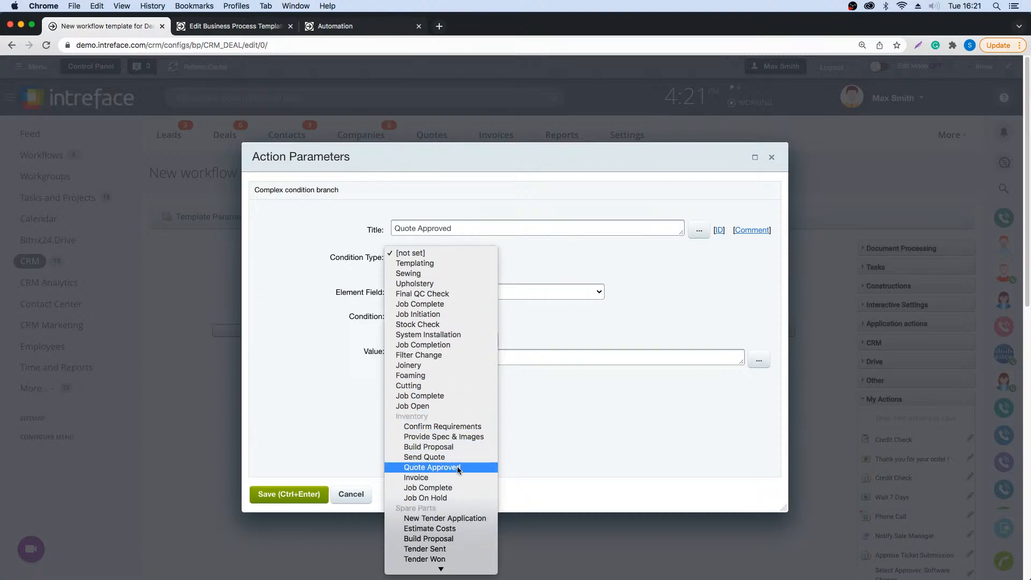
left_click(456, 466)
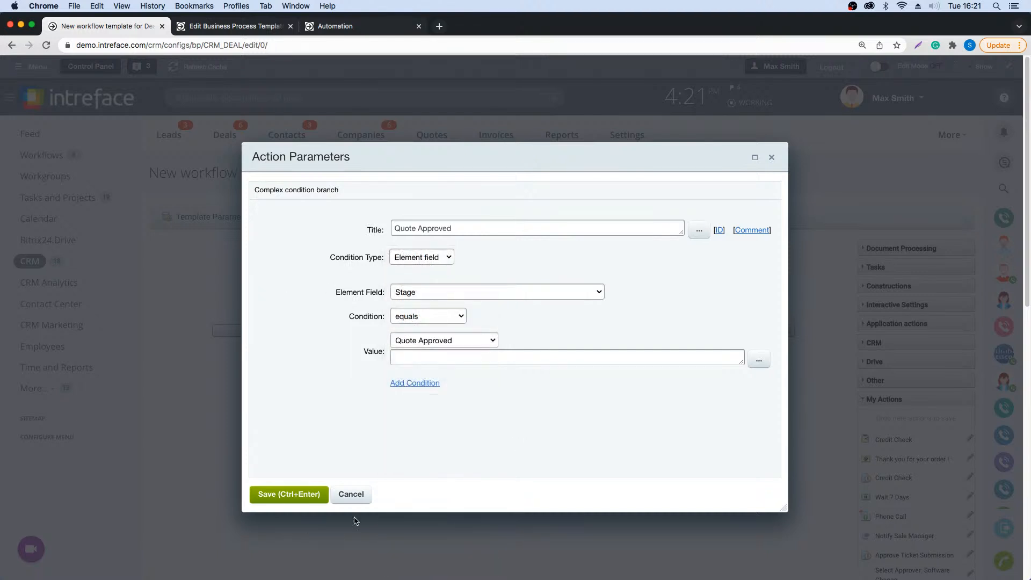
left_click(295, 493)
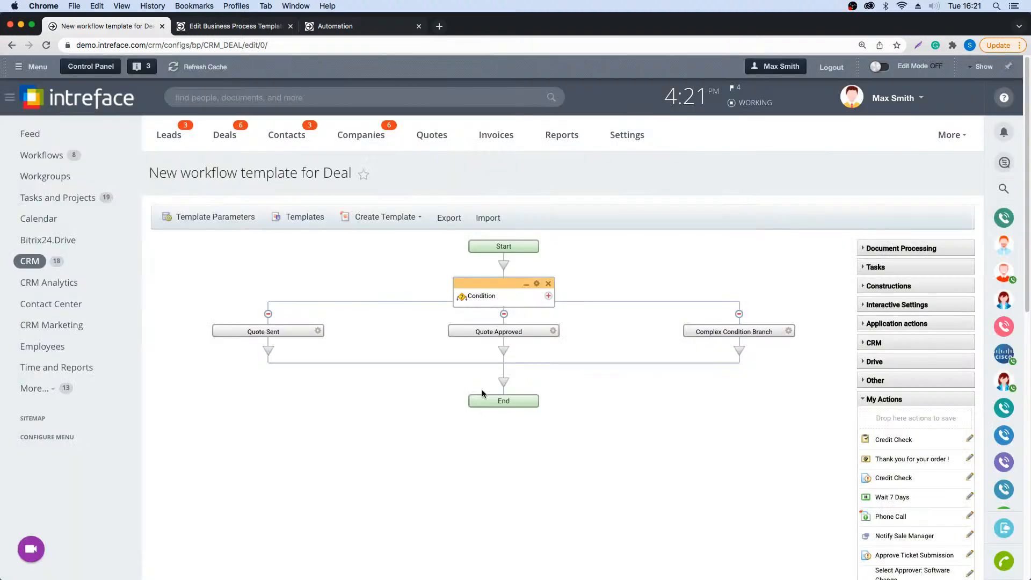
- Open the third condition branch's parameters, set its condition type to Element field and choose Stage as the element field
left_click(789, 331)
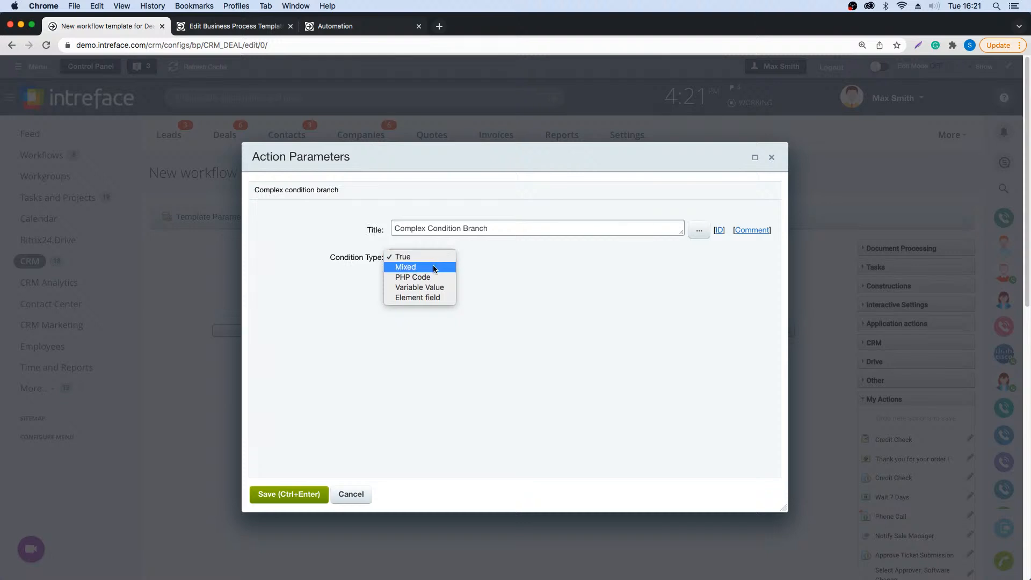
left_click(425, 297)
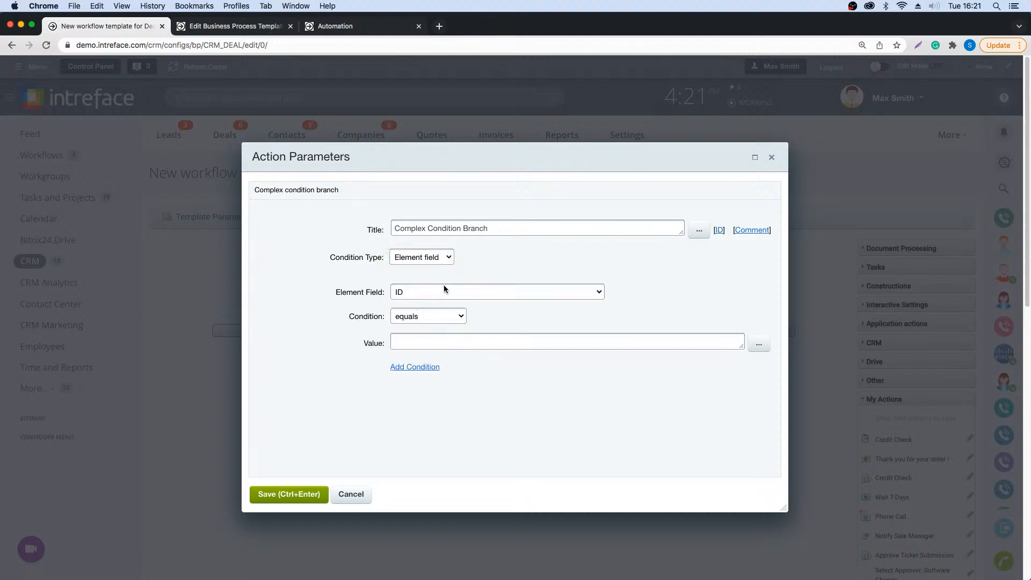
left_click(455, 316)
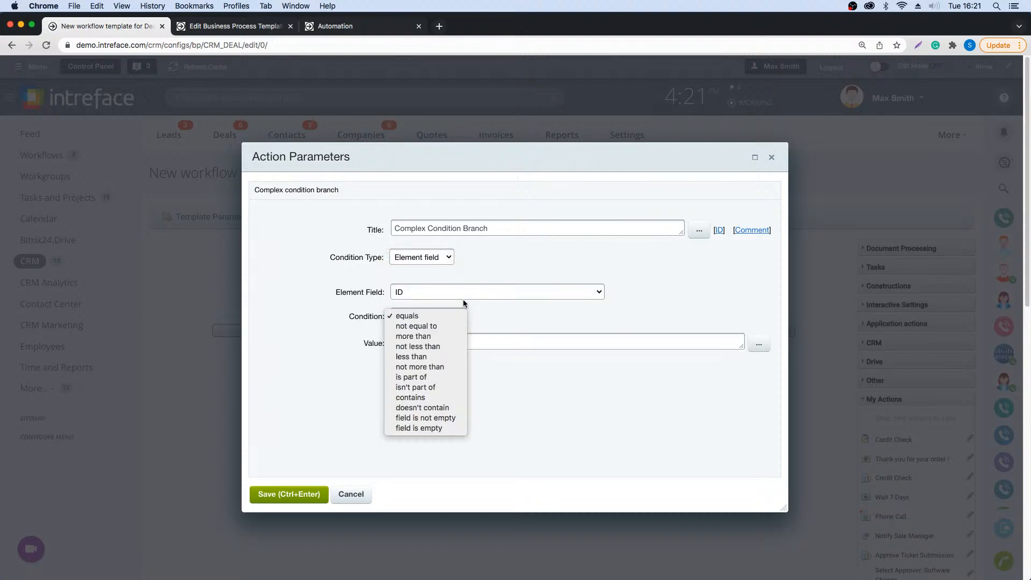
left_click(462, 294)
left_click(463, 293)
scroll(440, 483, "down", 5)
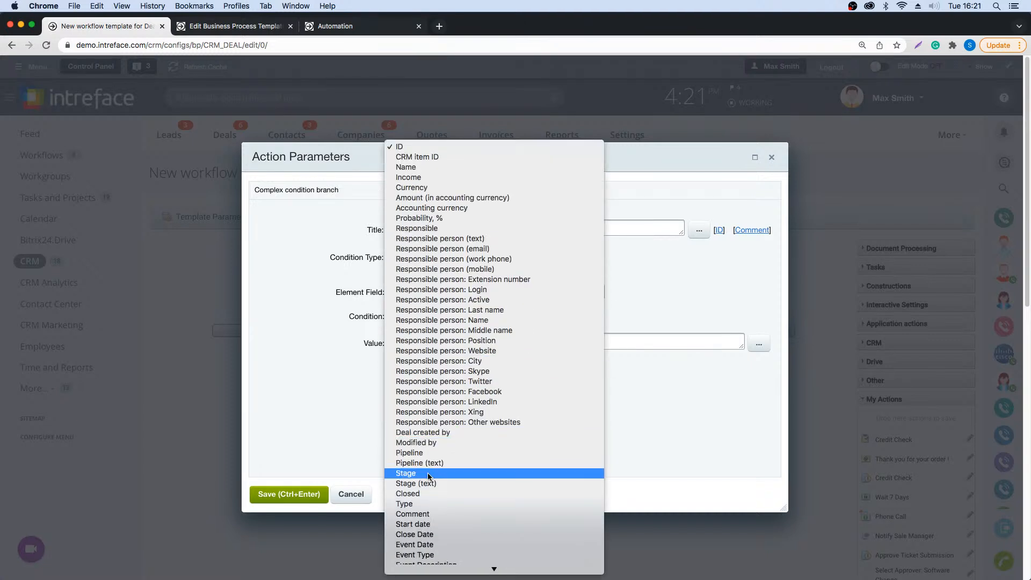
left_click(428, 472)
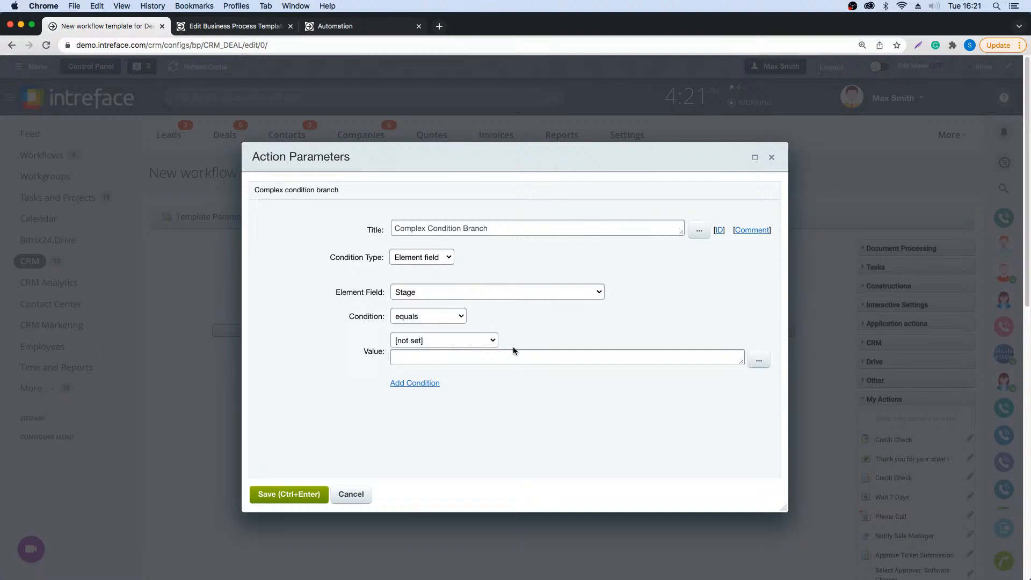
- Set the third branch's Stage condition value to Invoice from the Inventory pipeline
left_click(490, 342)
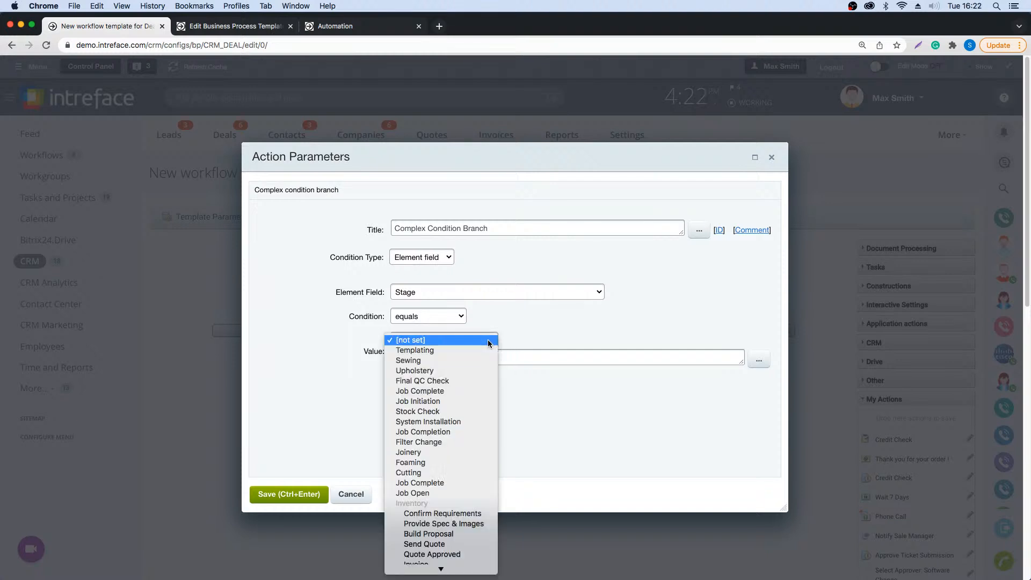
scroll(438, 537, "down", 5)
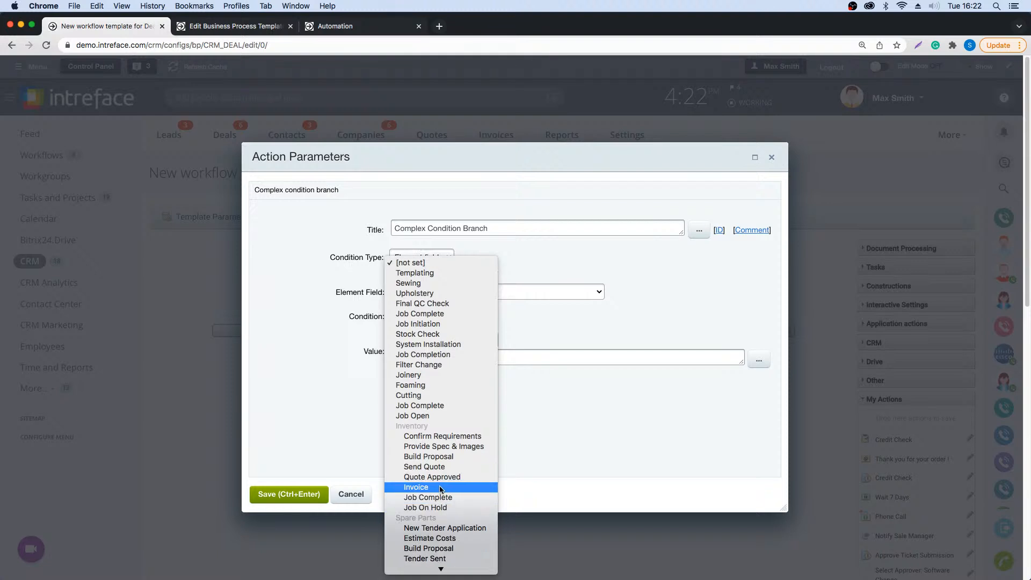
left_click(440, 489)
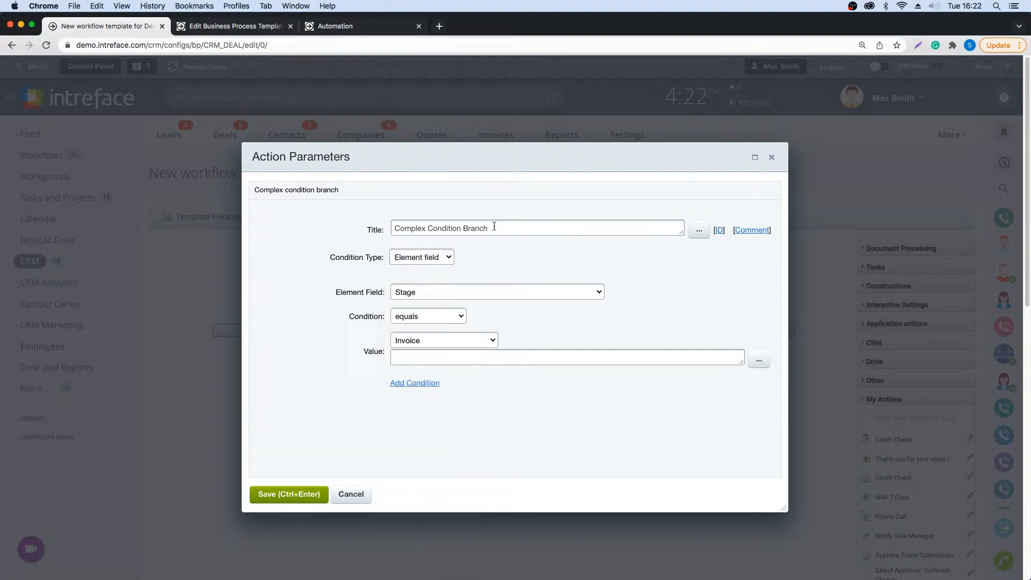
- Title the third condition branch "Invoiced" and save its parameters
left_click_drag(545, 231, 393, 230)
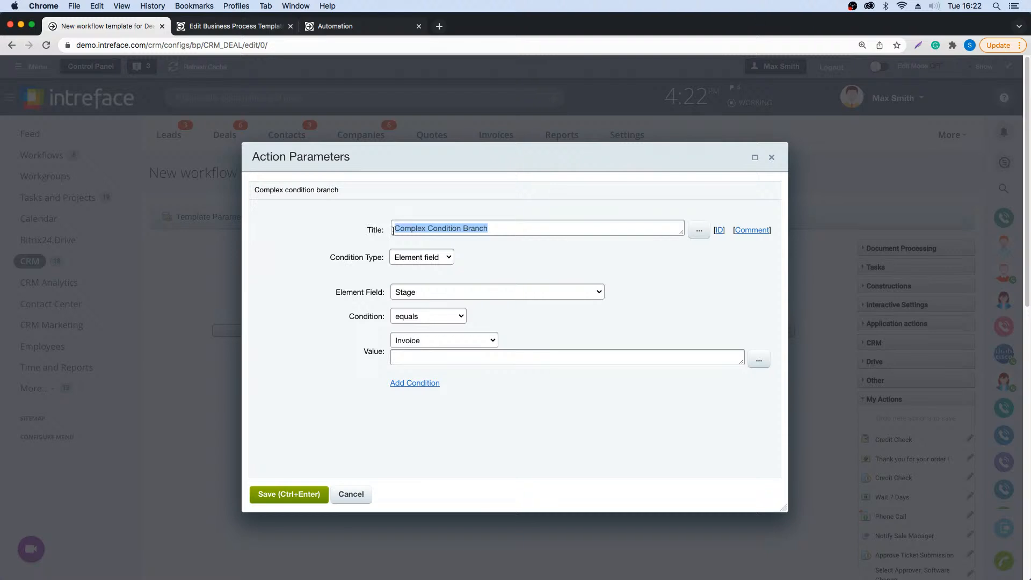
key("BackSpace")
type("Invo")
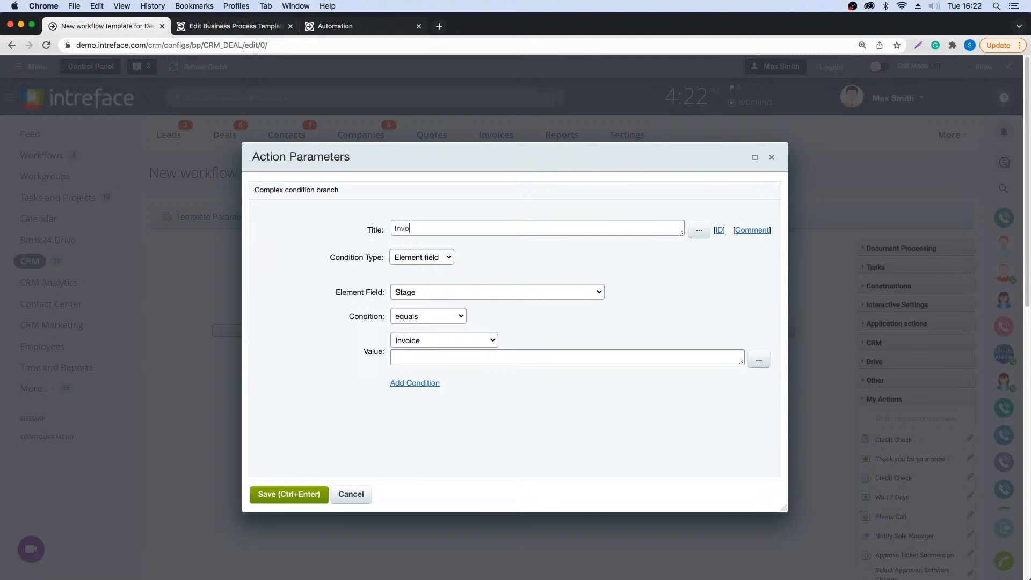
type("iced")
left_click(283, 495)
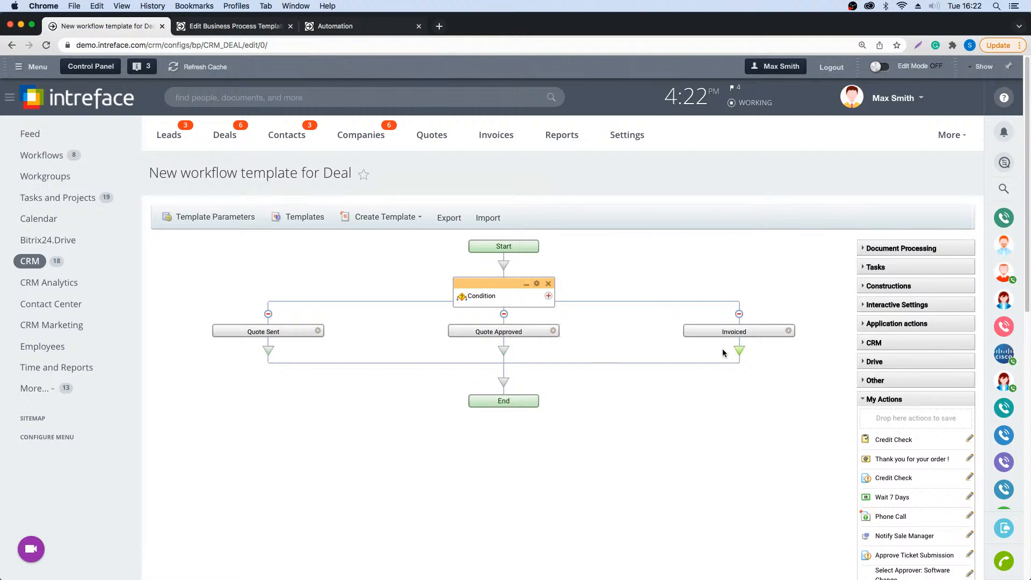
- Add the saved actions Wait 7 Days and, above it, Phone Call to the Quote Sent branch
right_click(267, 352)
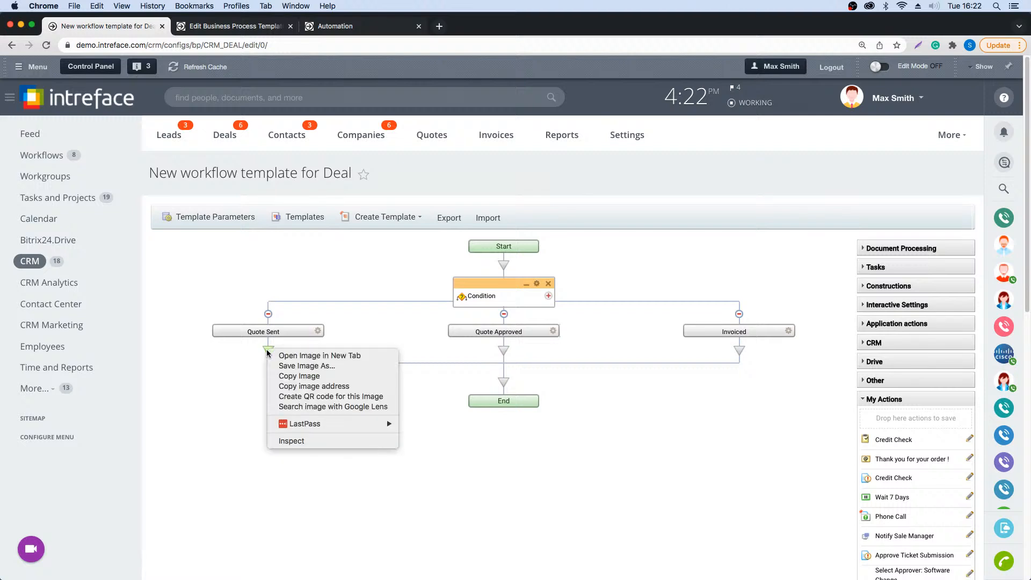
key("Escape")
left_click(267, 350)
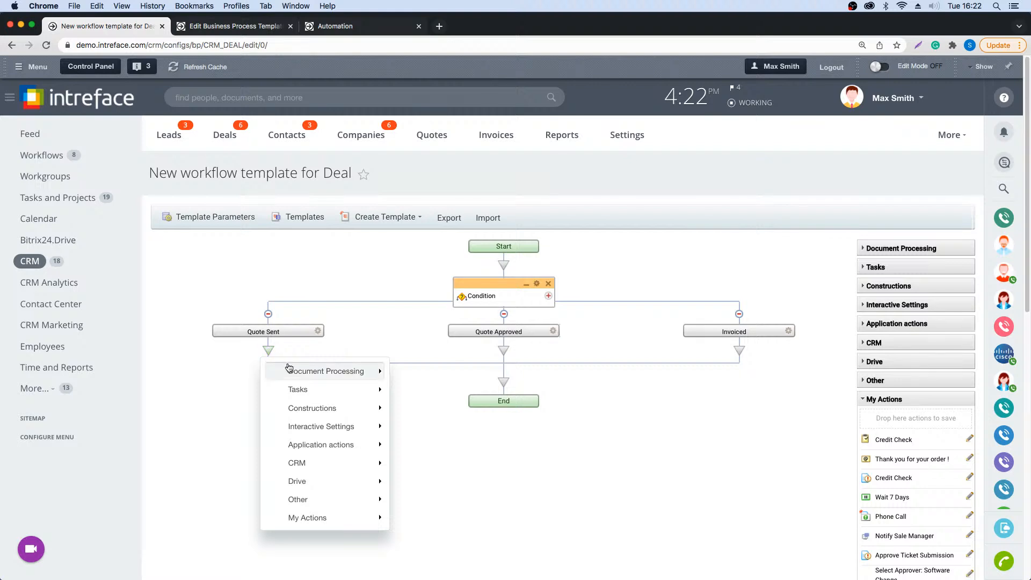
mouse_move(346, 519)
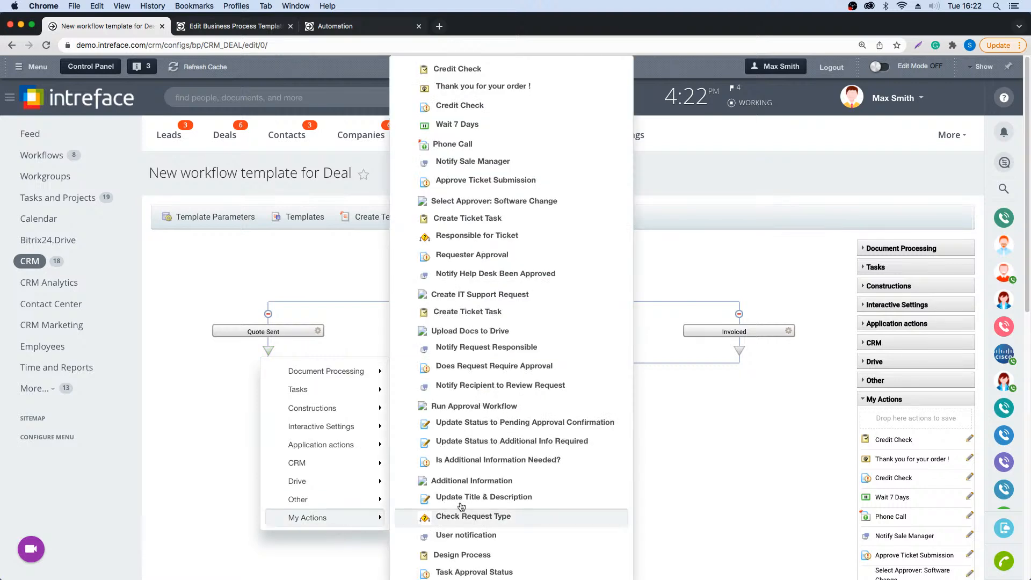
left_click(498, 129)
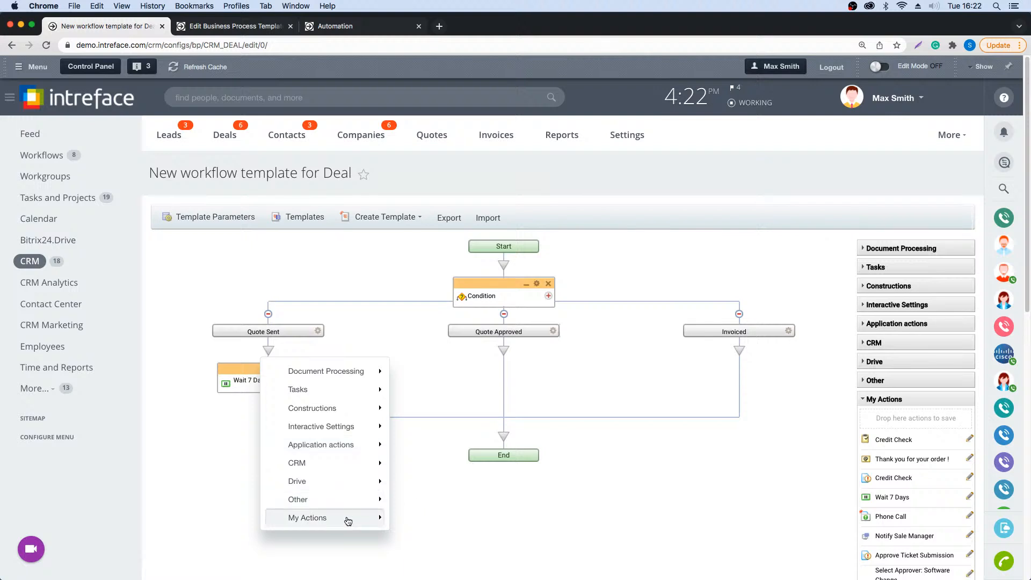
mouse_move(347, 518)
left_click(469, 143)
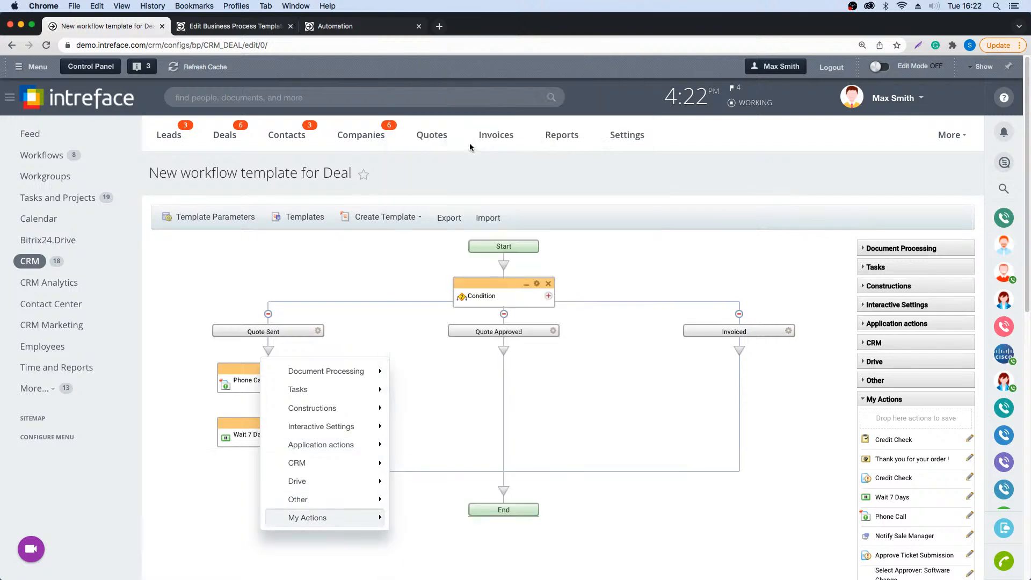
left_click(447, 552)
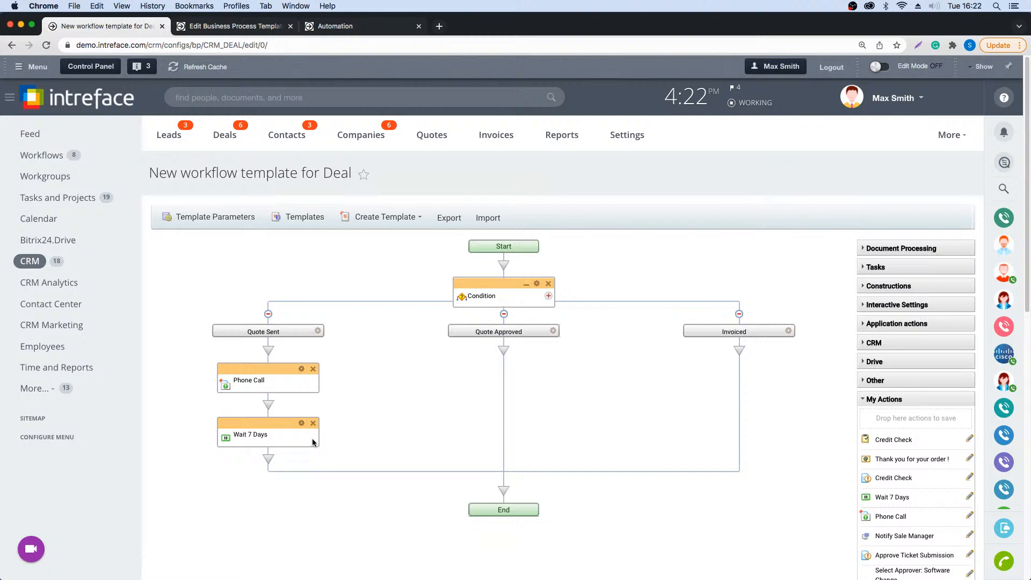
- Add the second saved Credit Check action, the one with Yes and No paths, to the Quote Approved branch
scroll(790, 398, "down", 1)
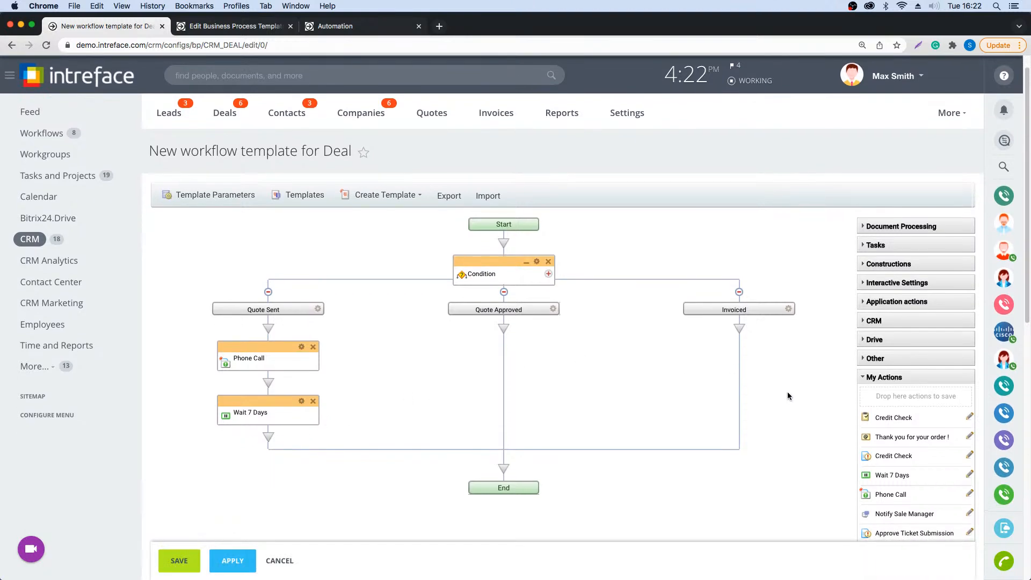
left_click_drag(895, 456, 504, 333)
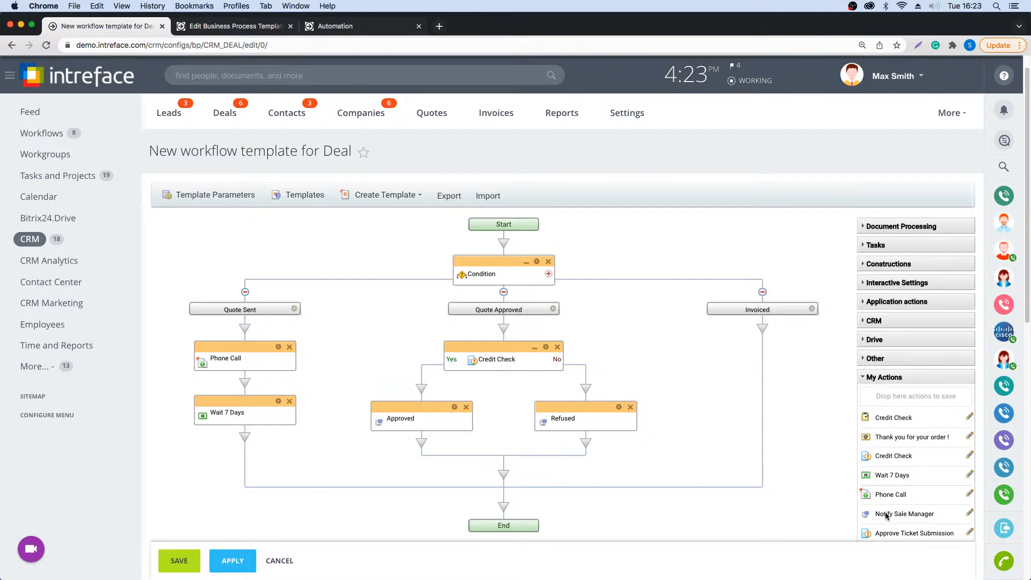
- Add the saved Notify Sale Manager action to the Invoiced branch, followed by "Thank you for your order !"
mouse_move(886, 514)
left_mouse_down()
mouse_move(848, 269)
mouse_move(765, 329)
left_mouse_up()
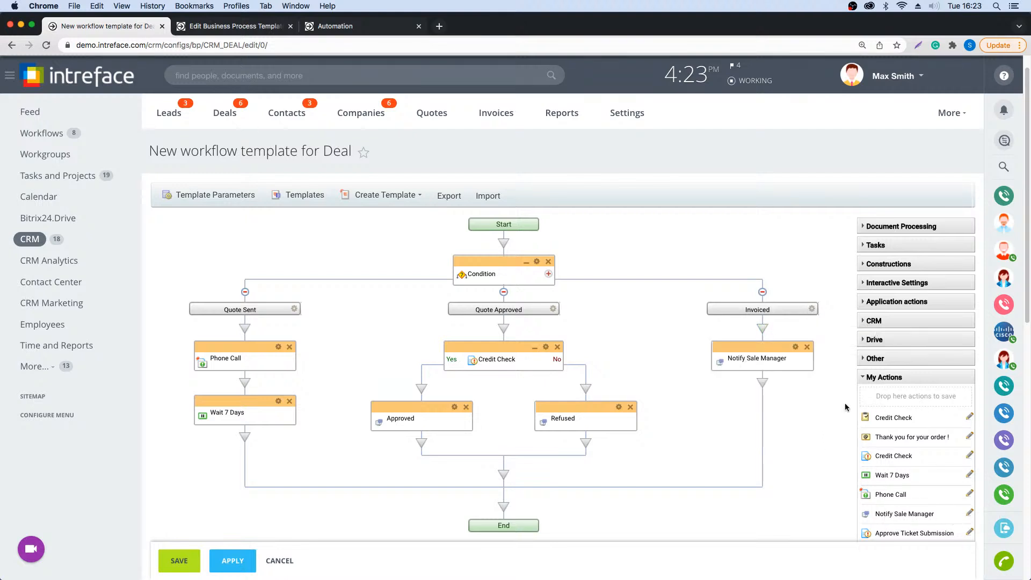
scroll(940, 504, "down", 1)
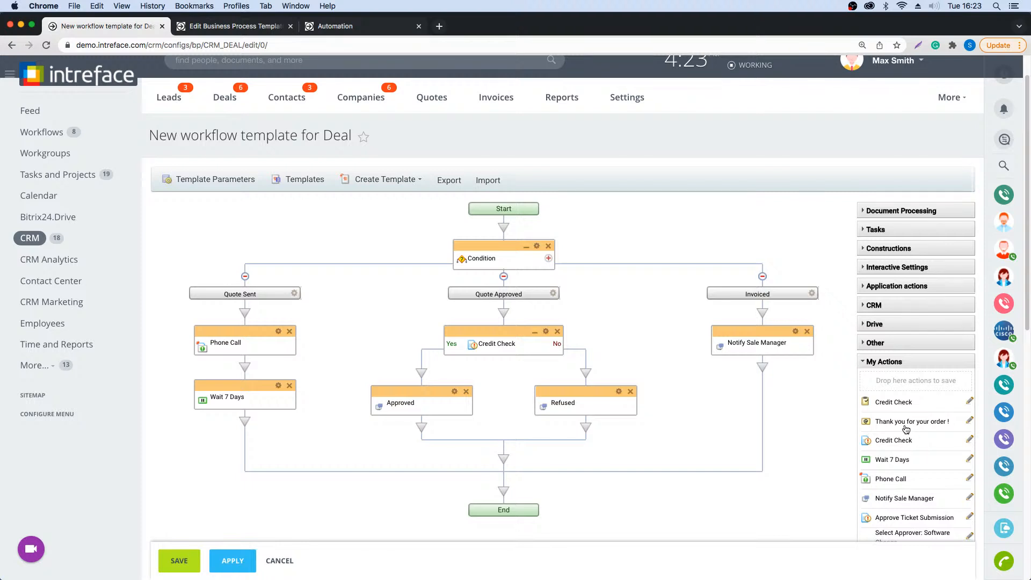
left_click_drag(908, 421, 764, 371)
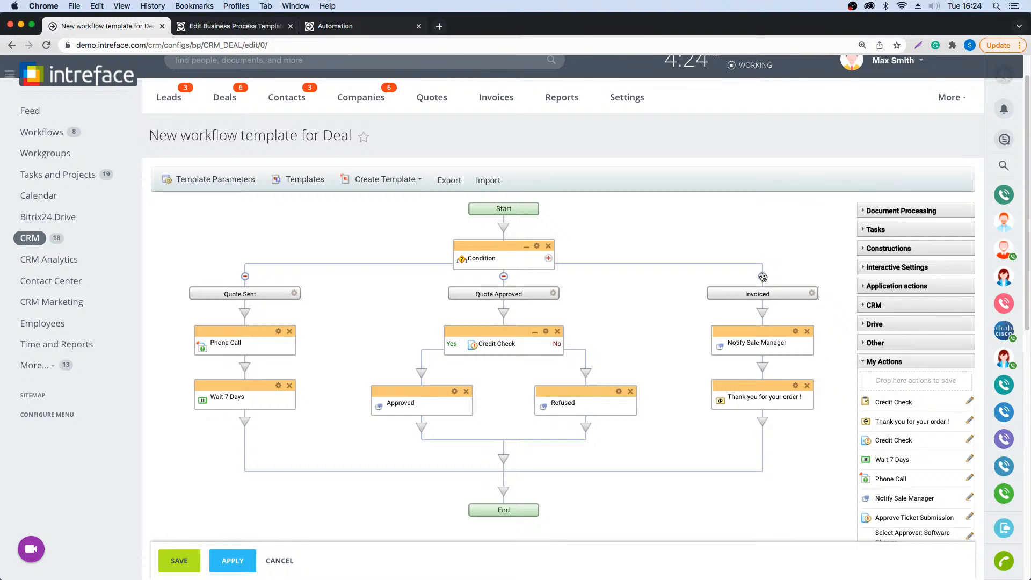
- Leave the workflow template without saving and open the automation rules for the Inventory pipeline's deals
left_click(223, 100)
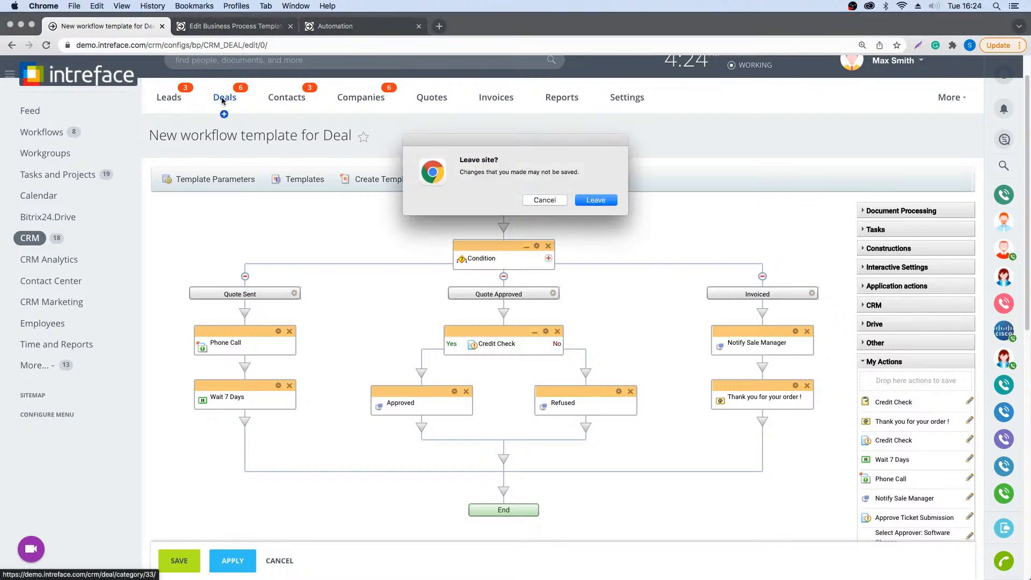
left_click(604, 201)
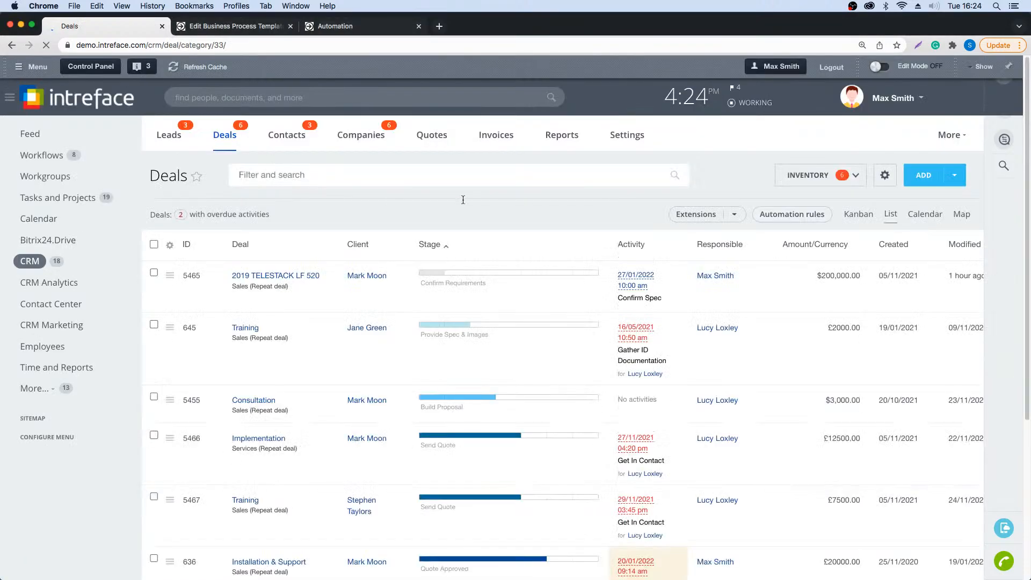
left_click(780, 214)
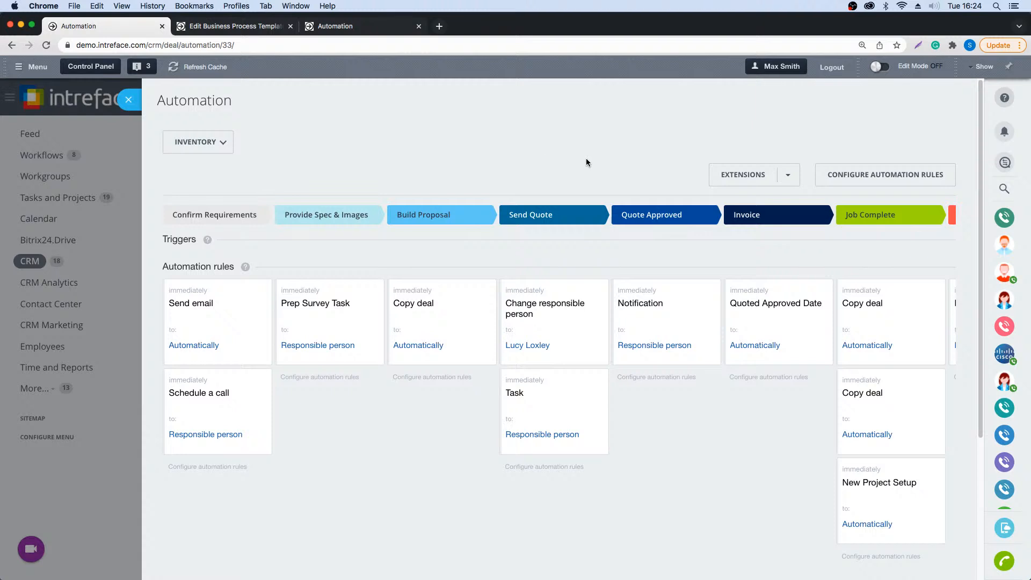
- Look at the automation rules of the Spare Parts pipeline and return to those of the Inventory pipeline
left_click(219, 144)
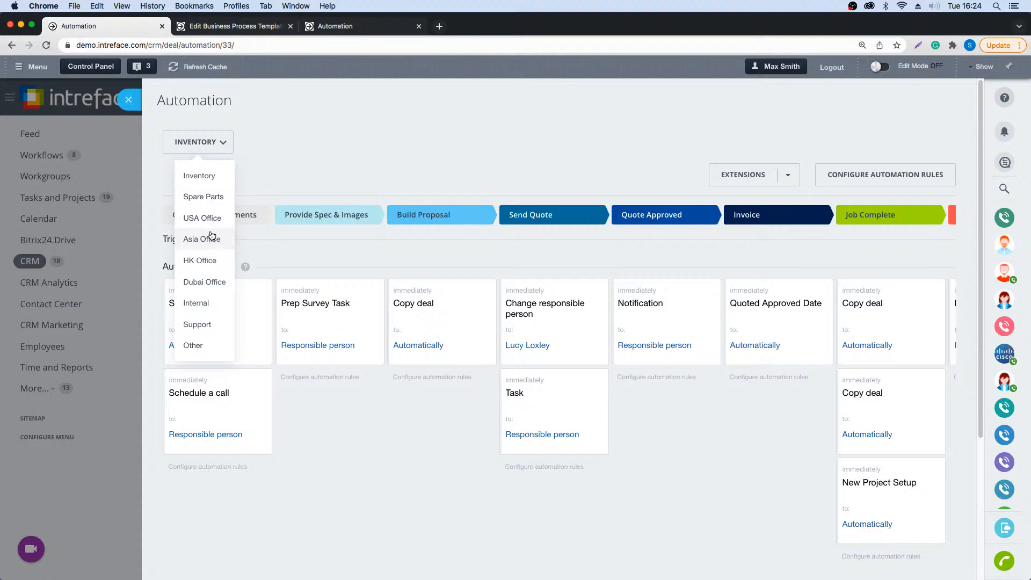
left_click(296, 185)
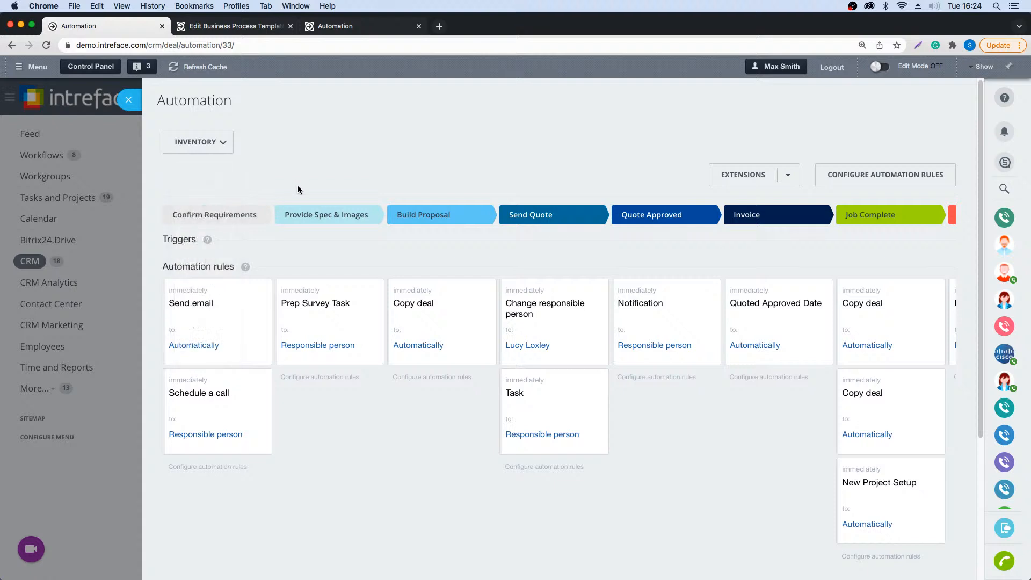
left_click(220, 143)
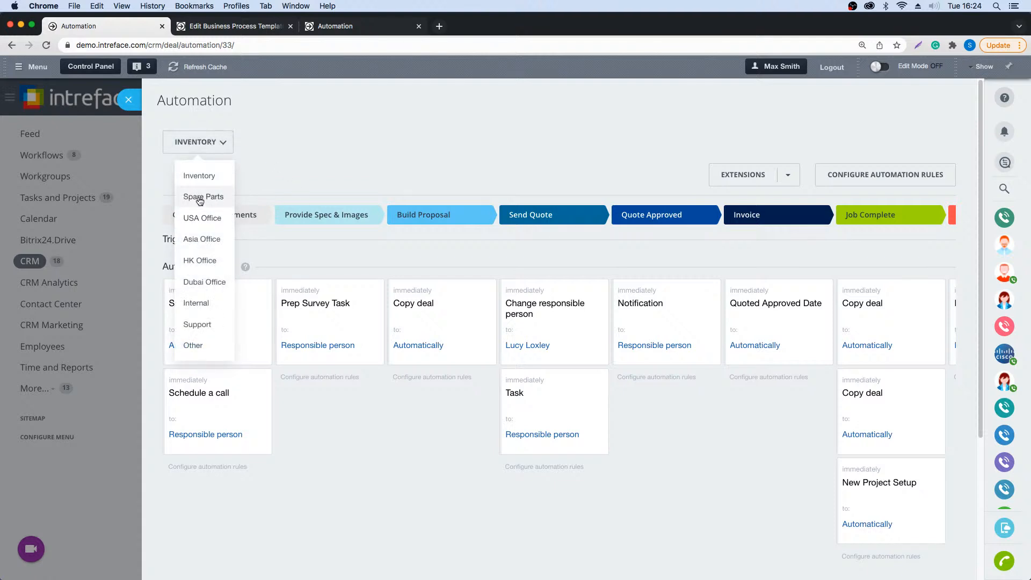
left_click(200, 197)
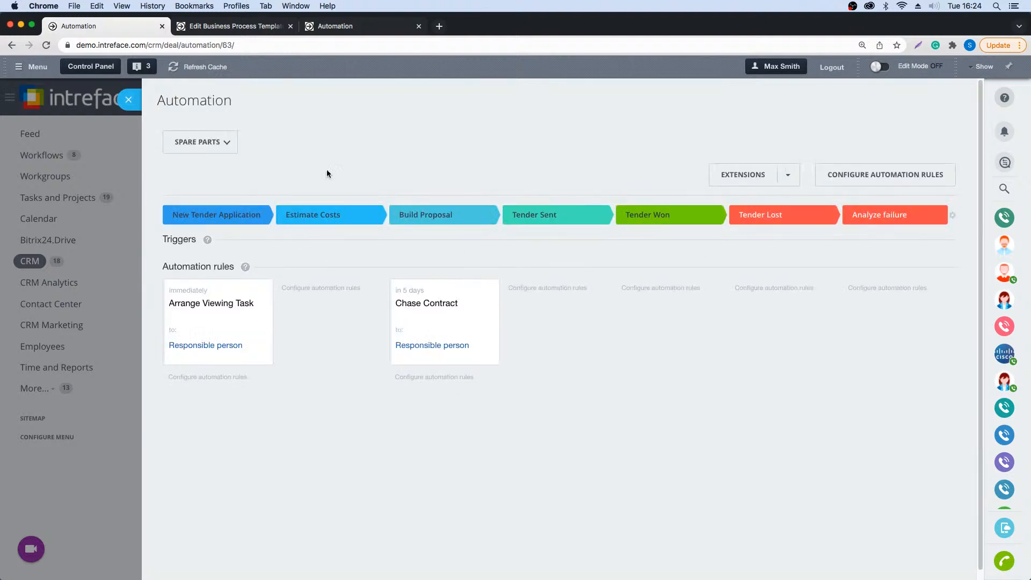
left_click(208, 143)
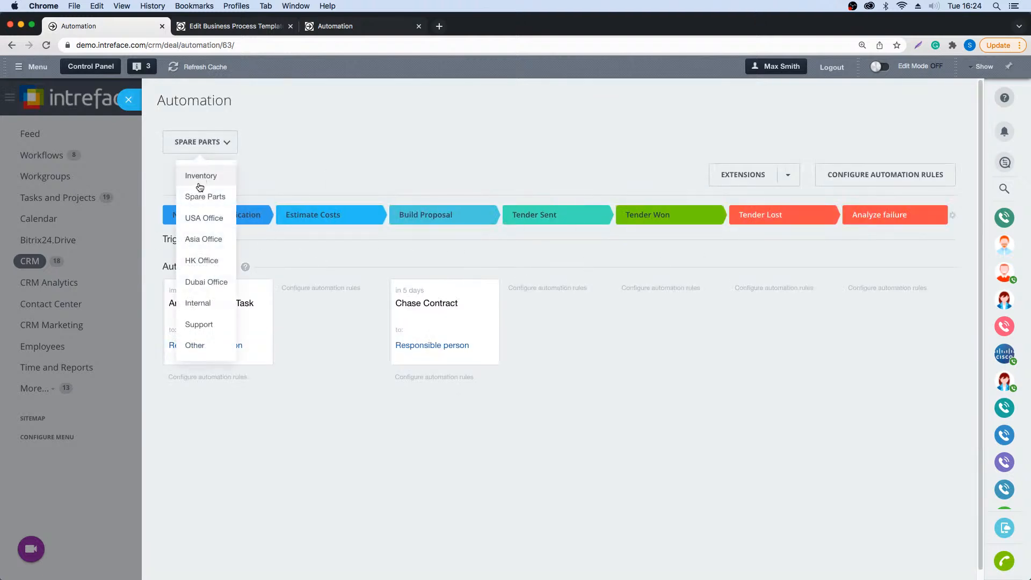
left_click(199, 174)
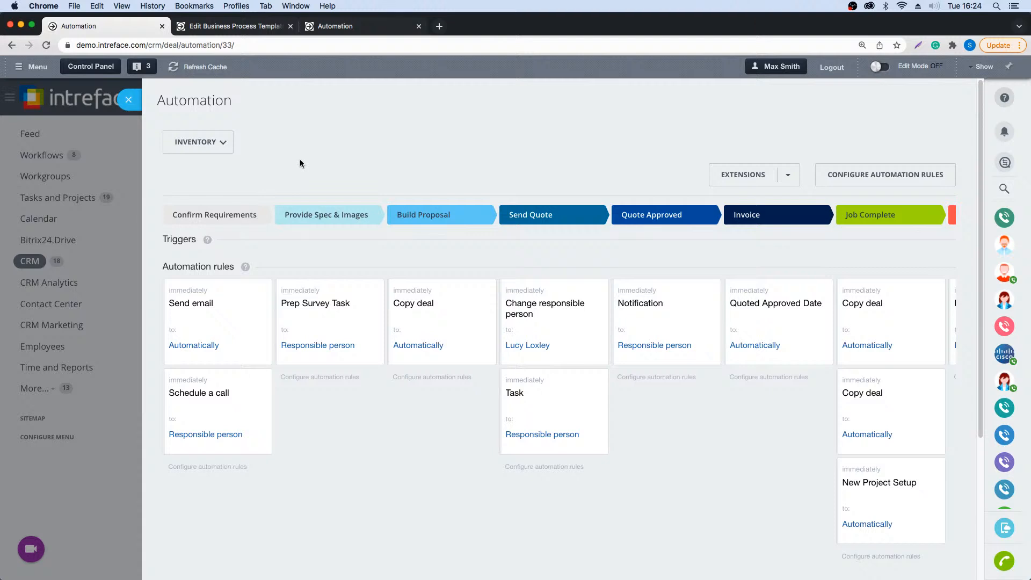
- Open the Inventory automation rules for configuration and examine the Send email and Prep Survey Task settings without saving
left_click(889, 174)
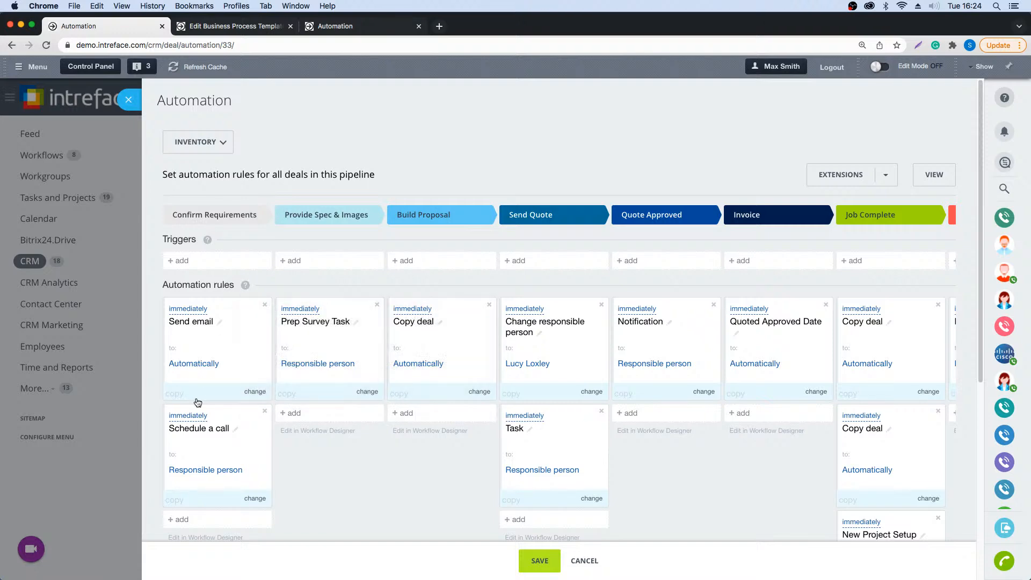
left_click(188, 314)
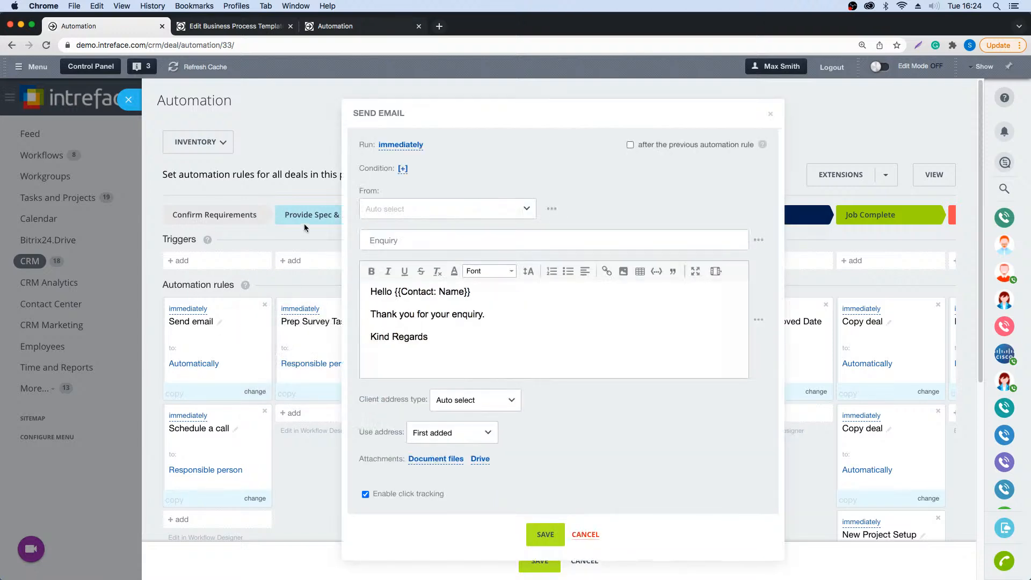
left_click(585, 535)
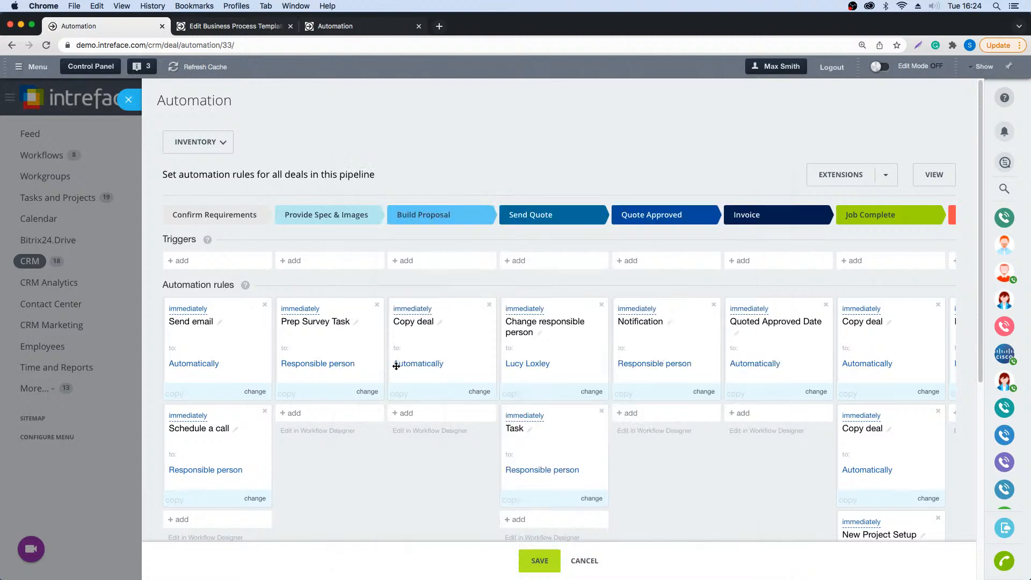
left_click(298, 312)
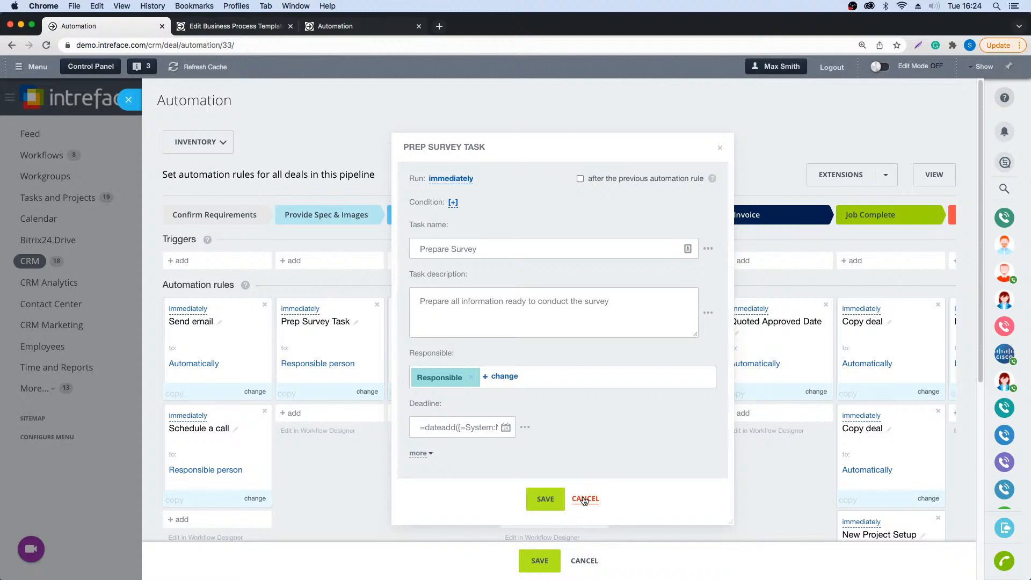
left_click_drag(584, 499, 420, 429)
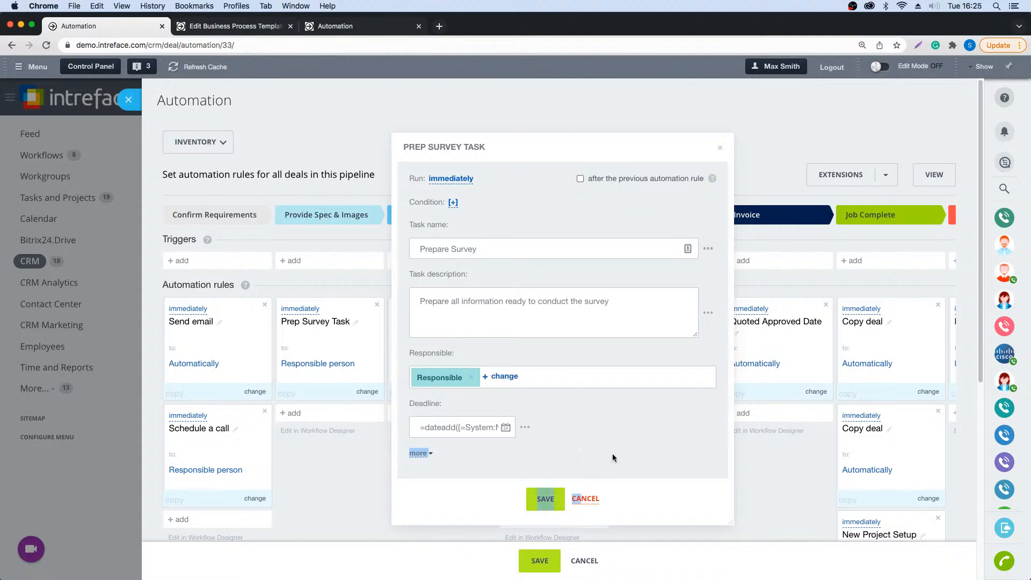
left_click(590, 500)
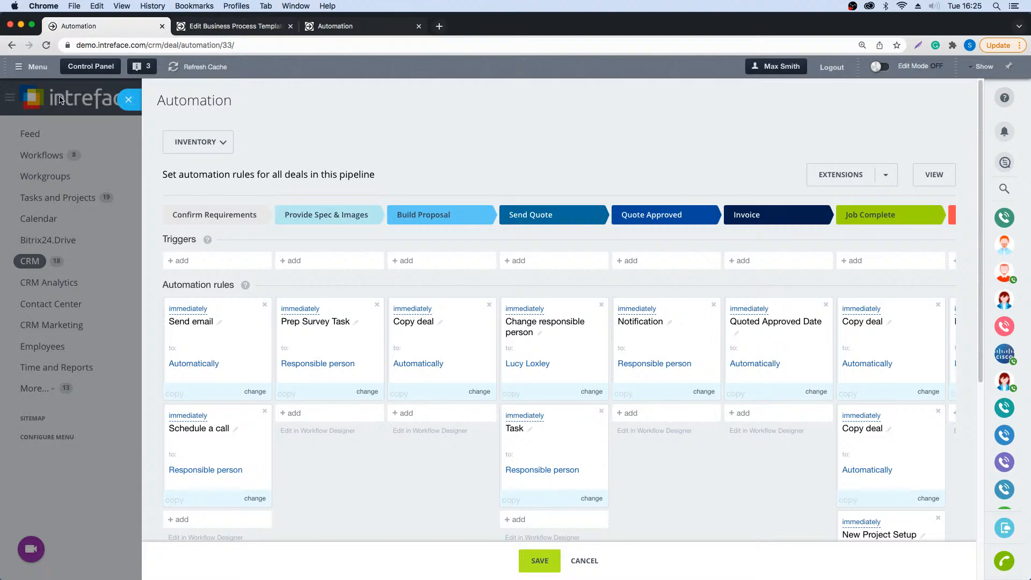
left_click(129, 102)
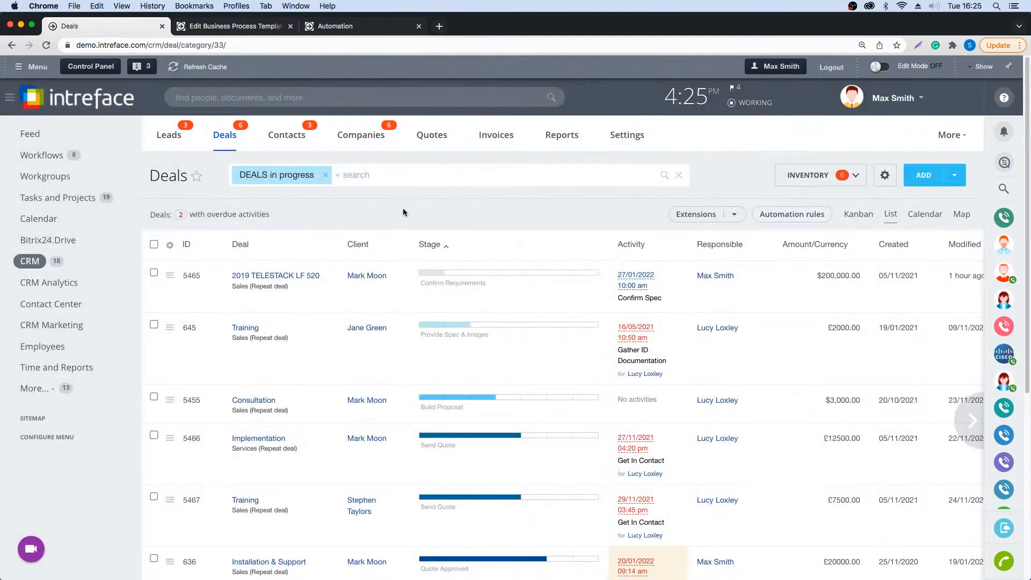
left_click(246, 328)
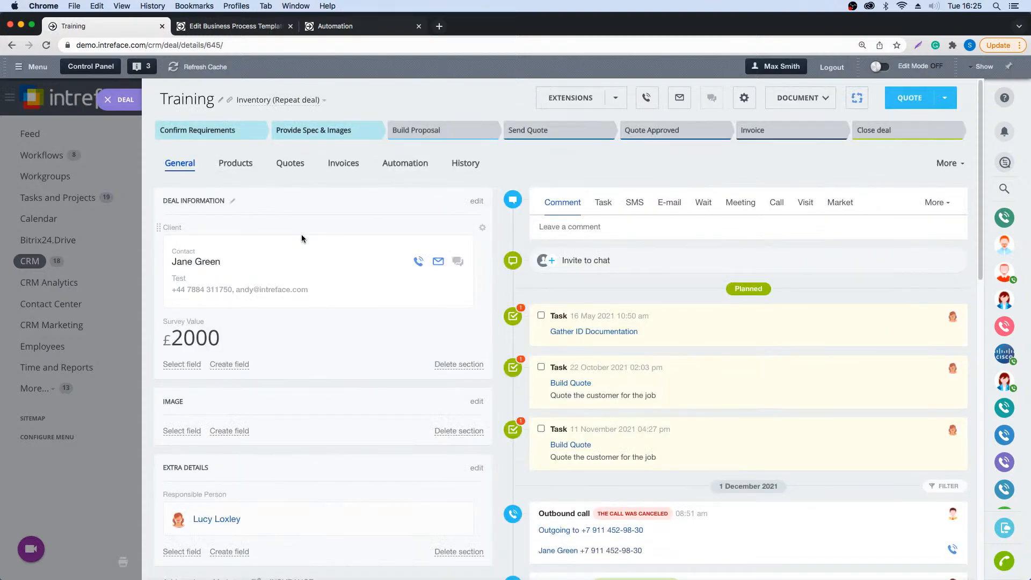
left_click(446, 133)
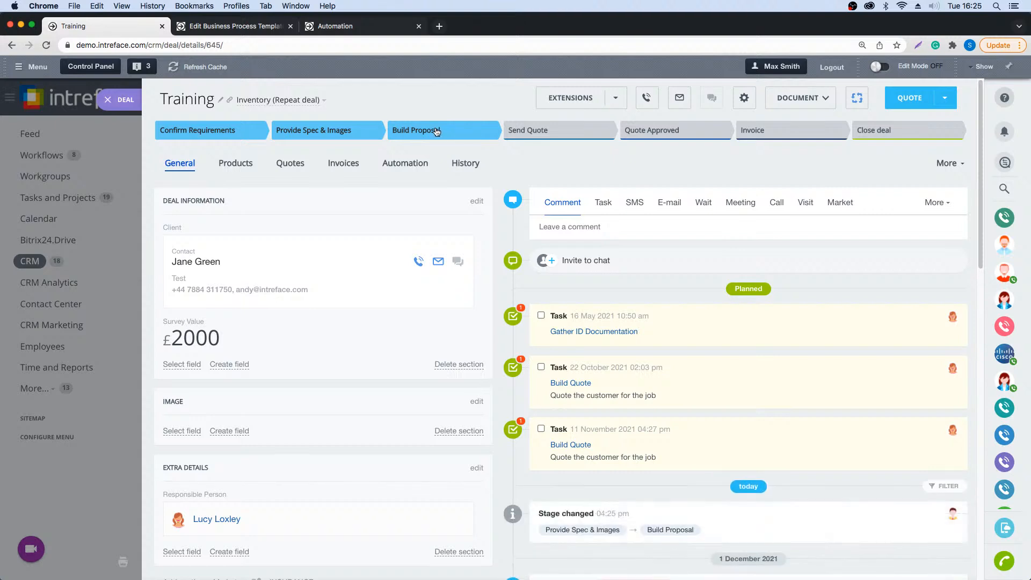
left_click(544, 139)
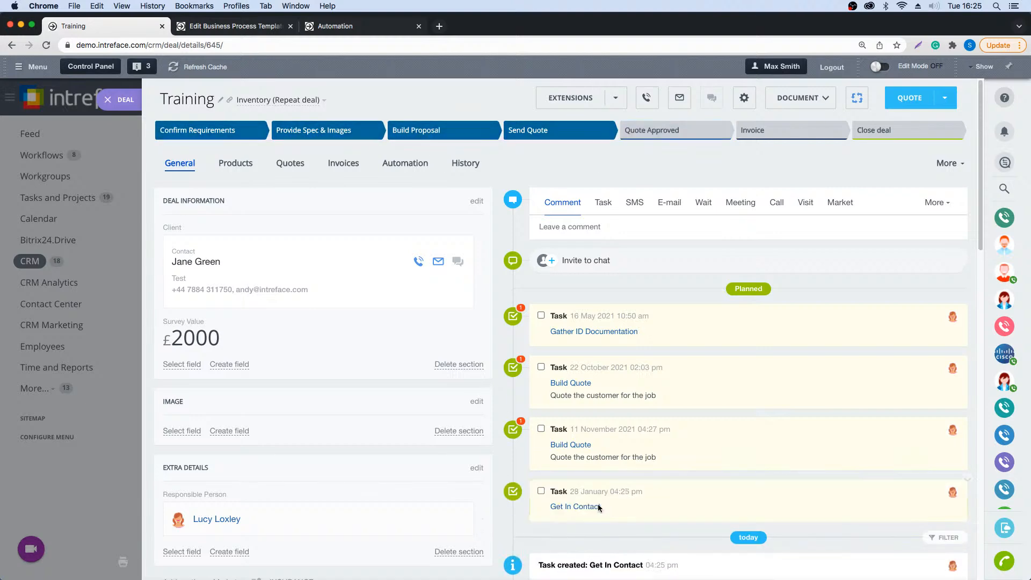
- Start the time tracker on the deal's Get In Contact task, return through its linked Training deal and close the deal
left_click(573, 508)
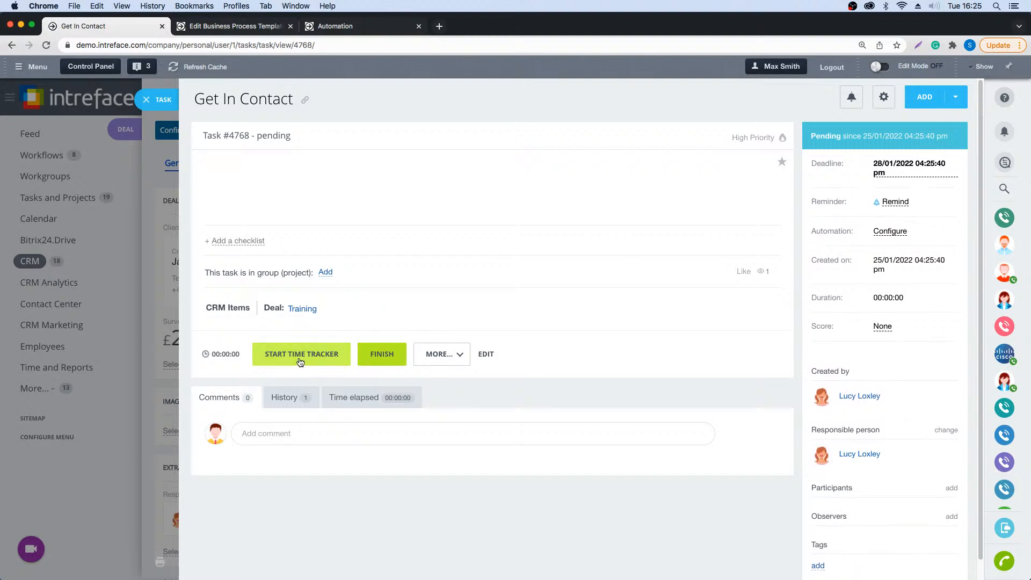
left_click(382, 355)
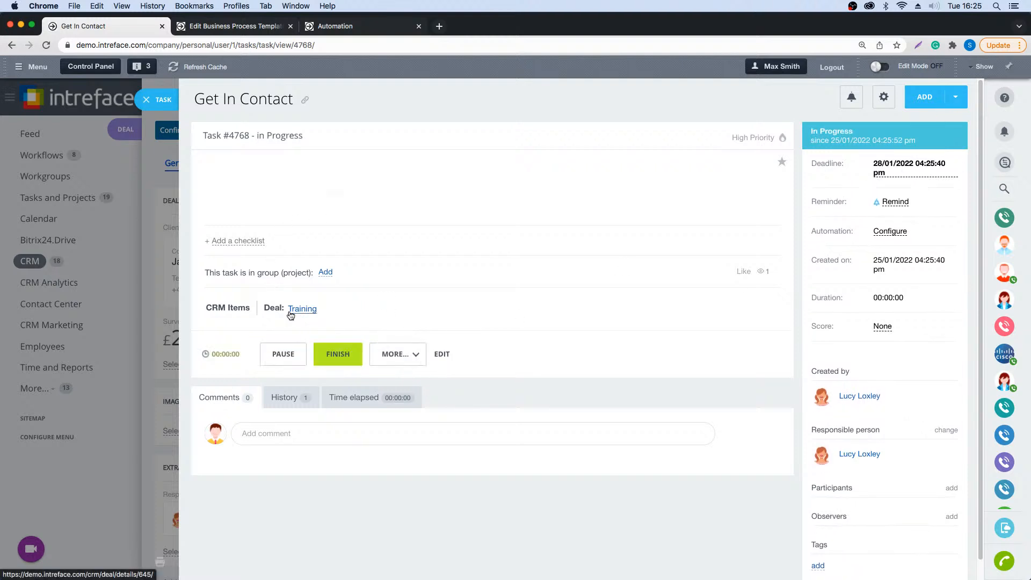
mouse_move(291, 315)
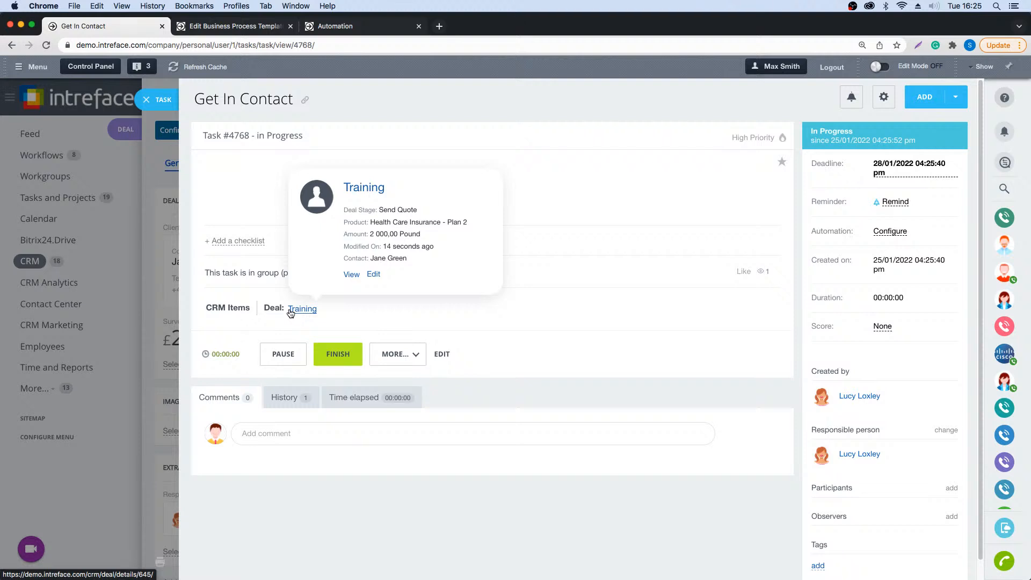
left_click(291, 310)
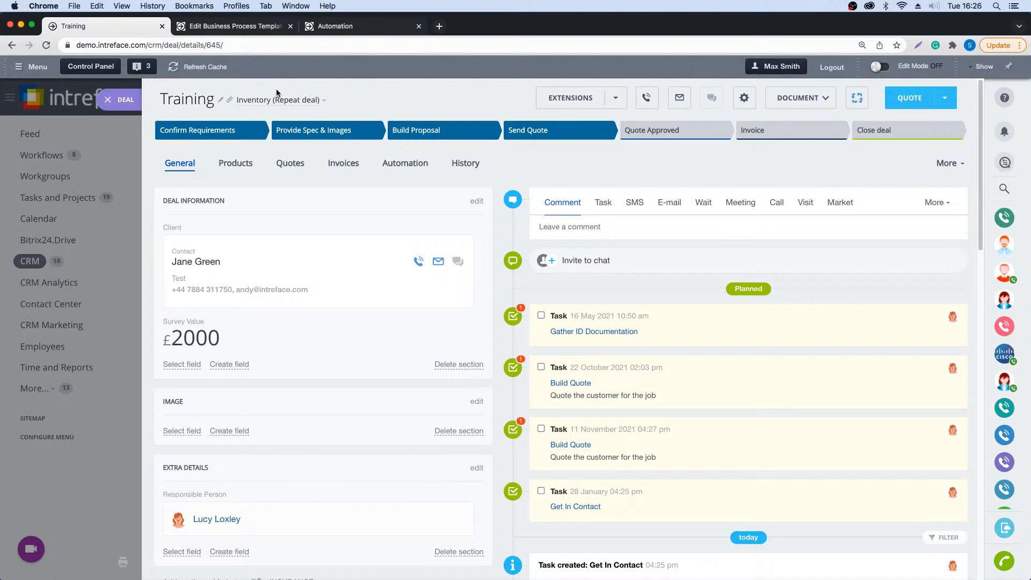
left_click(108, 99)
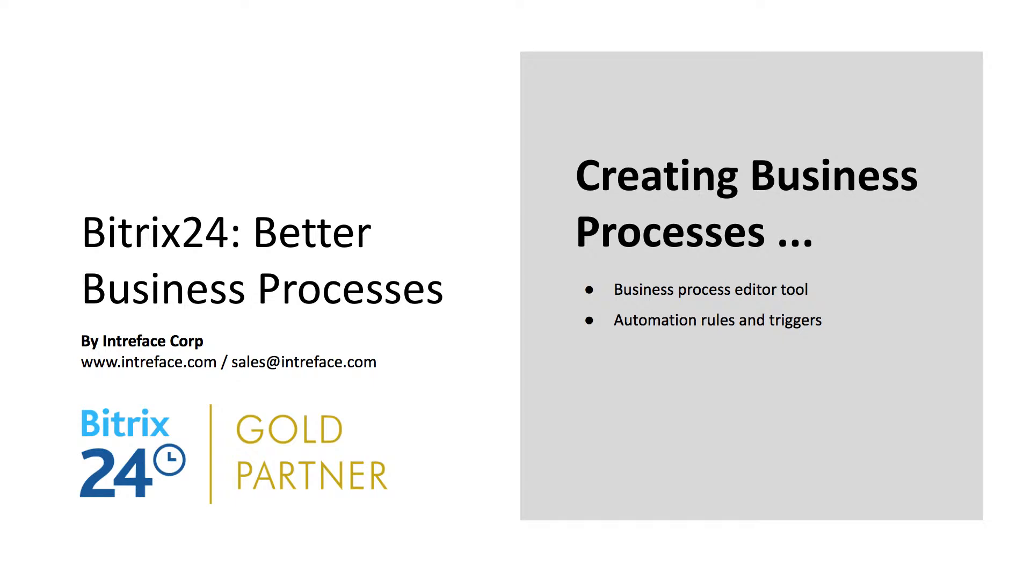
left_click(404, 208)
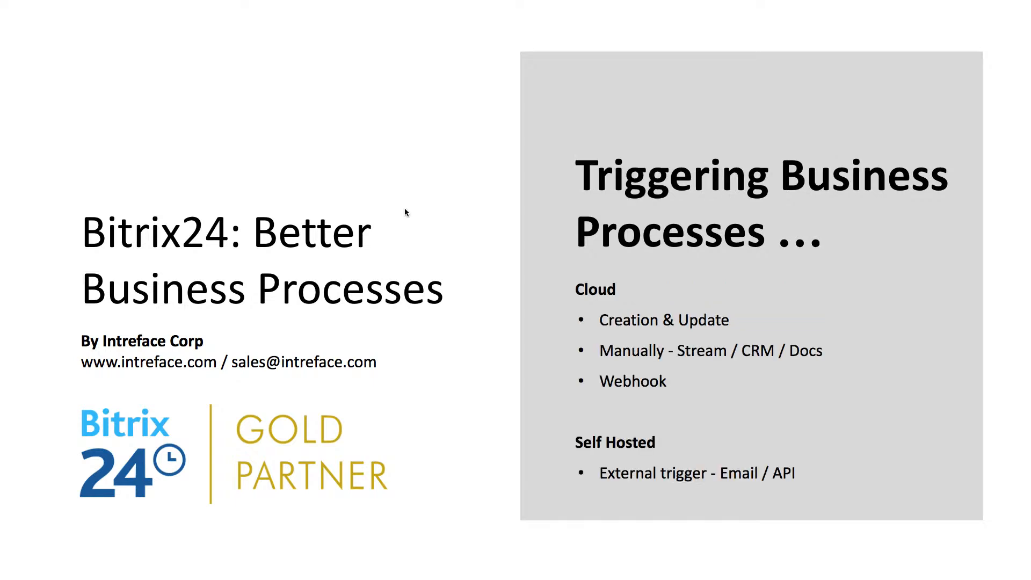
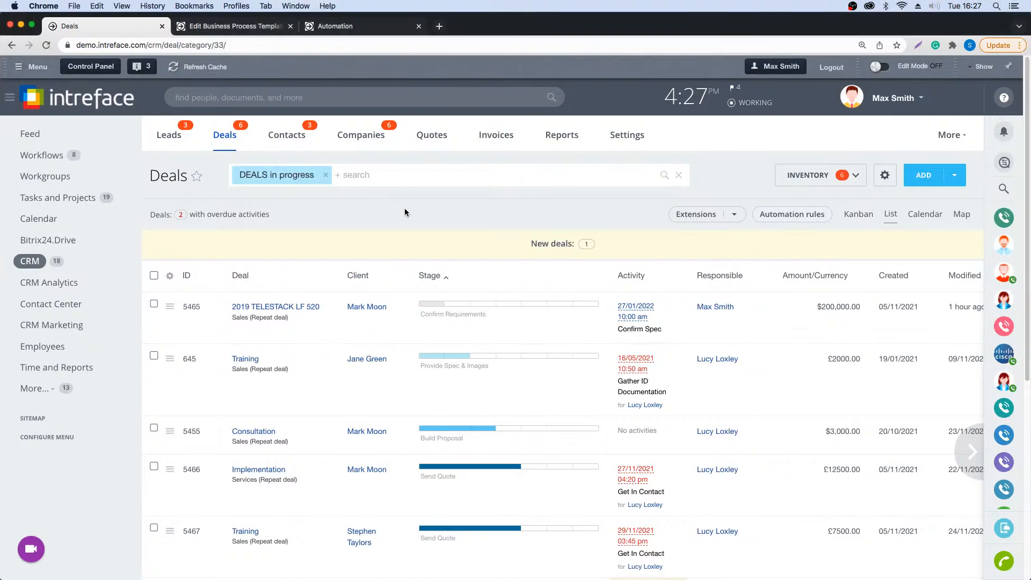
- Open the Training deal with ID 645, check its option for running a workflow manually, and close the deal
left_click(245, 359)
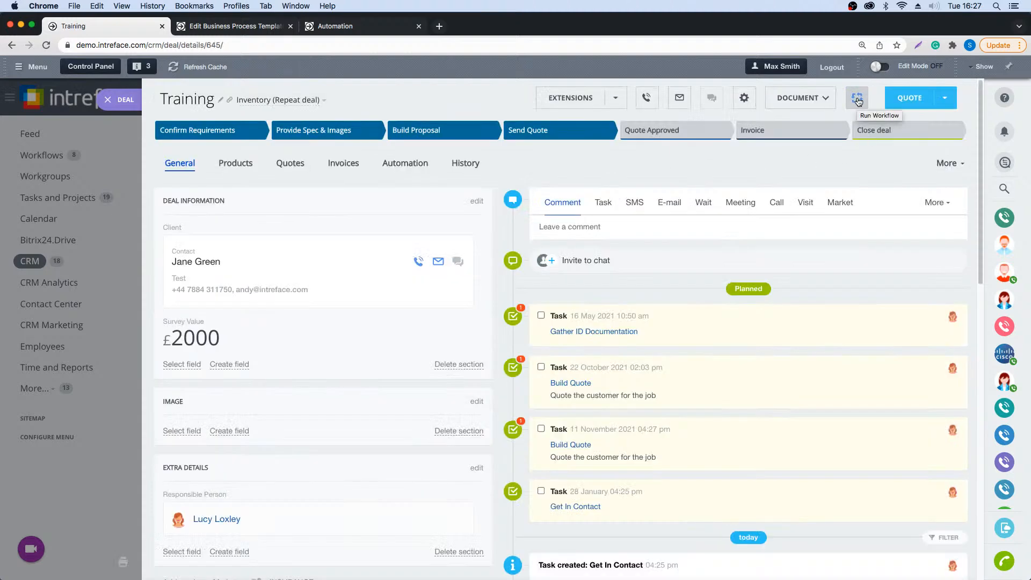
left_click(858, 100)
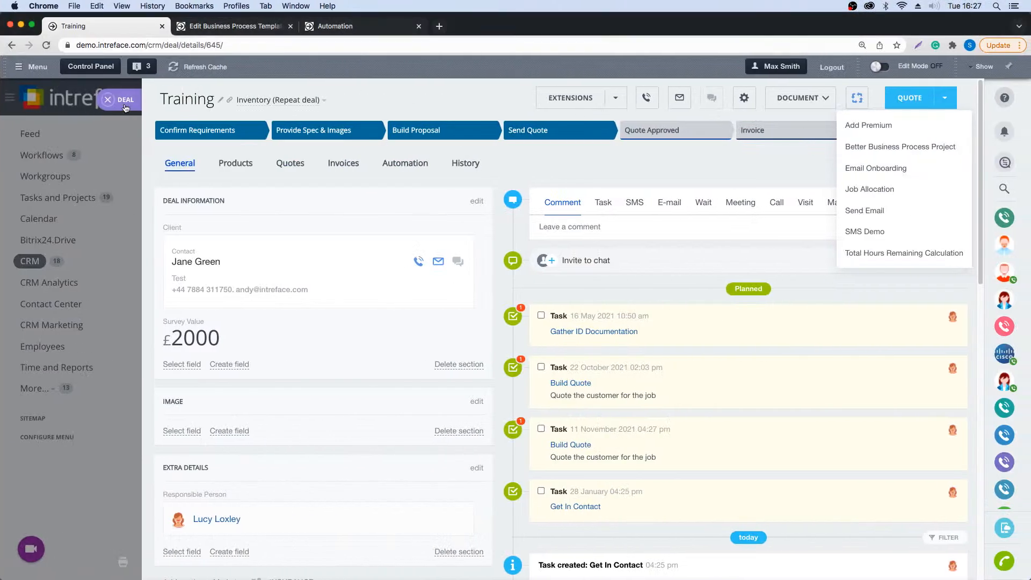
left_click(124, 105)
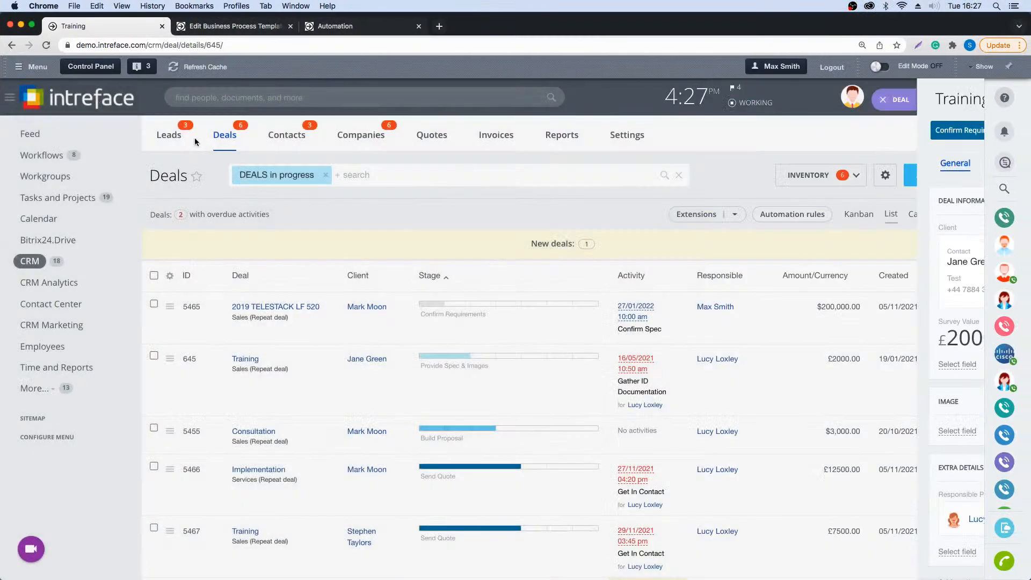
- Go to the Feed and open the Request Leave Form workflow from the workflows that can be started there
left_click(23, 132)
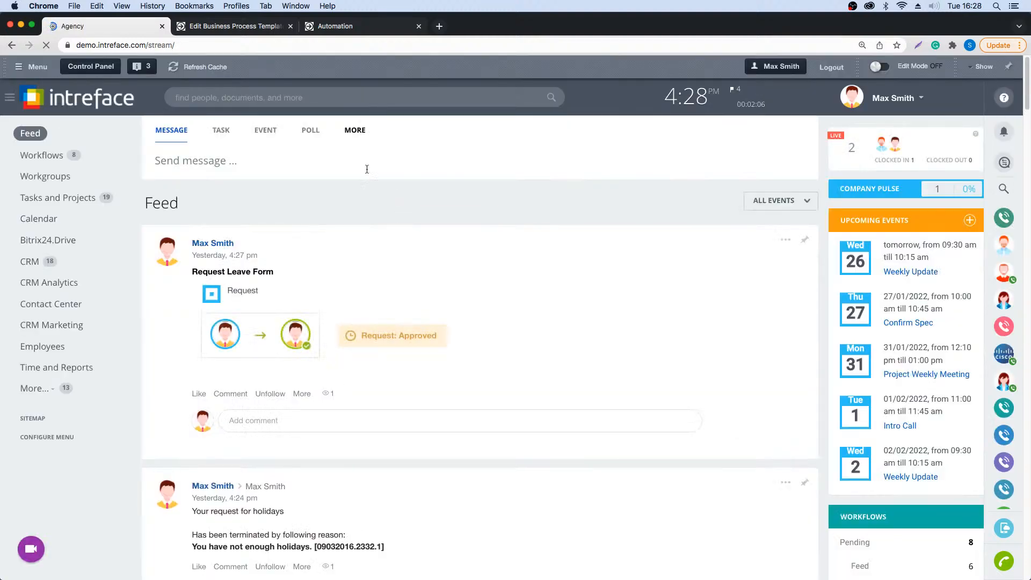
left_click(370, 131)
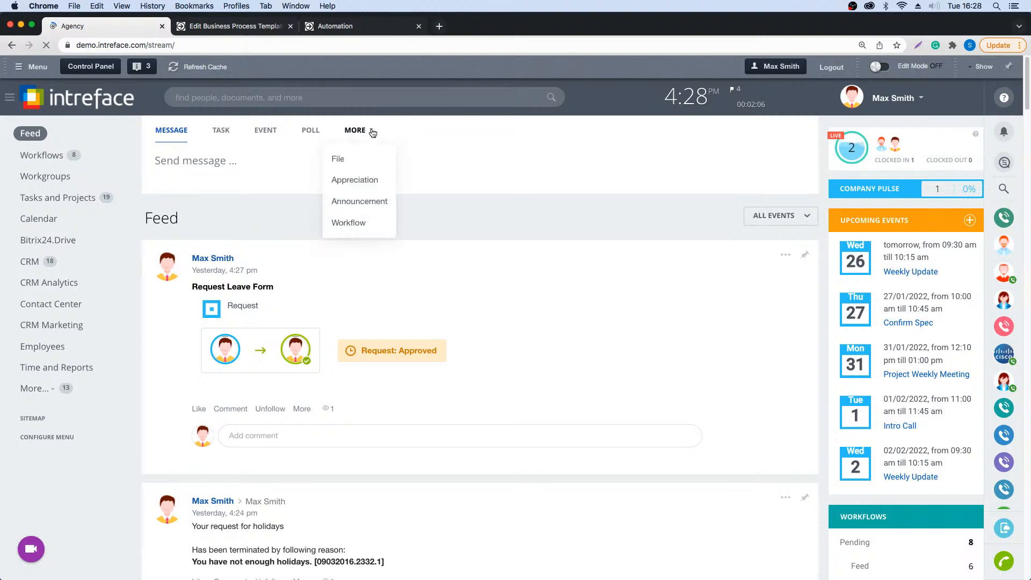
left_click(348, 224)
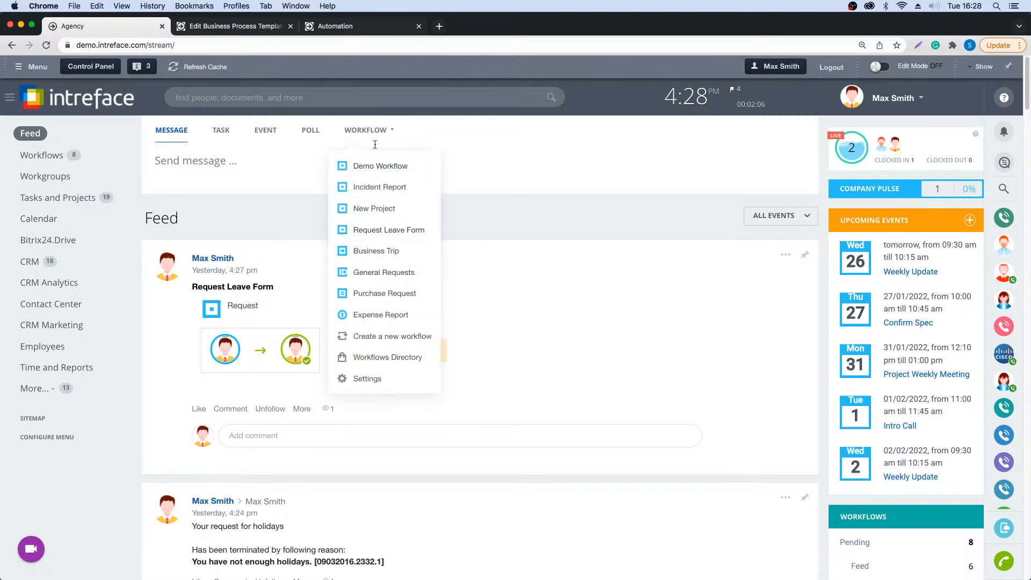
left_click(386, 230)
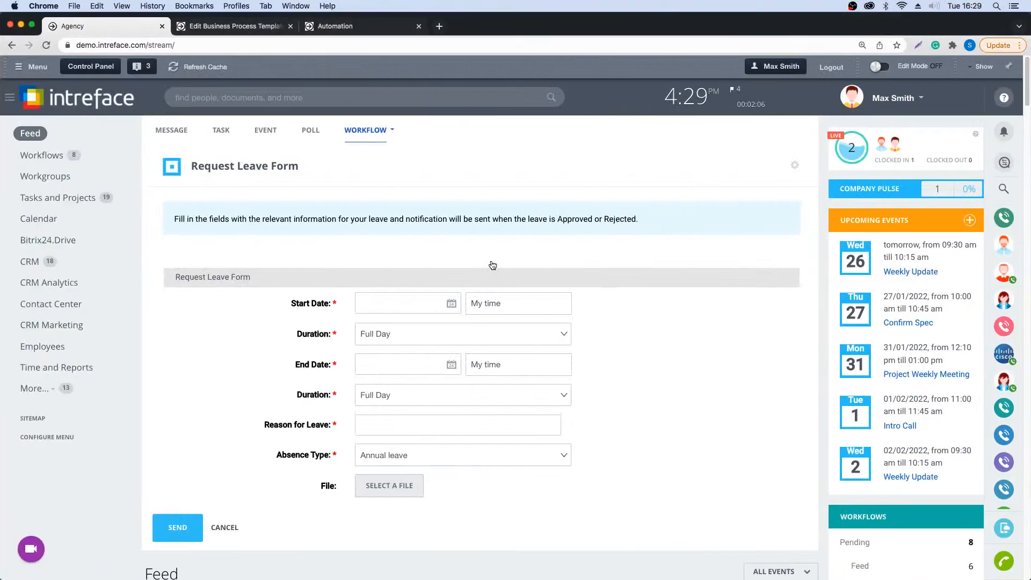
- Go to the administration Control Panel and look through its Settings section, collapsing the Manage users group
left_click(77, 68)
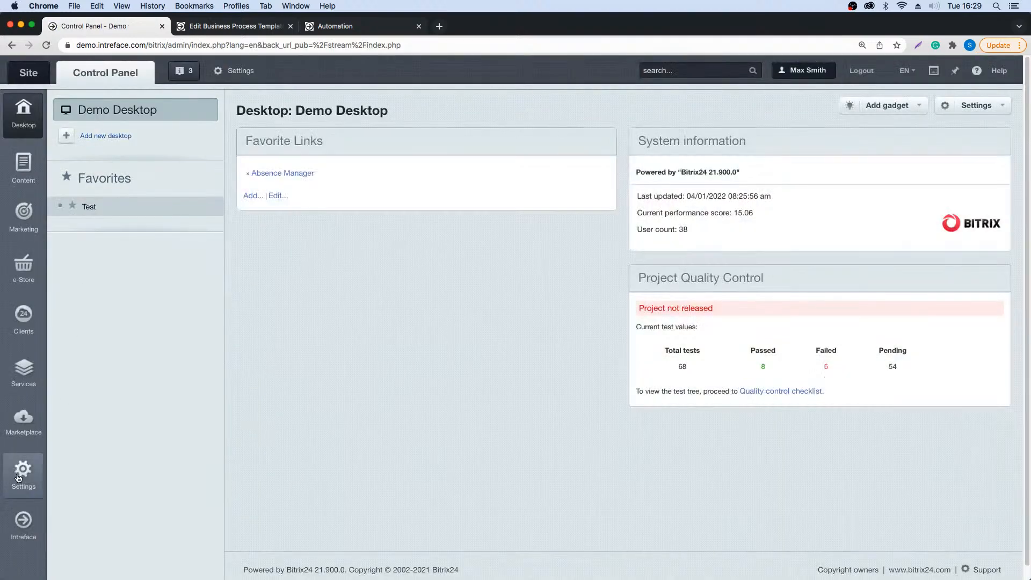
mouse_move(25, 482)
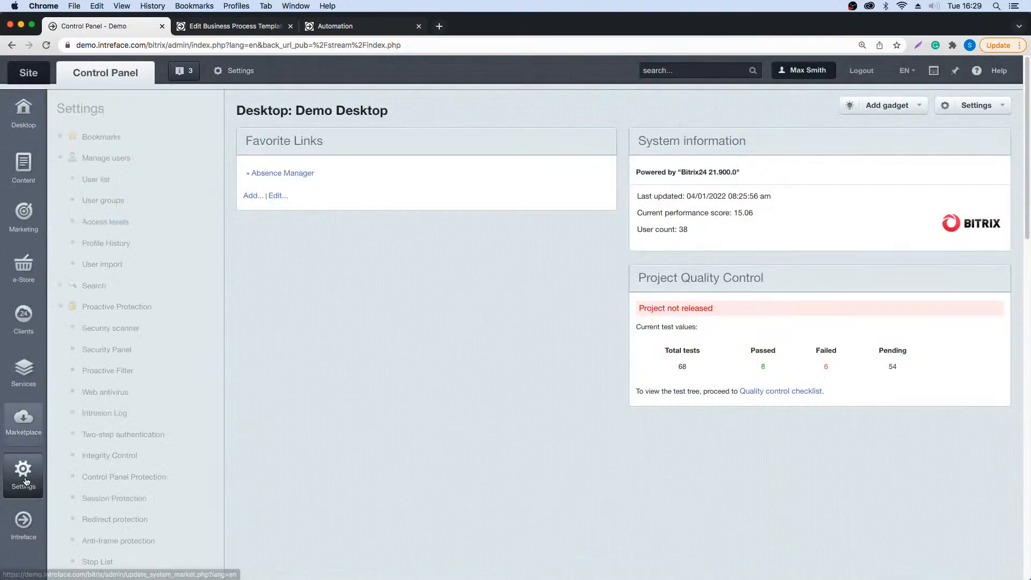
left_click(60, 306)
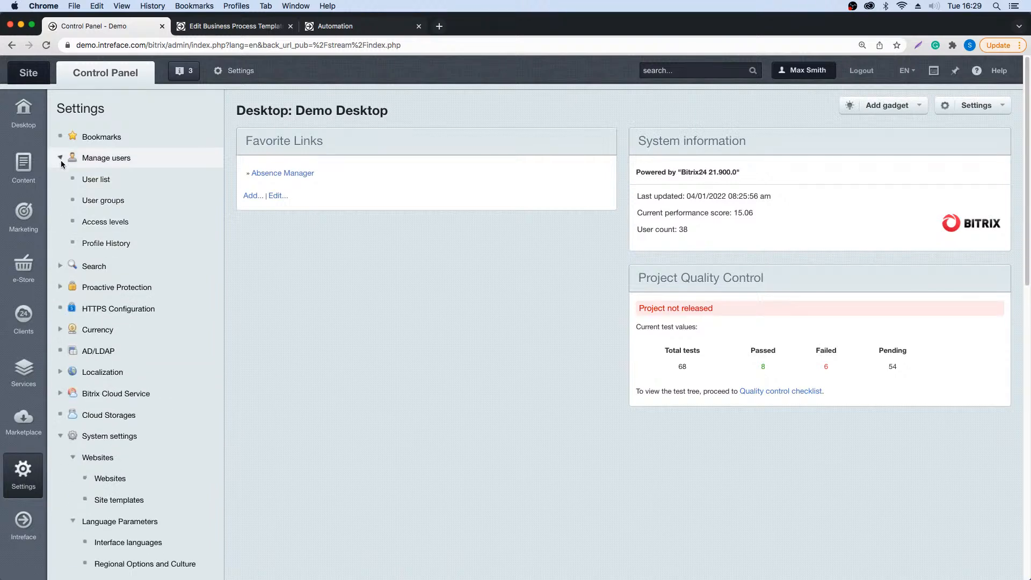
left_click(61, 159)
scroll(106, 423, "down", 10)
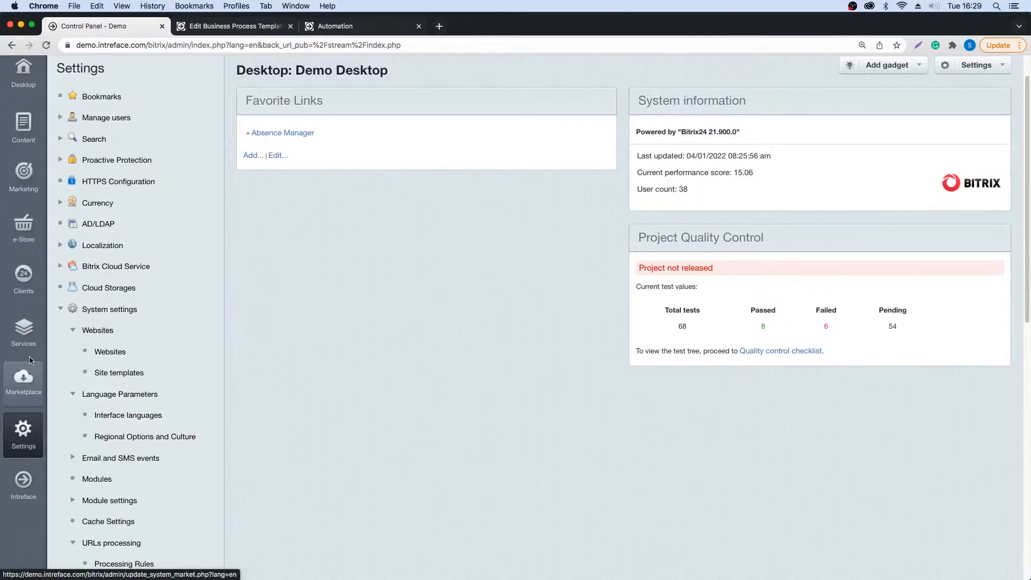
- Open the Mail rules in the Services section and display the rule types available for a new rule
mouse_move(27, 349)
scroll(97, 416, "down", 3)
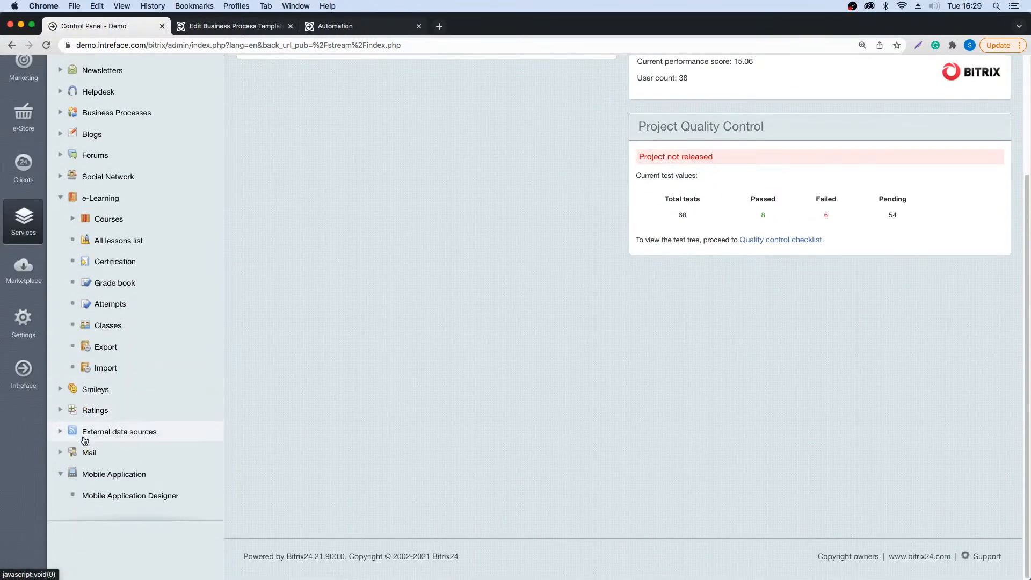
left_click(88, 453)
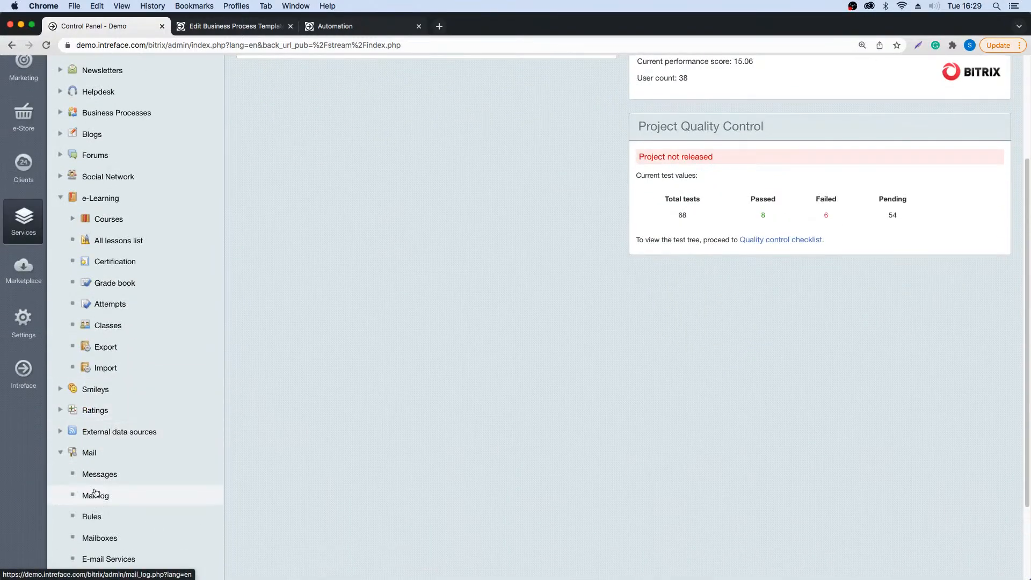
scroll(96, 468, "down", 1)
left_click(88, 496)
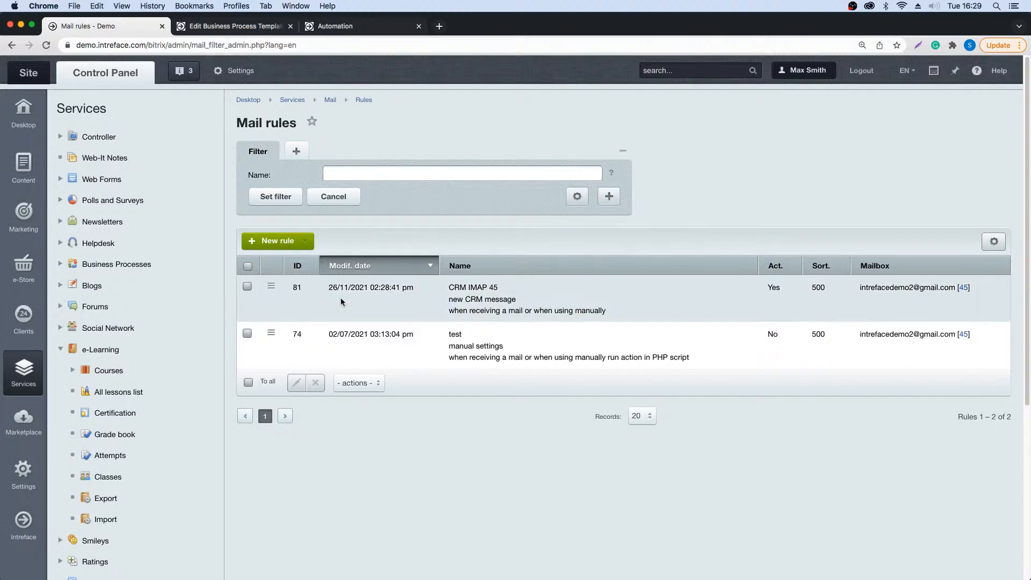
left_click(308, 243)
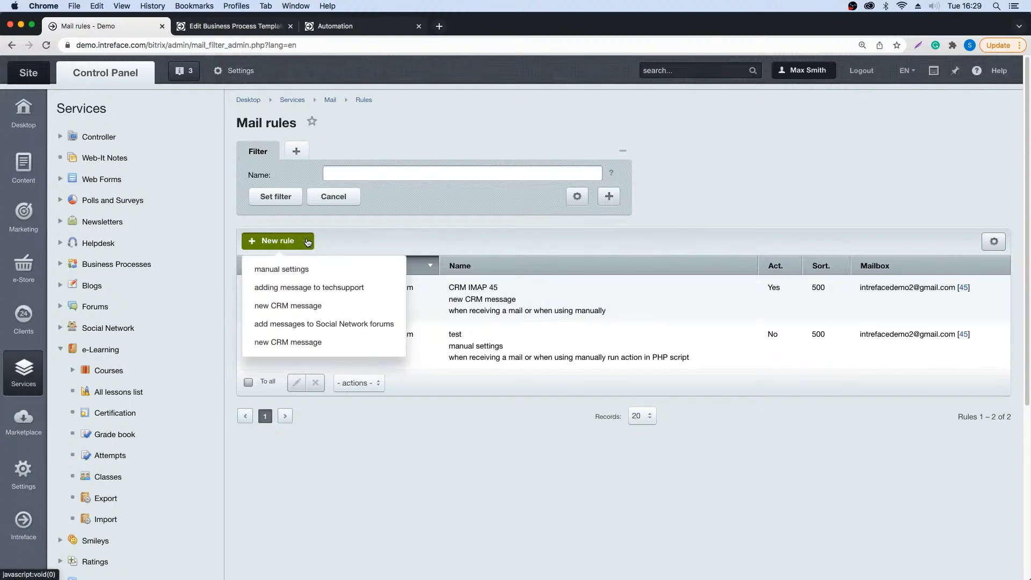
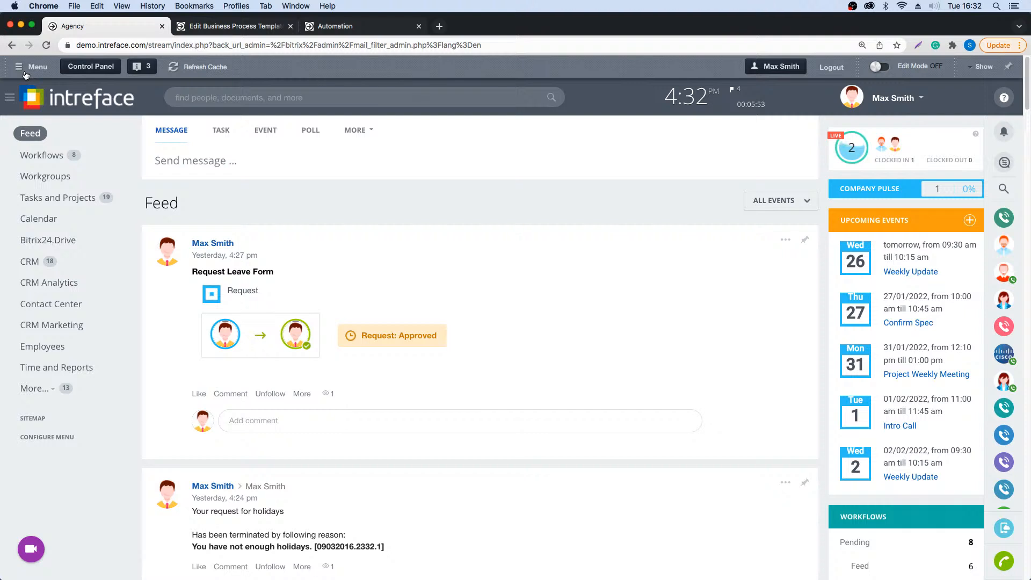
- Open the New Project workflow form from the workflows that can be started in the Feed
left_click(373, 133)
left_click(355, 223)
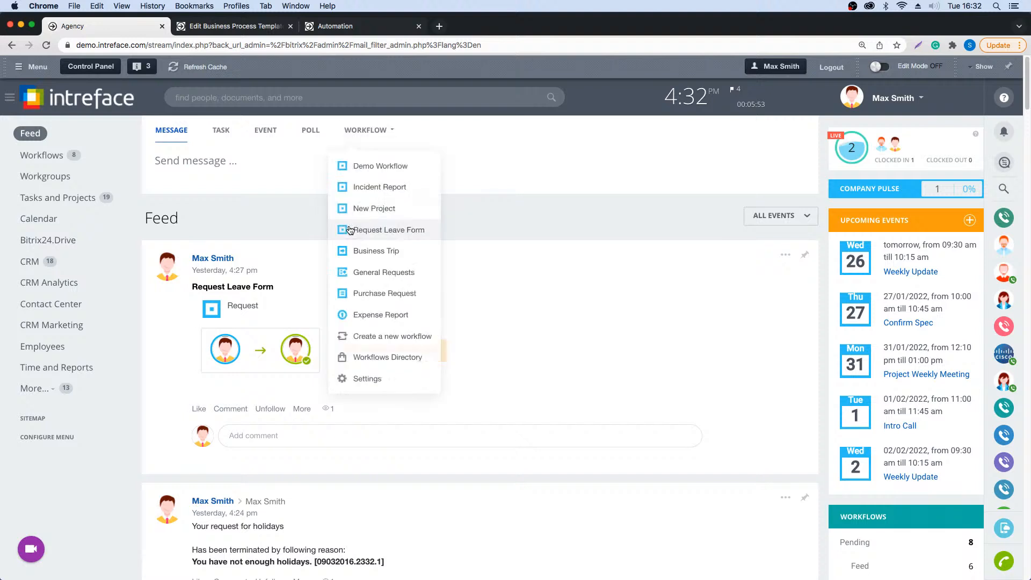
left_click(361, 209)
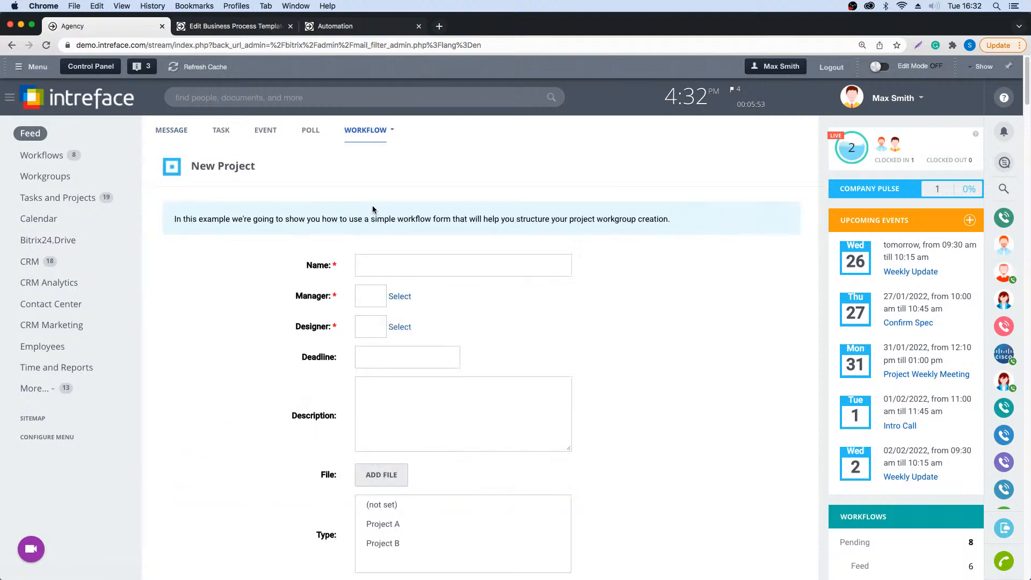
scroll(587, 327, "down", 2)
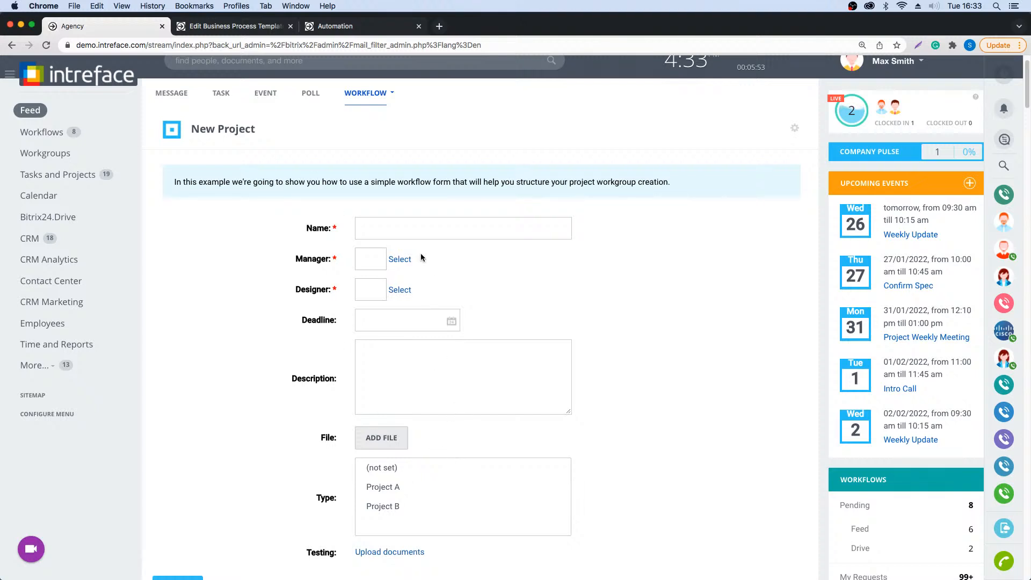
- Name the new project request "February Project"
left_click(380, 226)
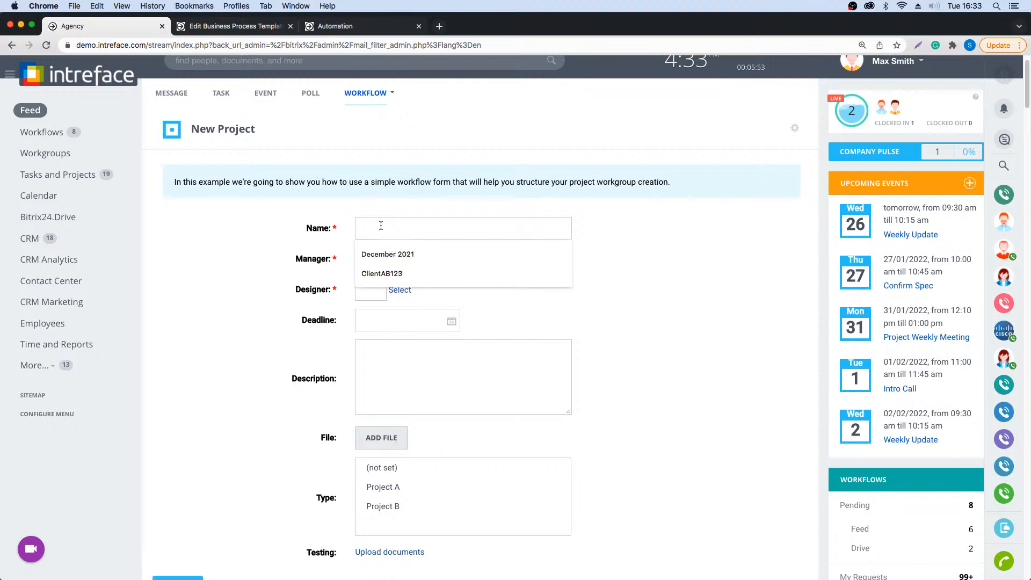
type("Febru")
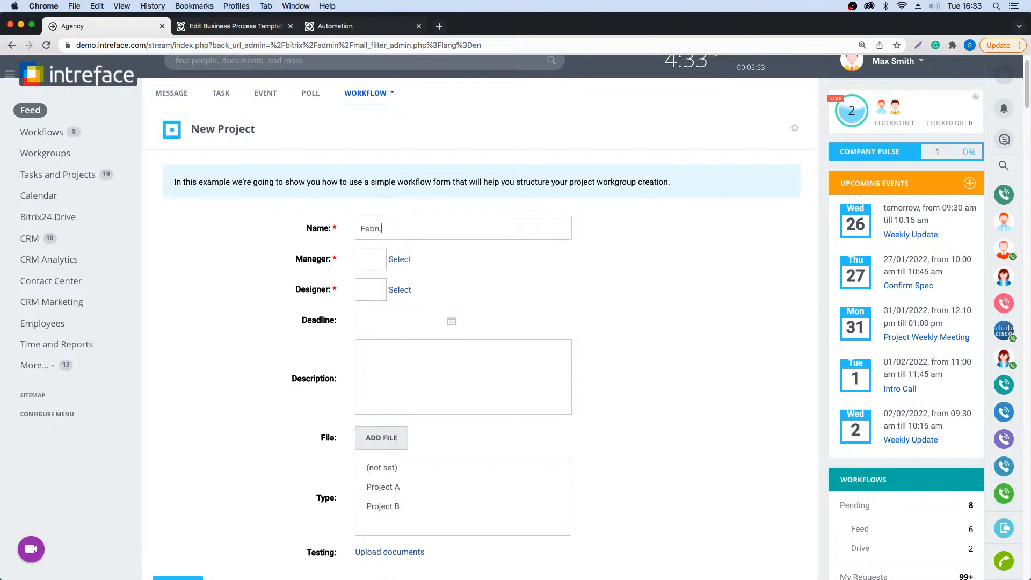
type("ary Project")
- Assign a manager and a different employee as designer, choosing both from the recent employees
left_click(405, 258)
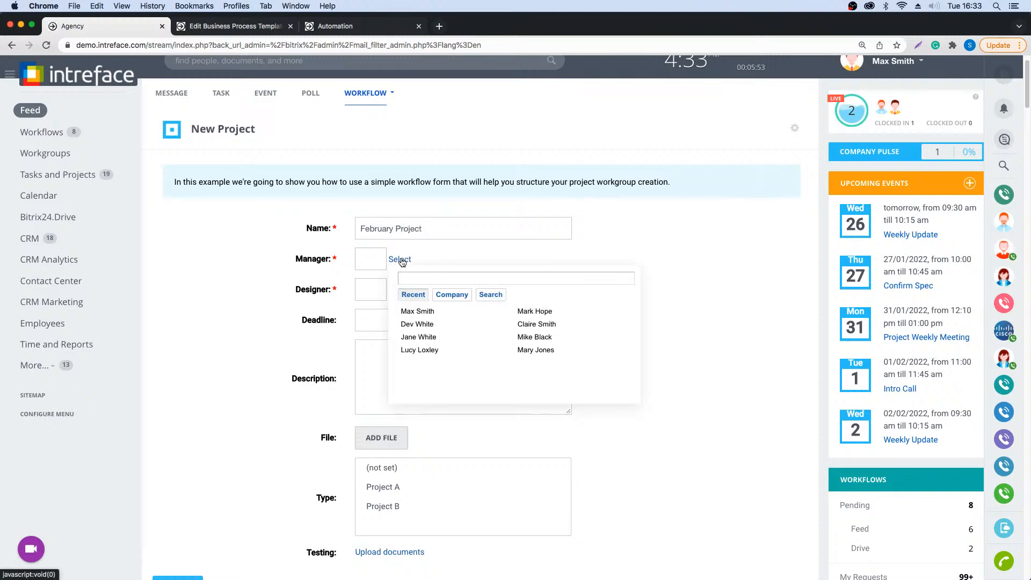
left_click(417, 312)
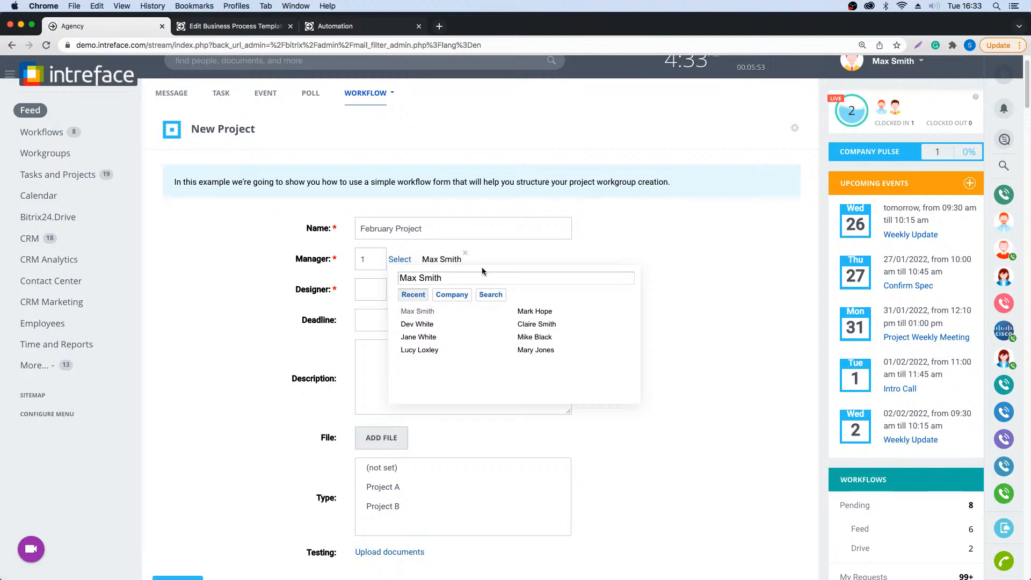
left_click(570, 253)
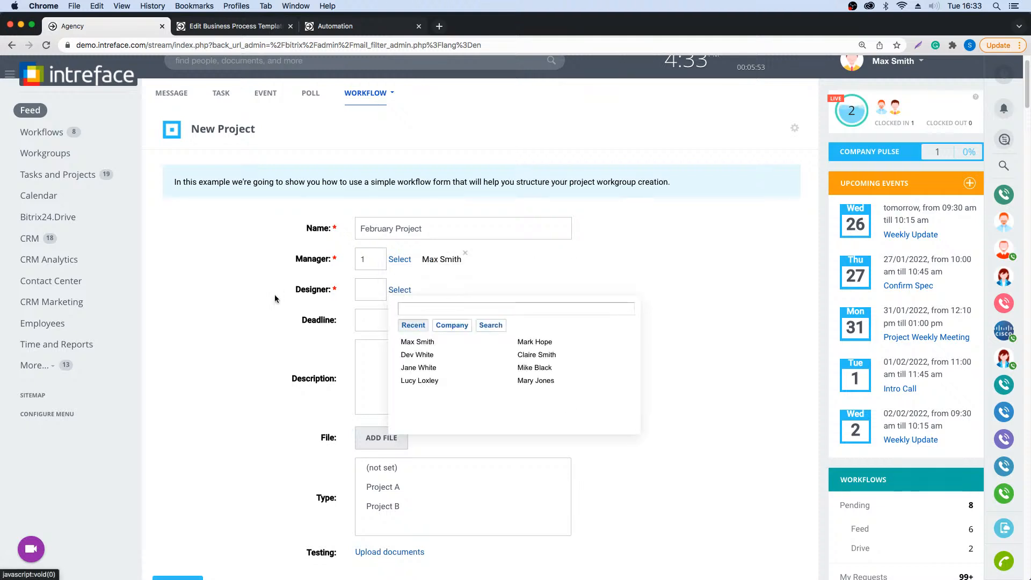
left_click(400, 292)
left_click(421, 380)
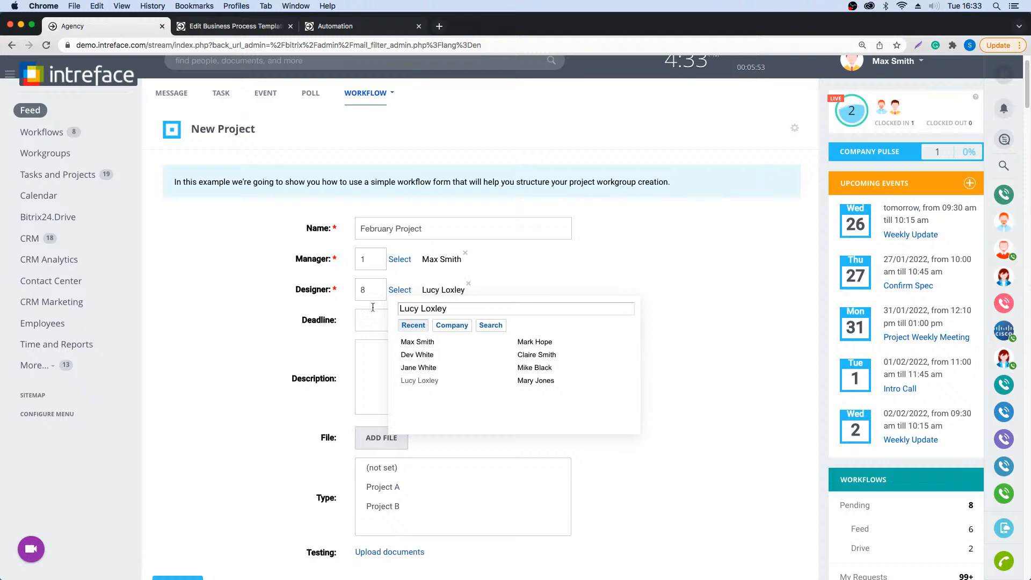
left_click(259, 293)
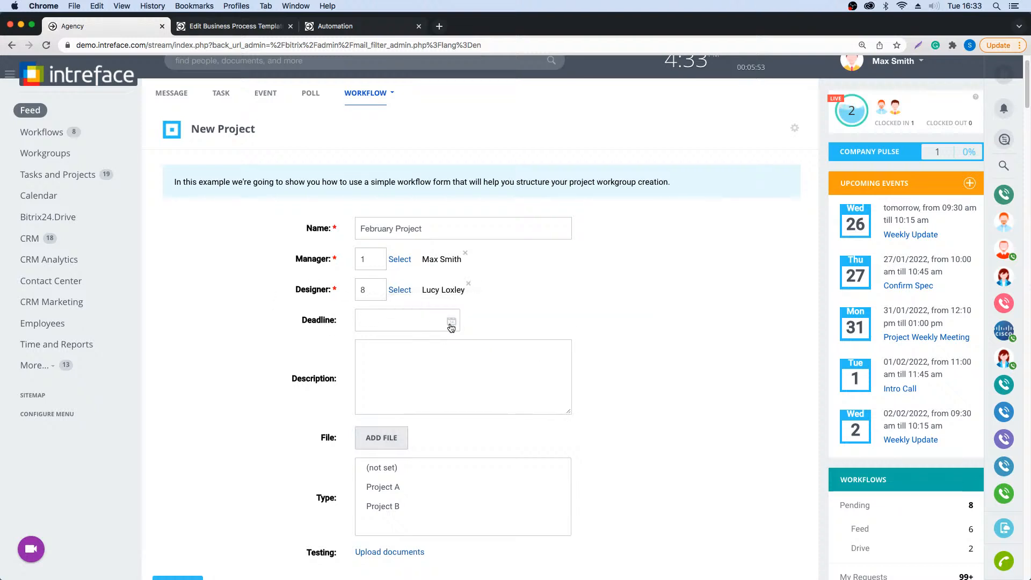
- Set the project request's deadline to 28/02/2022
left_click(451, 322)
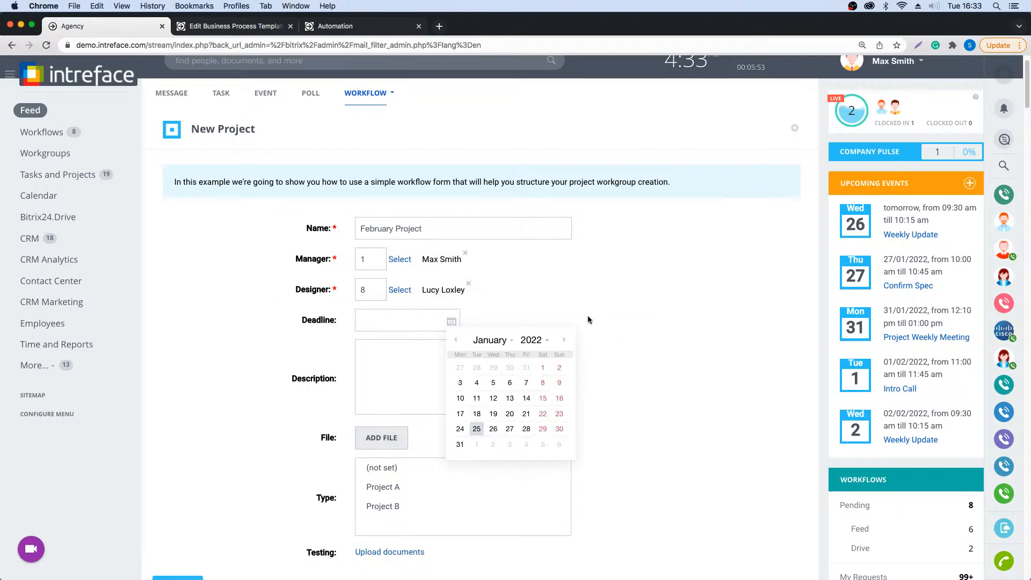
left_click(565, 339)
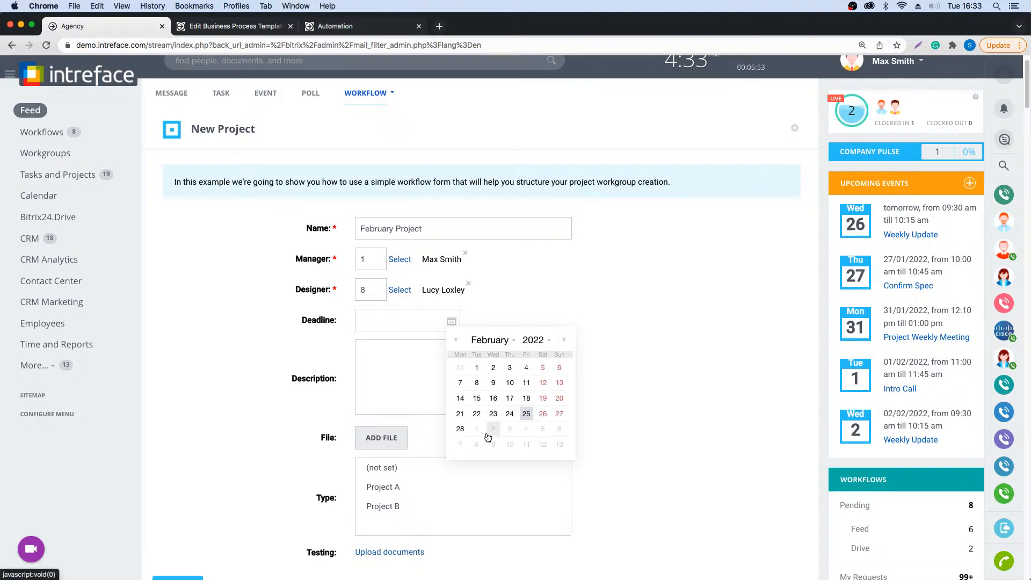
left_click(461, 429)
left_click(391, 355)
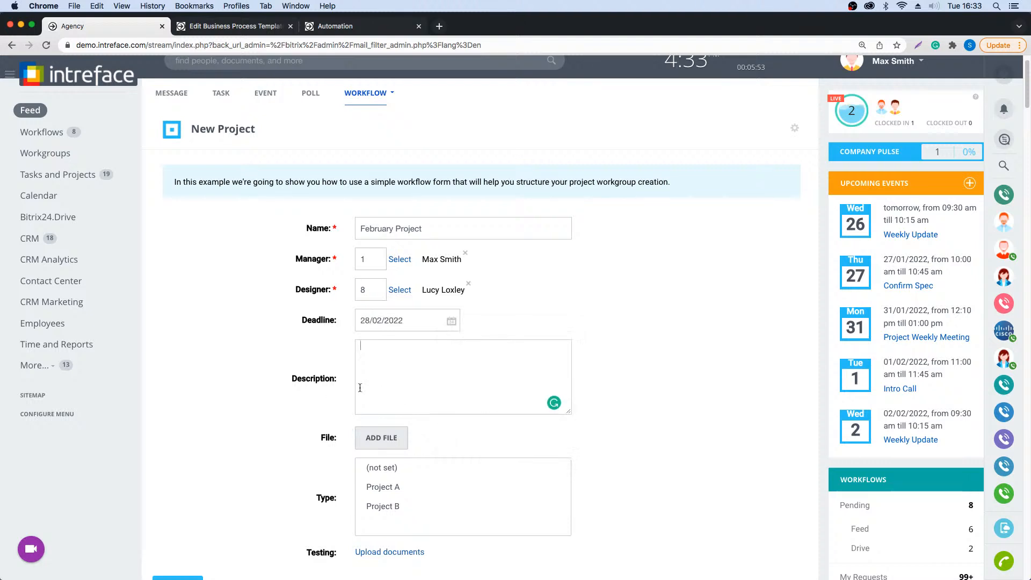
- Set the project type to Project A and send the New Project request
scroll(370, 427, "down", 3)
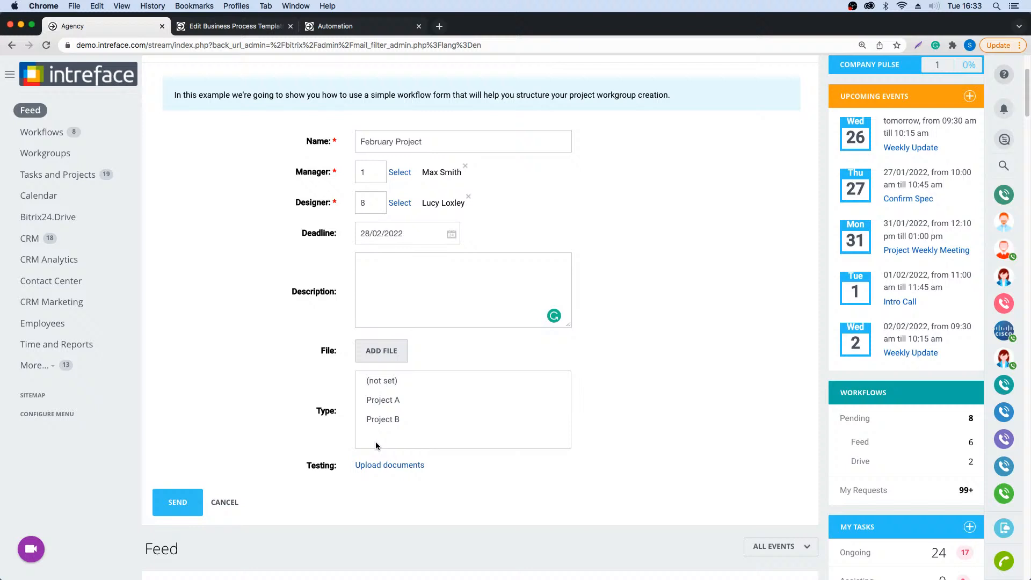
left_click(381, 401)
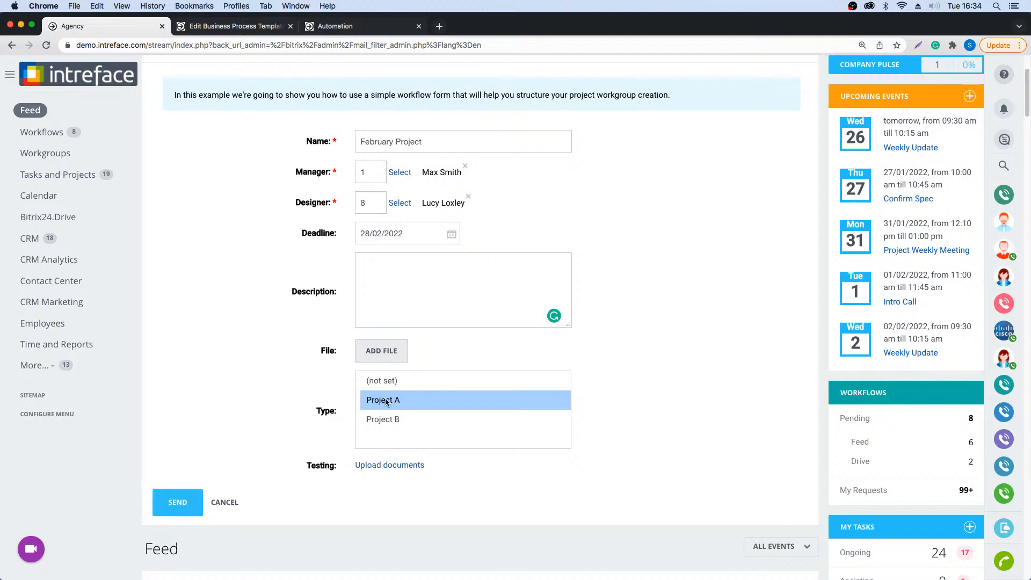
left_click(178, 505)
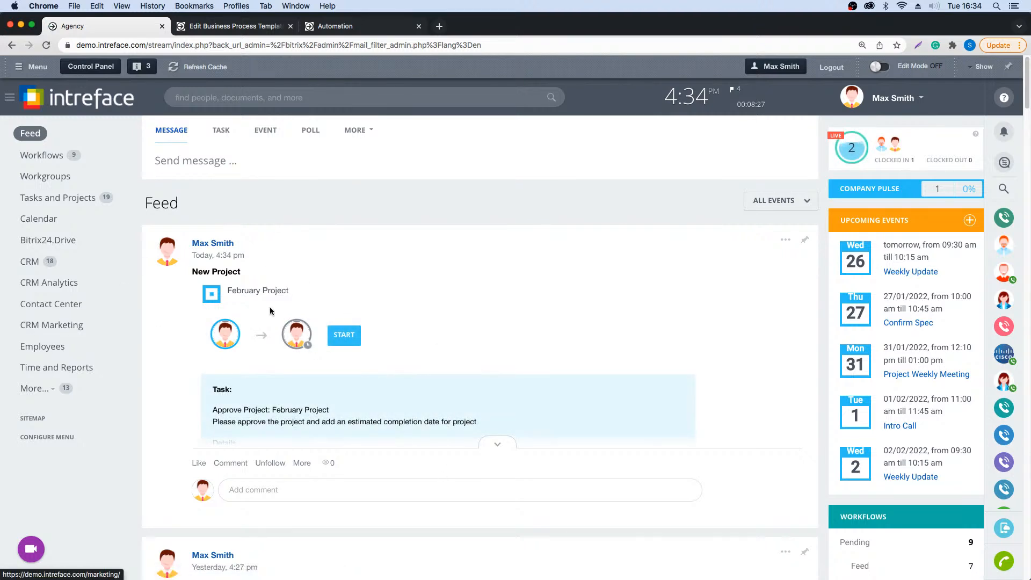
- Start the approval task for February Project in the Feed and set its estimated completion date to 25/02/2022
left_click(479, 446)
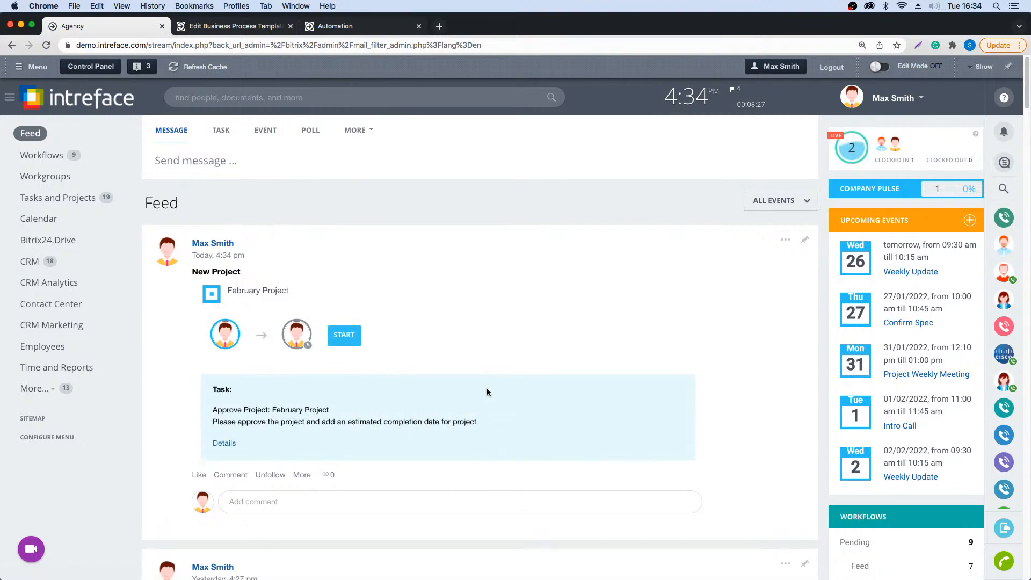
left_click(342, 339)
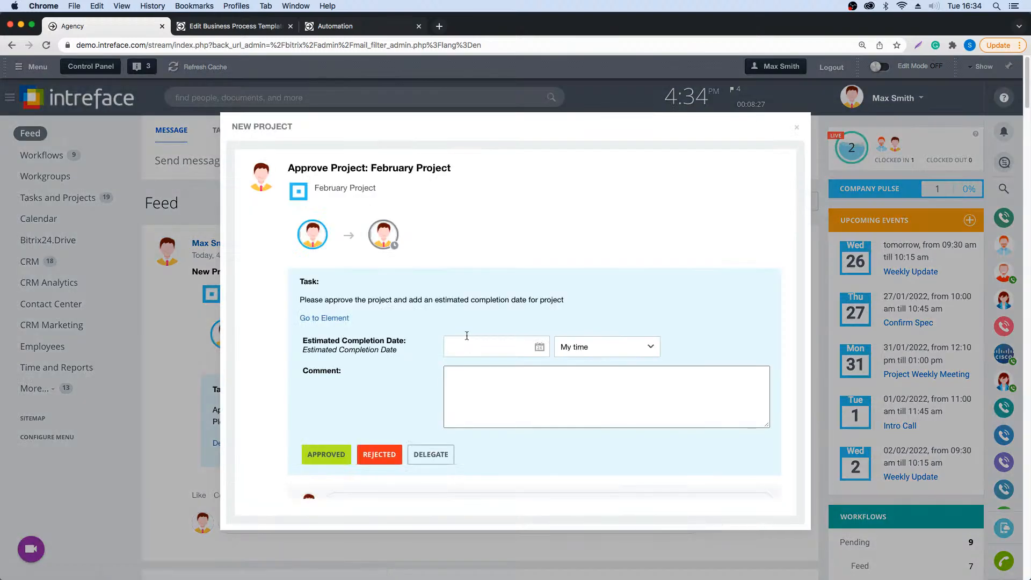
left_click(540, 347)
left_click(652, 366)
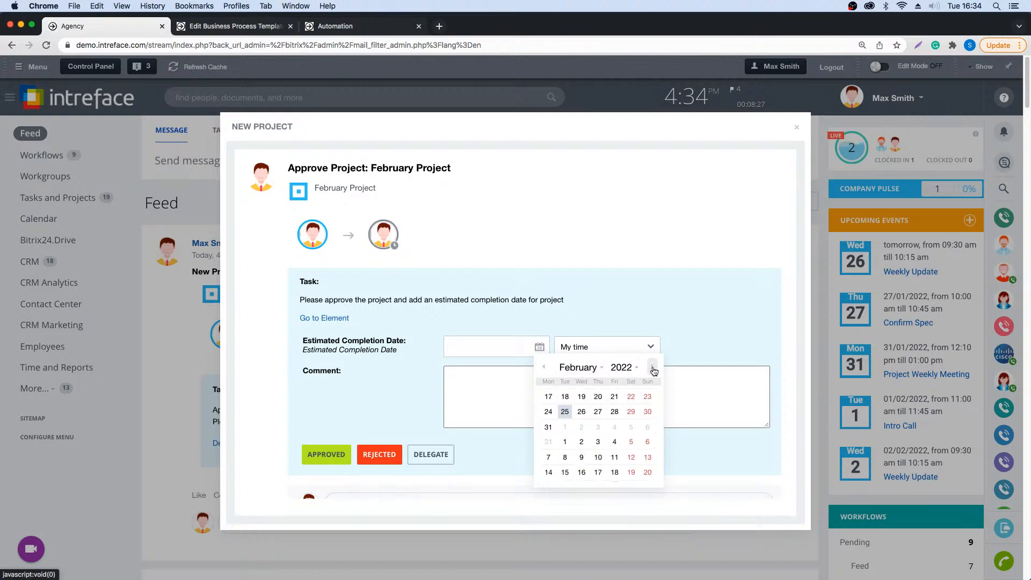
left_click(614, 440)
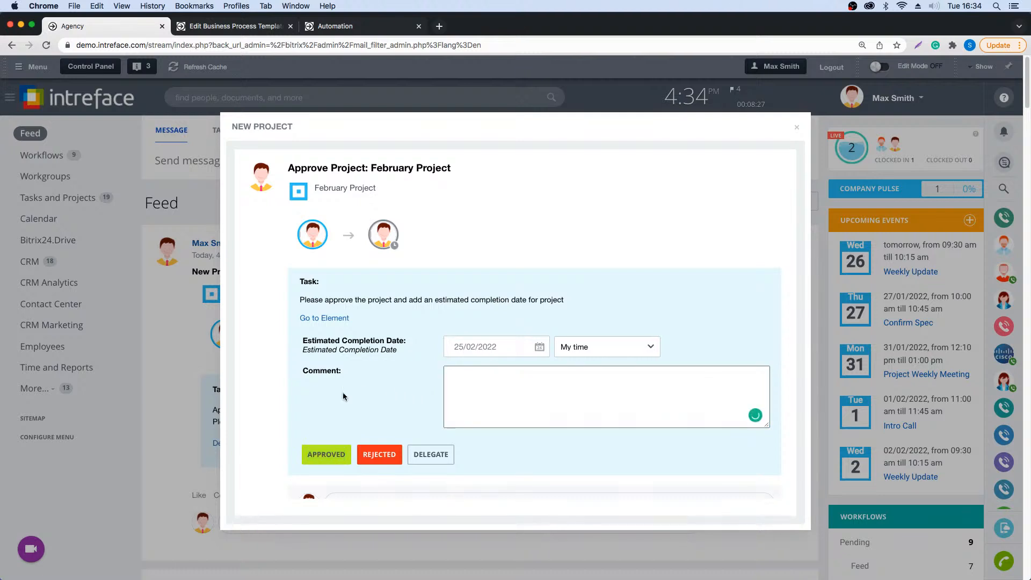
- Add the comment "Good to proceed" and approve the February Project task
left_click(499, 390)
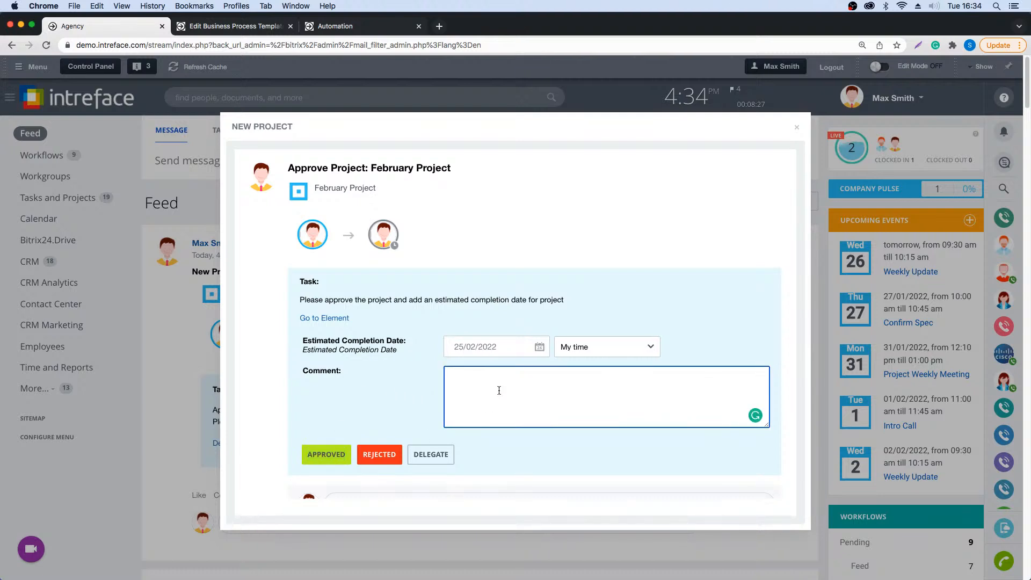
type("Good to proceed")
left_click(324, 457)
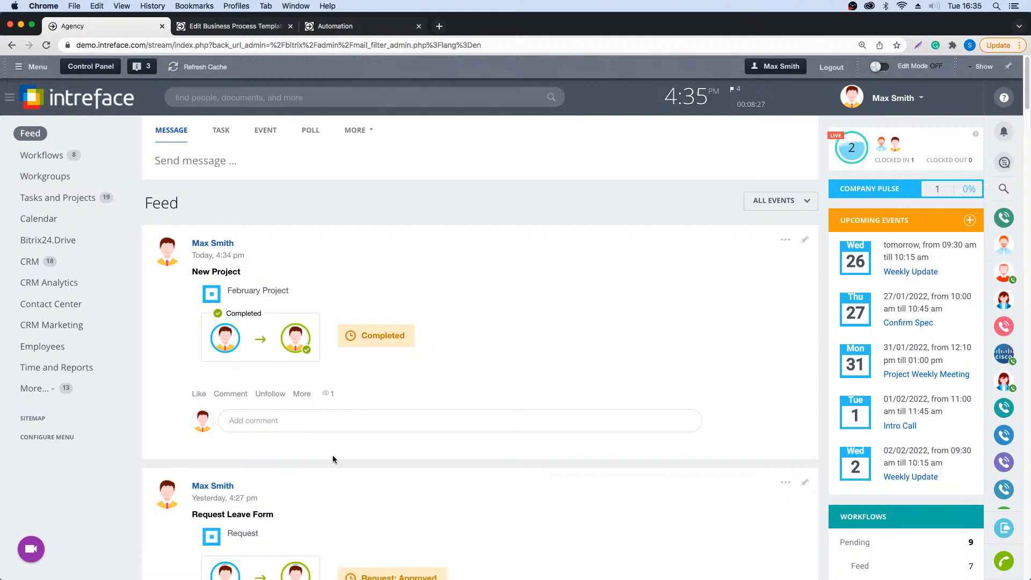
- Go to Workgroups and open the February Project workgroup
left_click(40, 179)
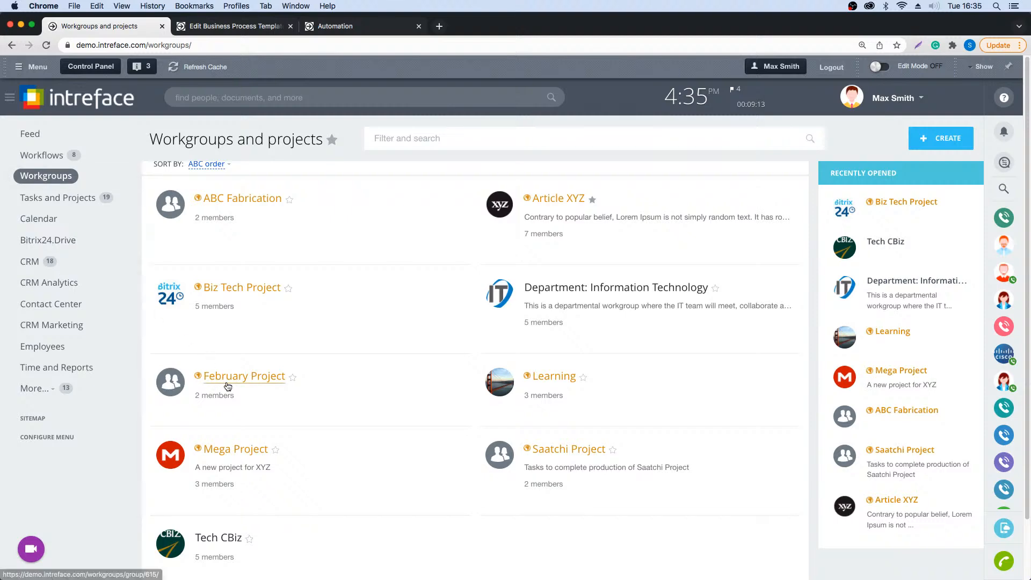
left_click(211, 378)
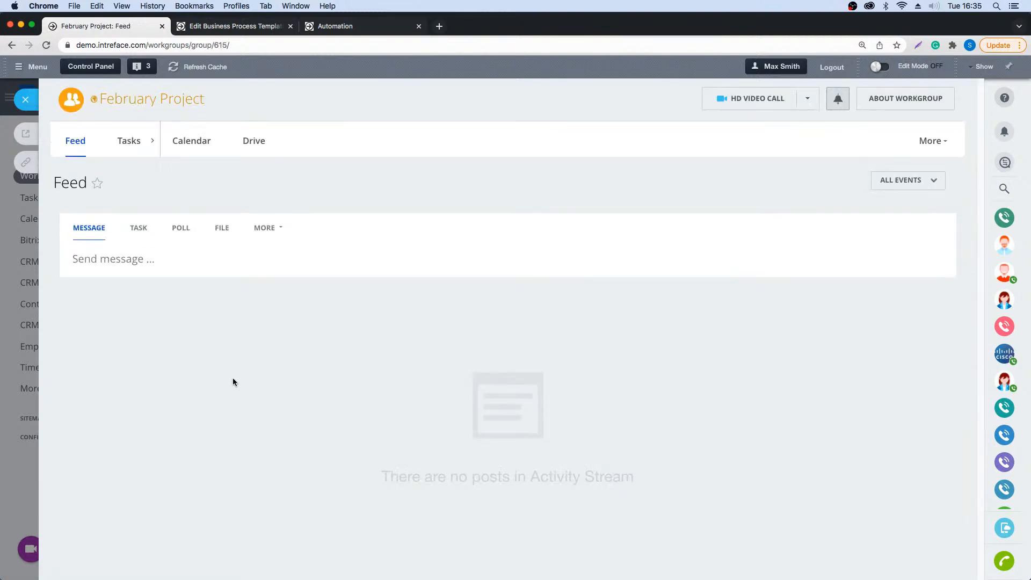
mouse_move(887, 95)
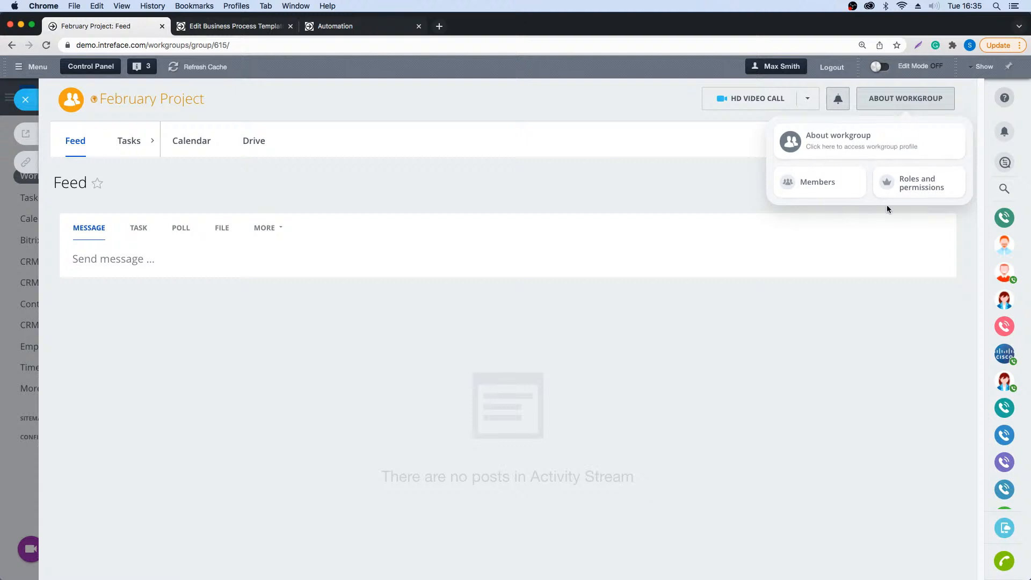
- List the February Project workgroup's tasks, view the Scoping task, and close it along with the workgroup
left_click(138, 141)
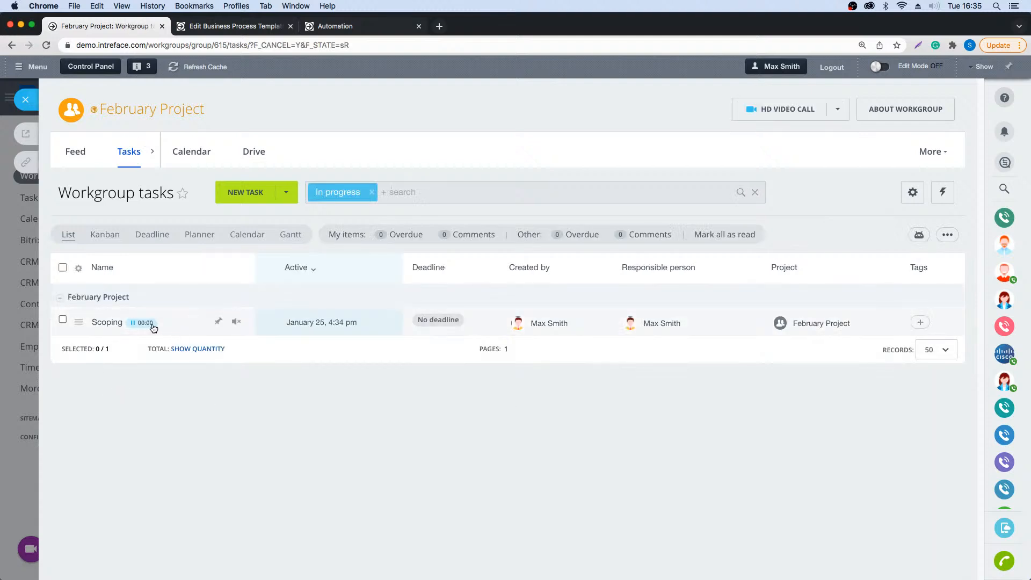
left_click(99, 324)
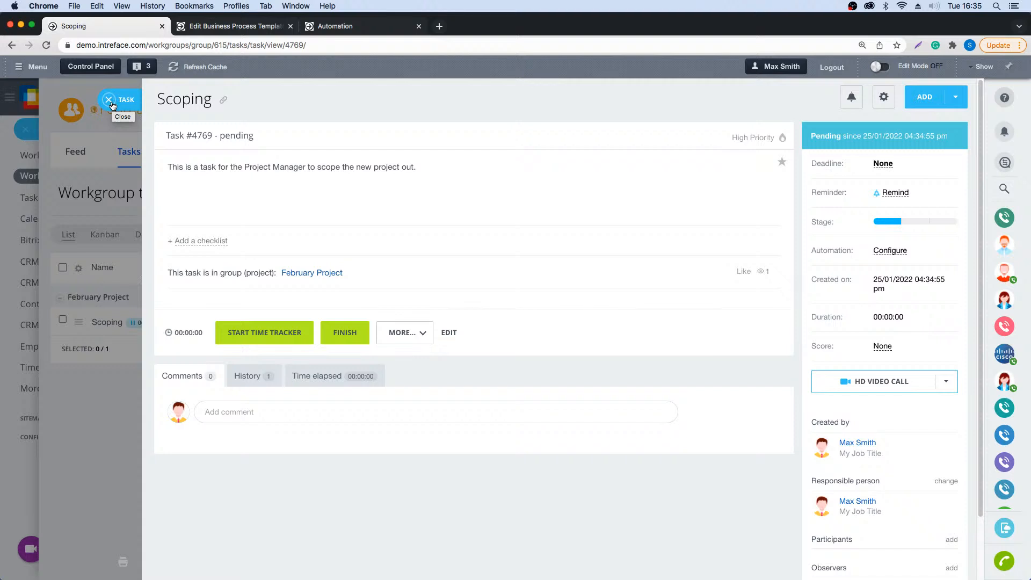
left_click(112, 99)
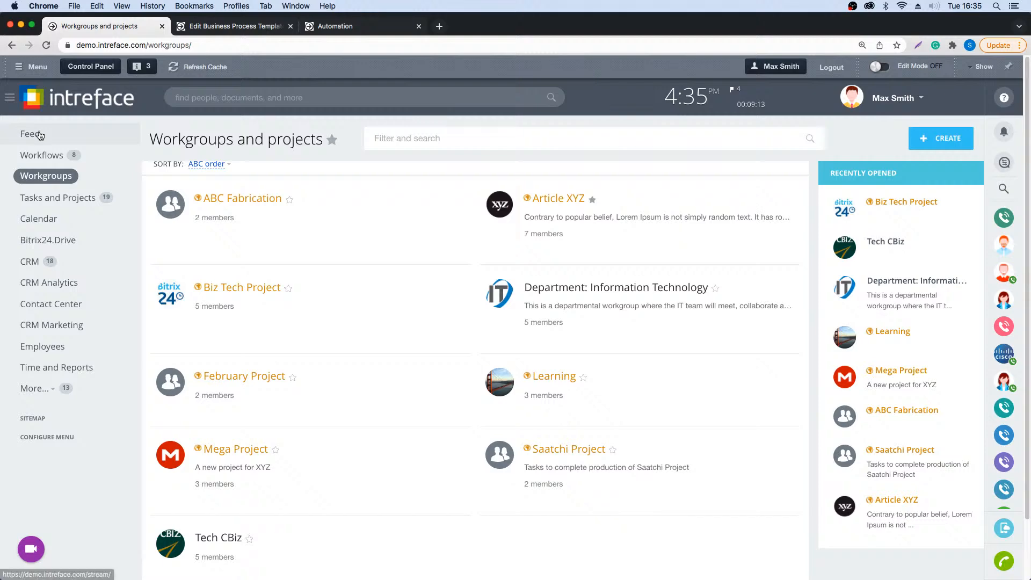
- Go back to the Feed, open the Workflows Directory from its workflow choices, and view the Running Workflows
left_click(38, 135)
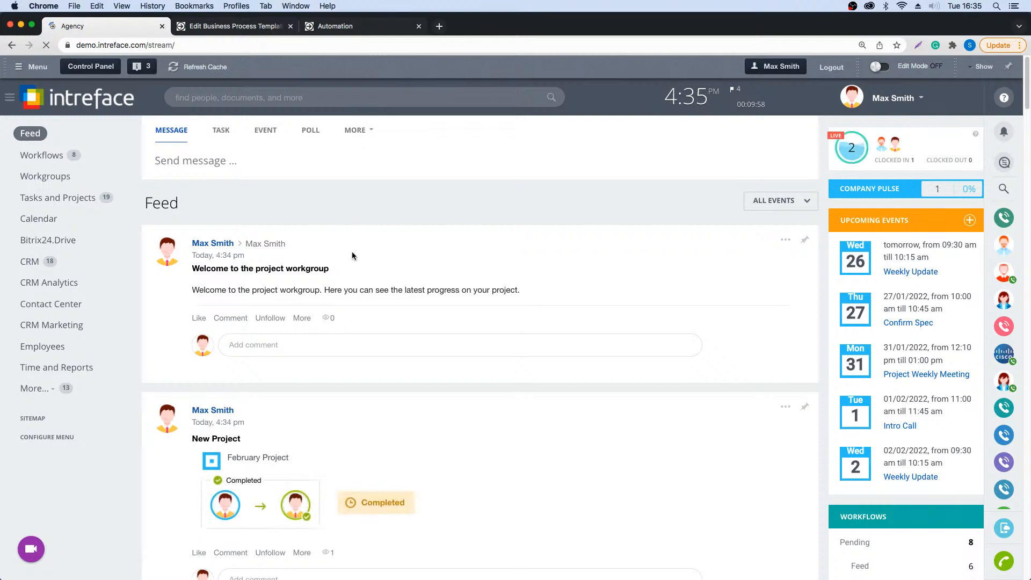
left_click(355, 130)
left_click(352, 223)
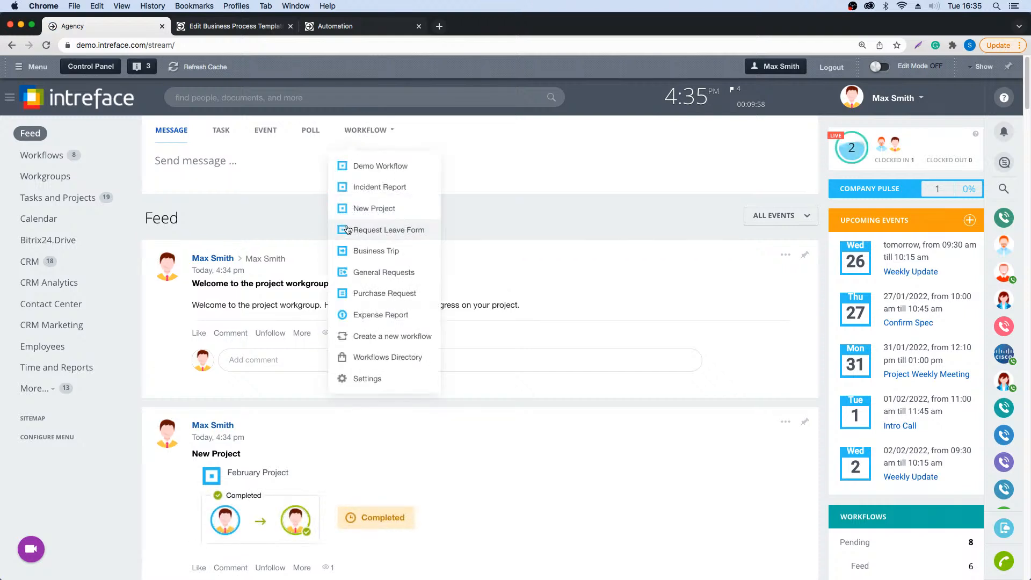
left_click(367, 358)
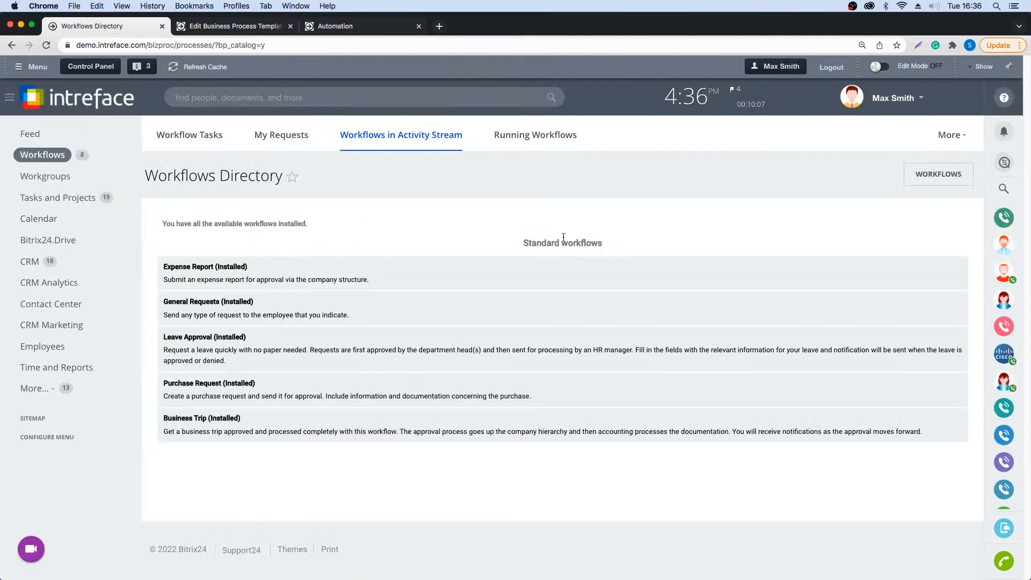
left_click(530, 138)
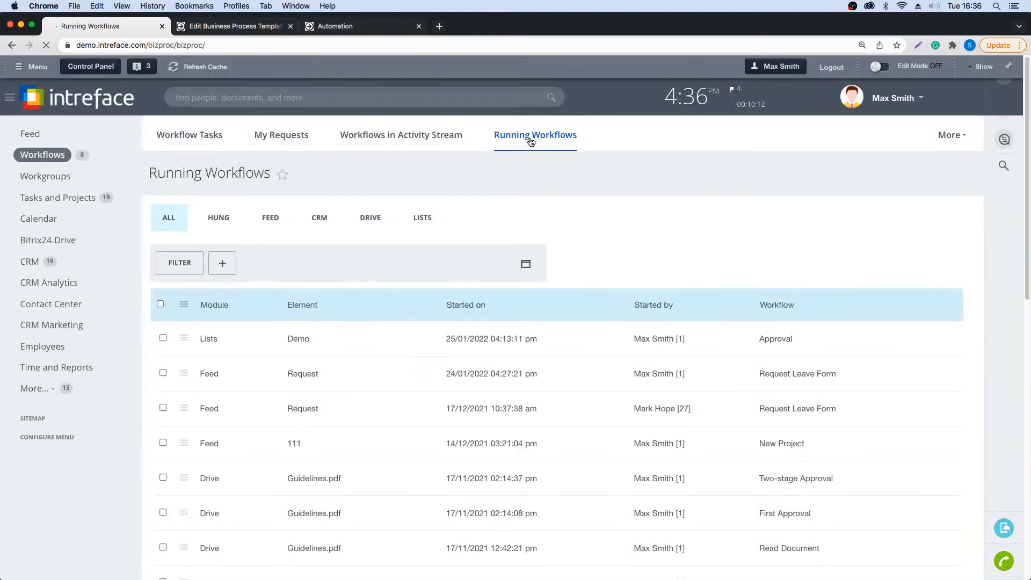
- Open the New Project workflow from the activity stream workflows and bring up its New Project business process template for editing
left_click(356, 137)
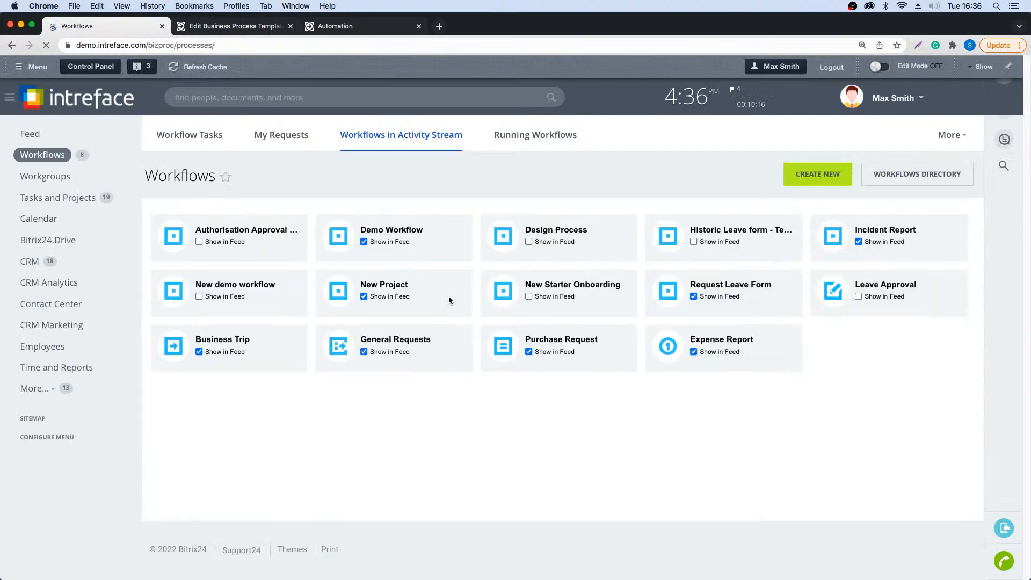
left_click(382, 287)
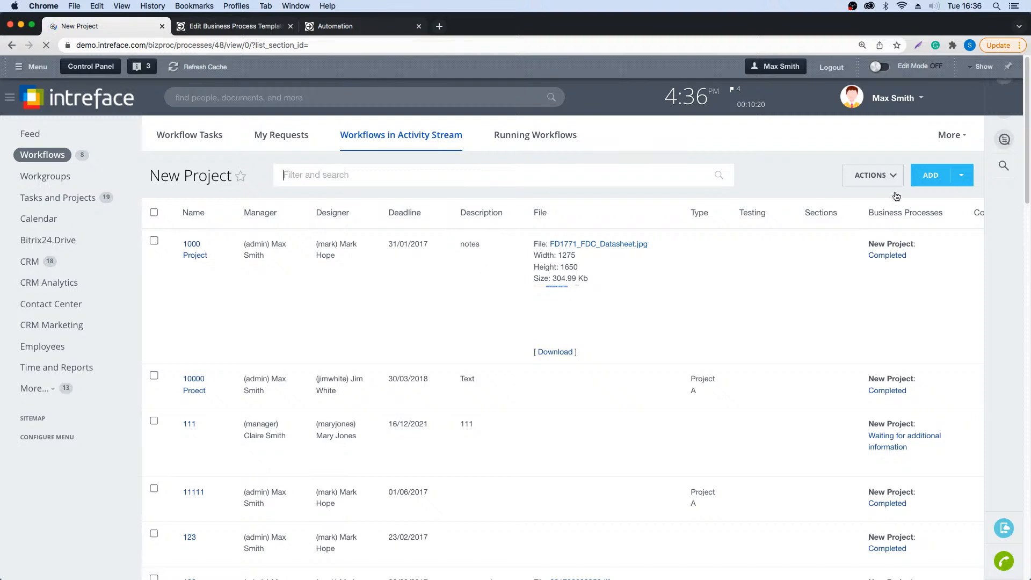
left_click(872, 175)
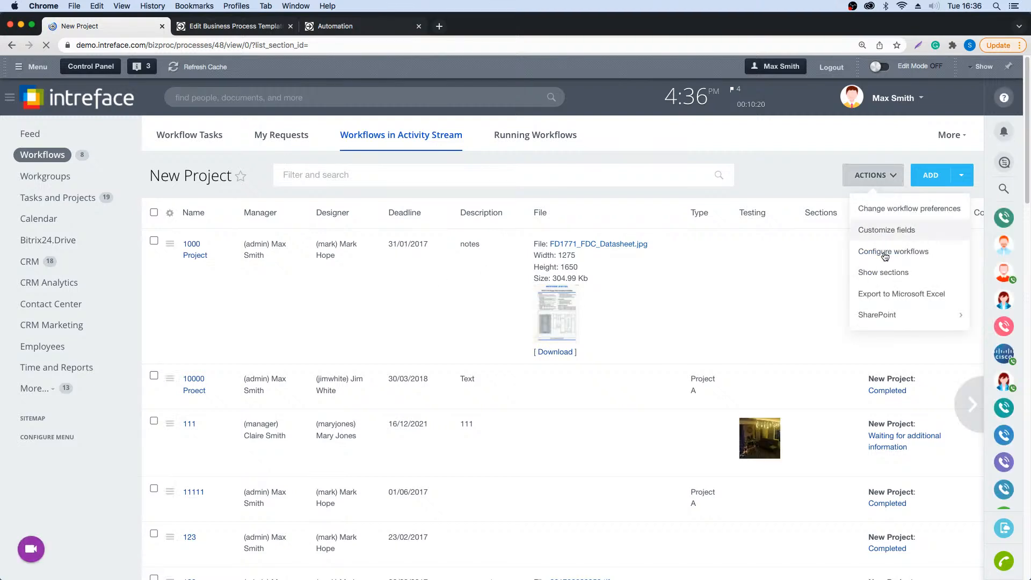
left_click(885, 253)
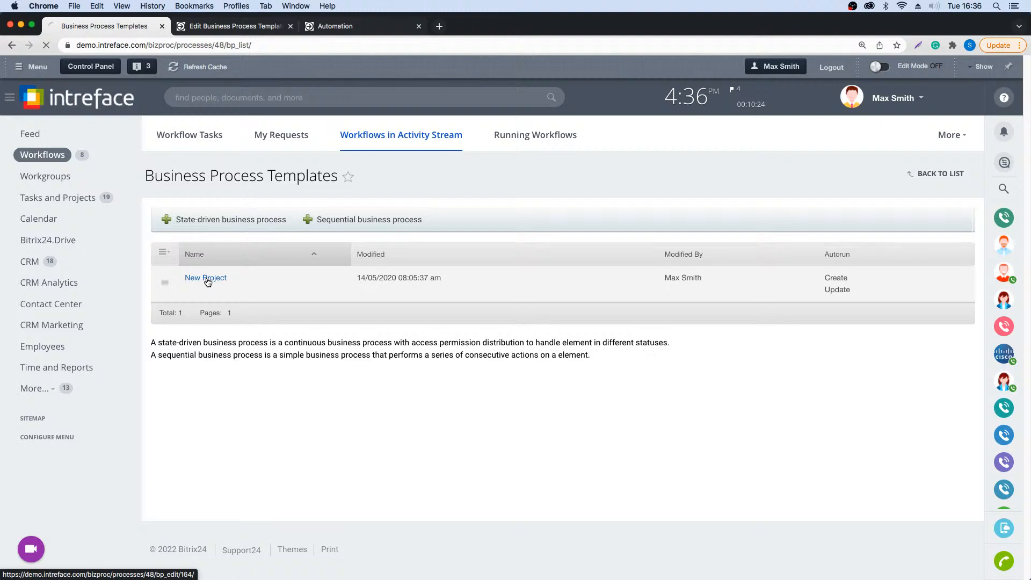
left_click(207, 277)
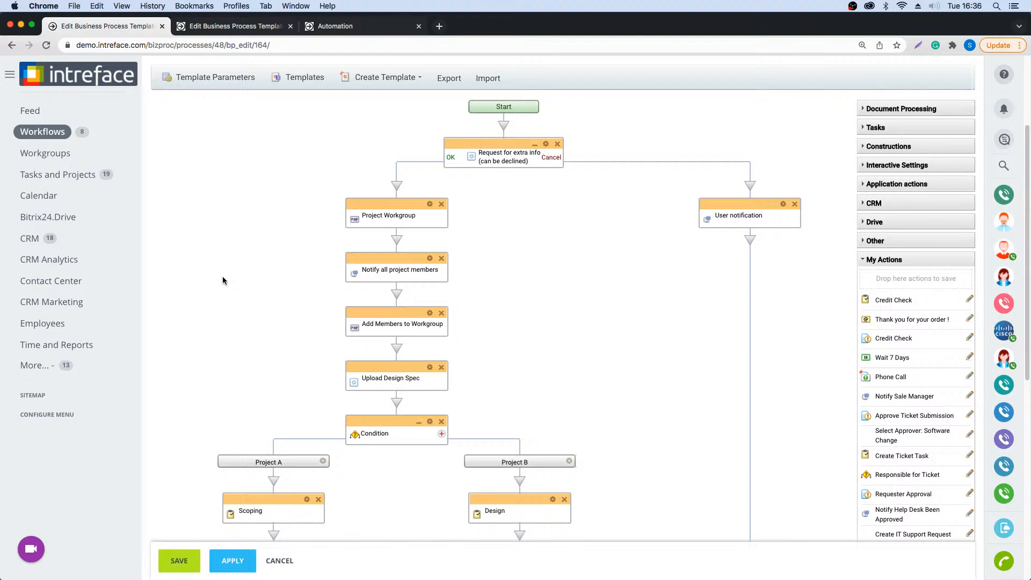
- Examine the New Project template's flow from Start to End, including the Project A and Project B condition branches and their tasks
scroll(542, 295, "down", 1)
scroll(543, 295, "down", 5)
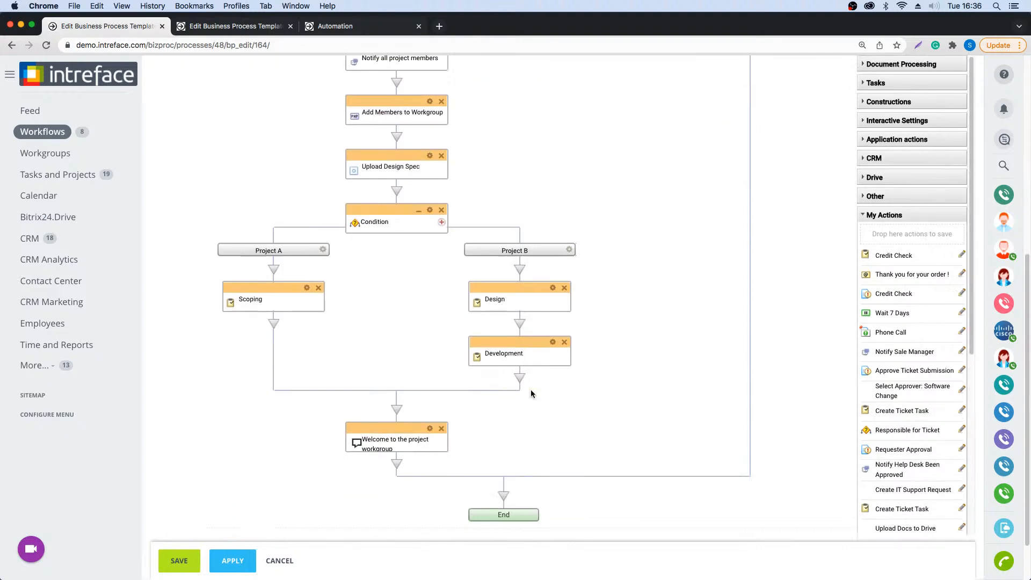
scroll(505, 451, "up", 8)
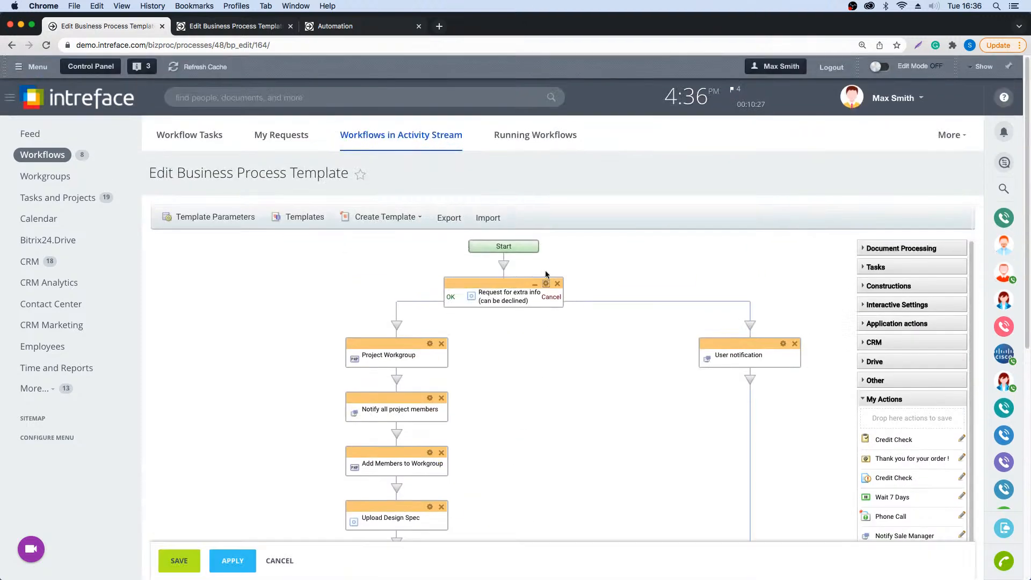
scroll(564, 248, "down", 1)
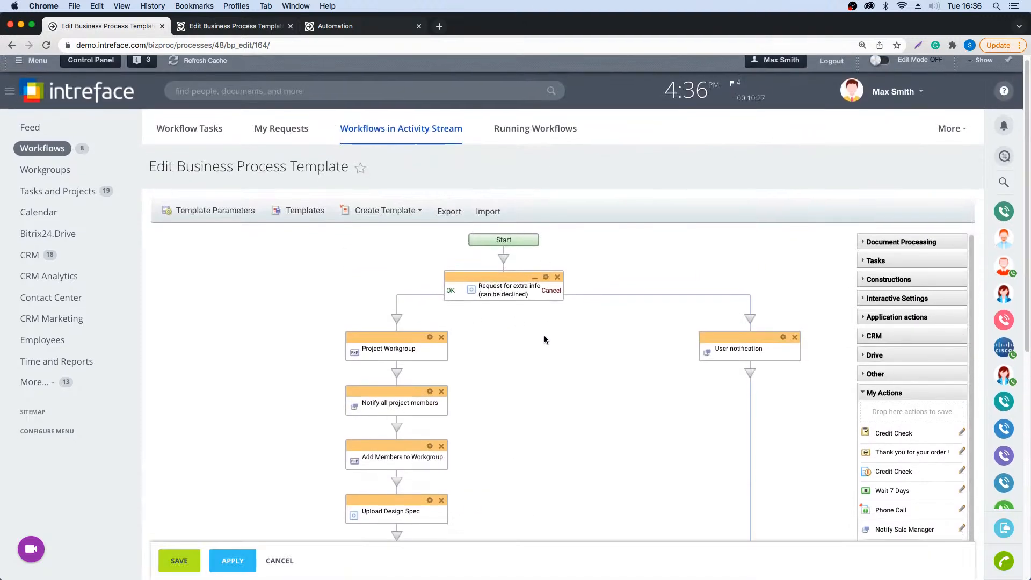
scroll(543, 339, "down", 3)
scroll(504, 336, "down", 2)
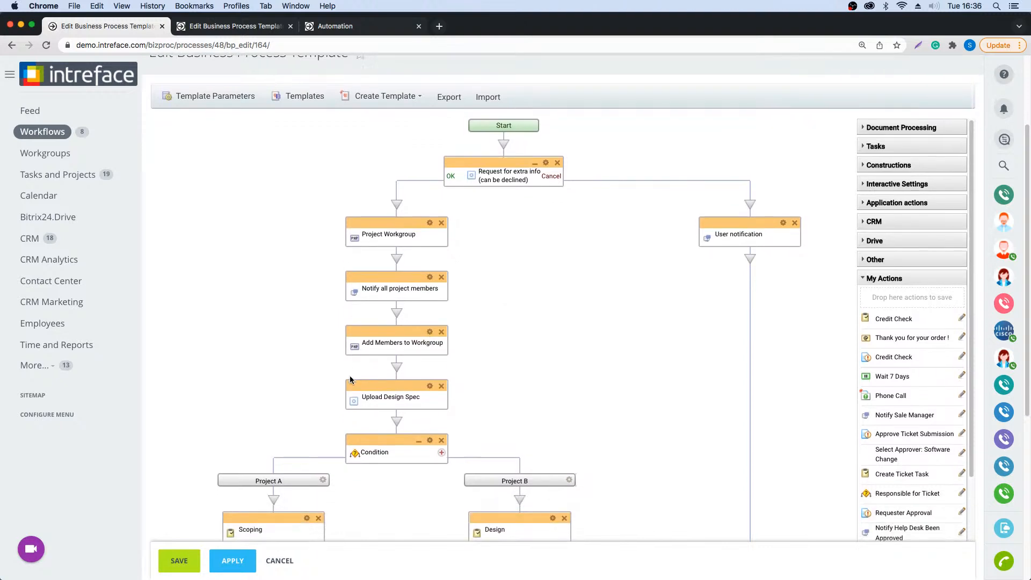
scroll(343, 370, "down", 3)
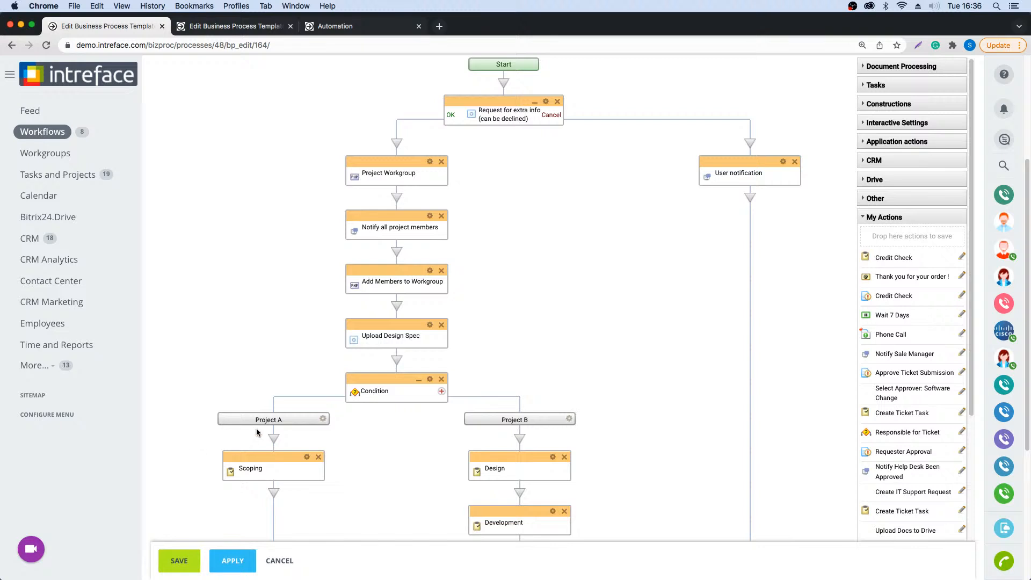
scroll(256, 427, "down", 3)
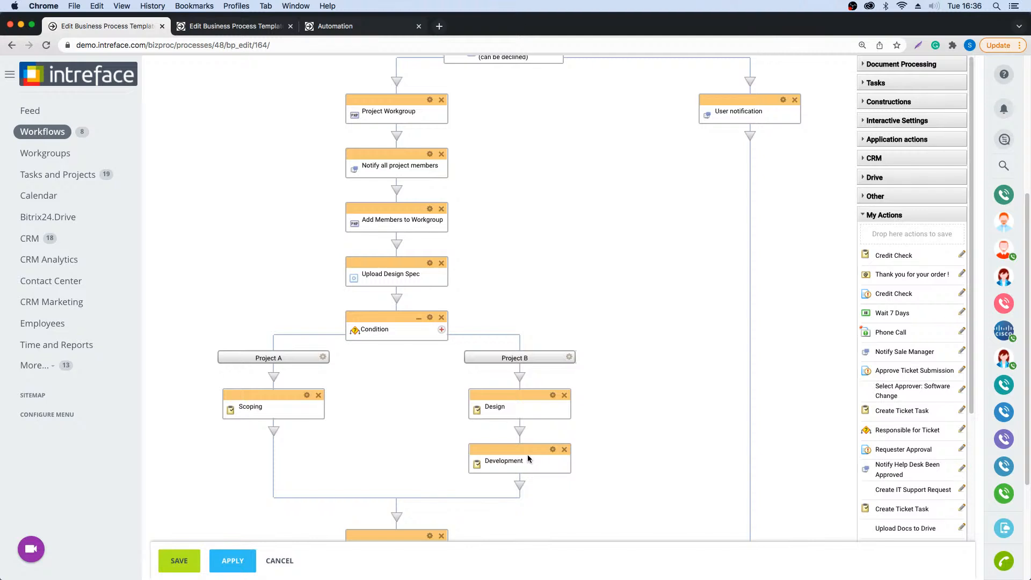
scroll(527, 454, "down", 5)
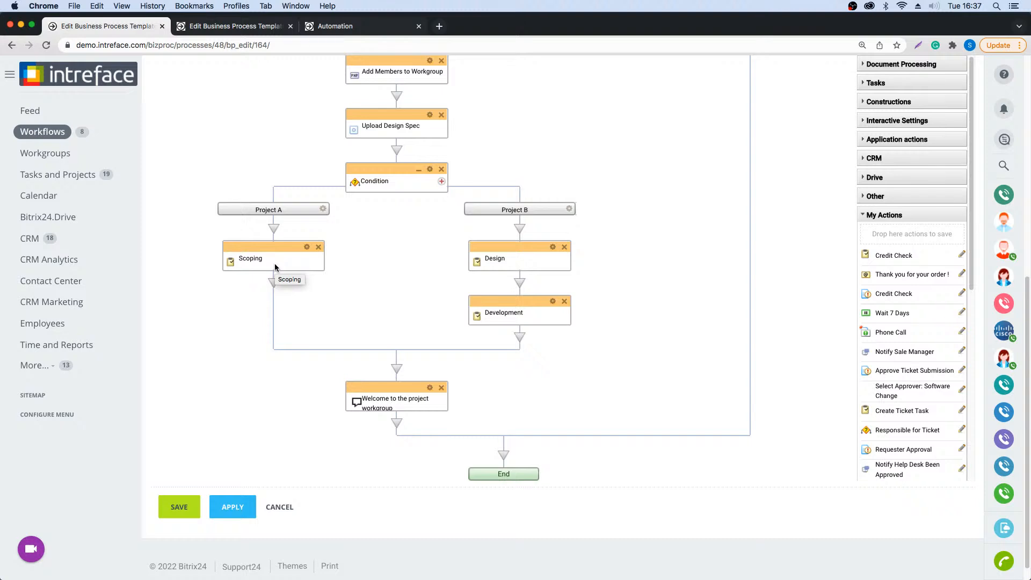
- Return to the Feed, switch to the employee's incognito session, and start a Request Leave Form workflow from its Feed
left_click(24, 116)
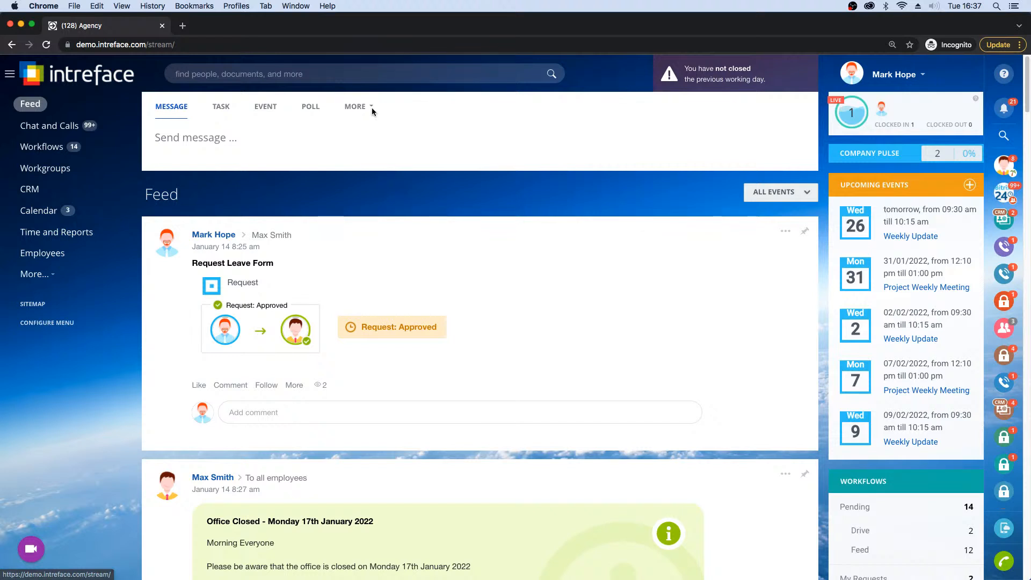
left_click(368, 107)
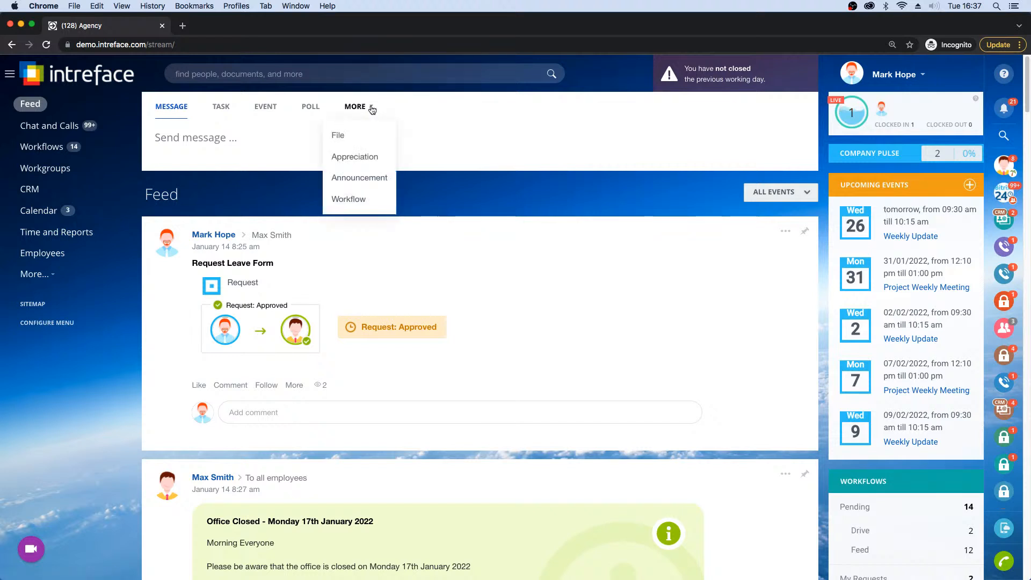
left_click(350, 200)
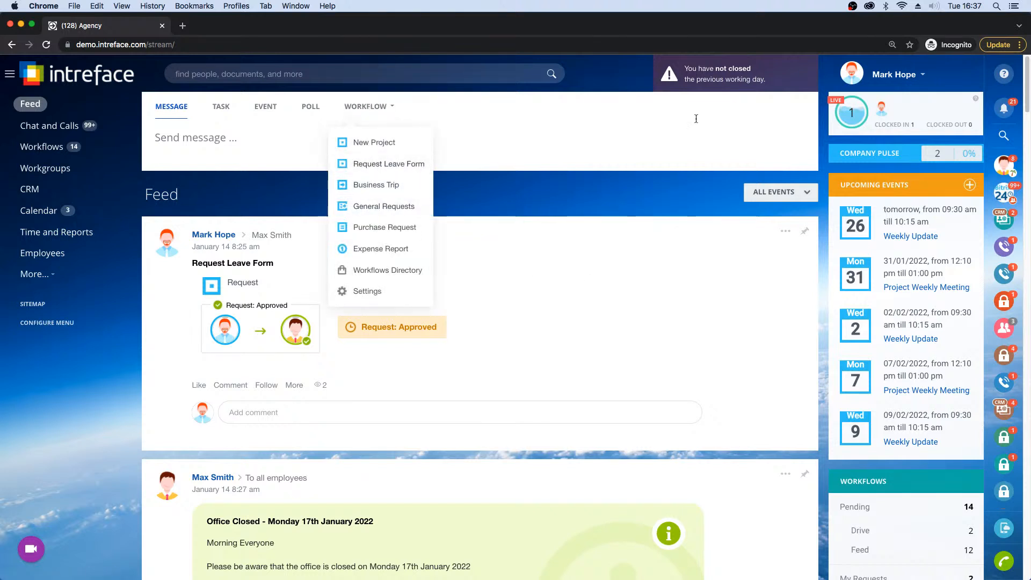
left_click(380, 165)
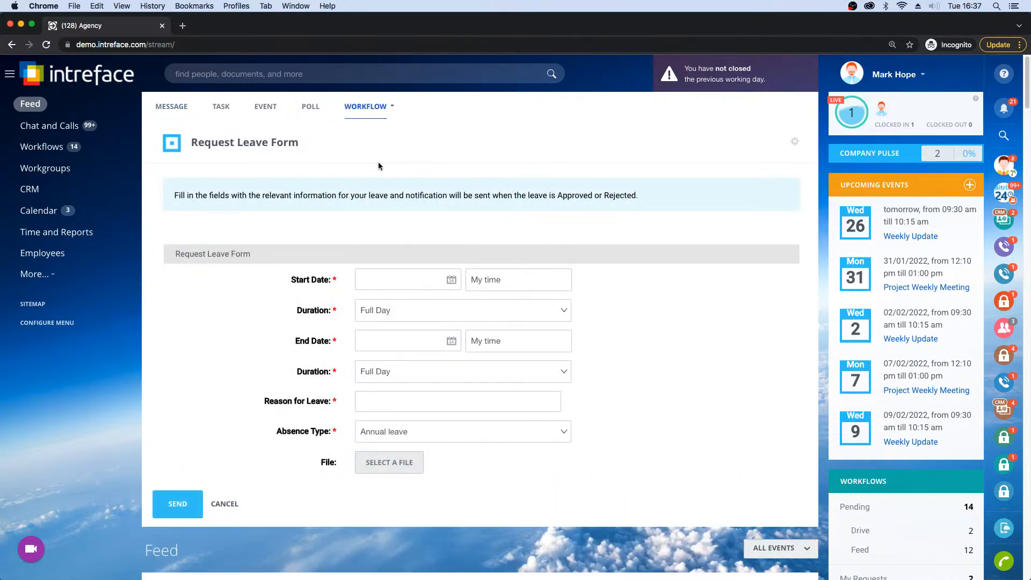
- Set the leave request's start date to 14/03/2022 and its end date to 15/03/2022
left_click(450, 281)
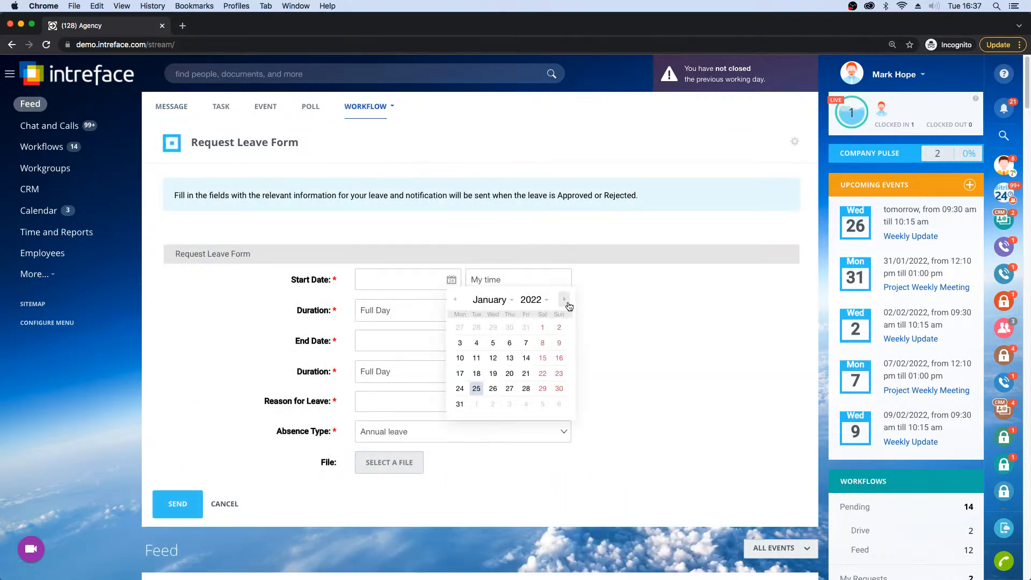
left_click(564, 299)
left_click(564, 299)
left_click(461, 359)
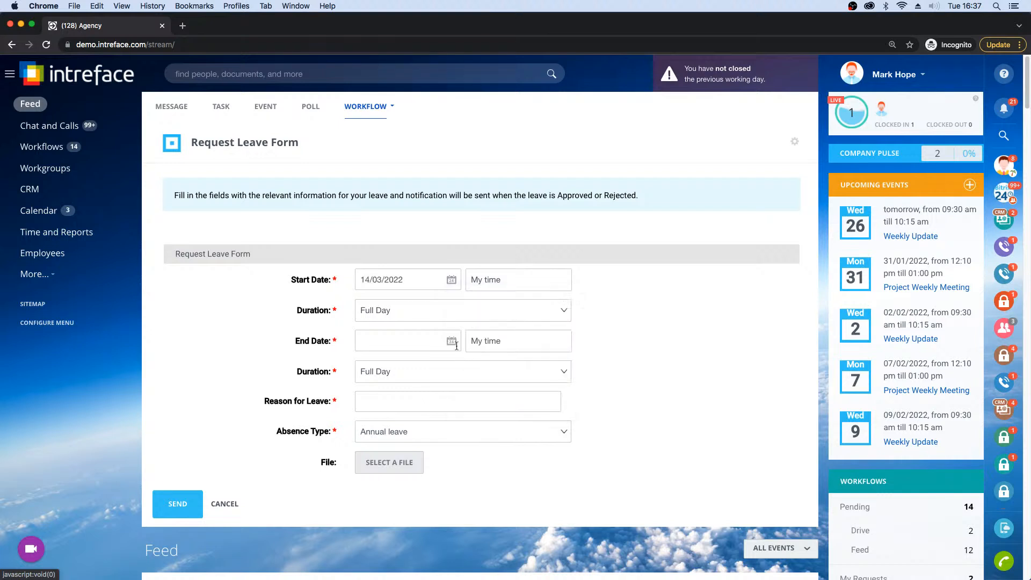
left_click(452, 342)
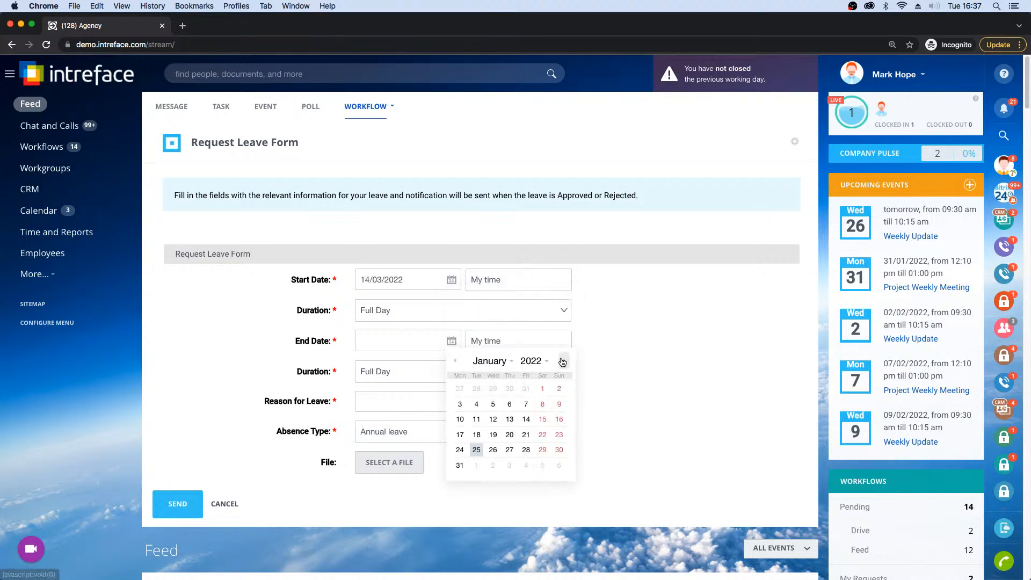
left_click(562, 361)
left_click(562, 361)
left_click(477, 420)
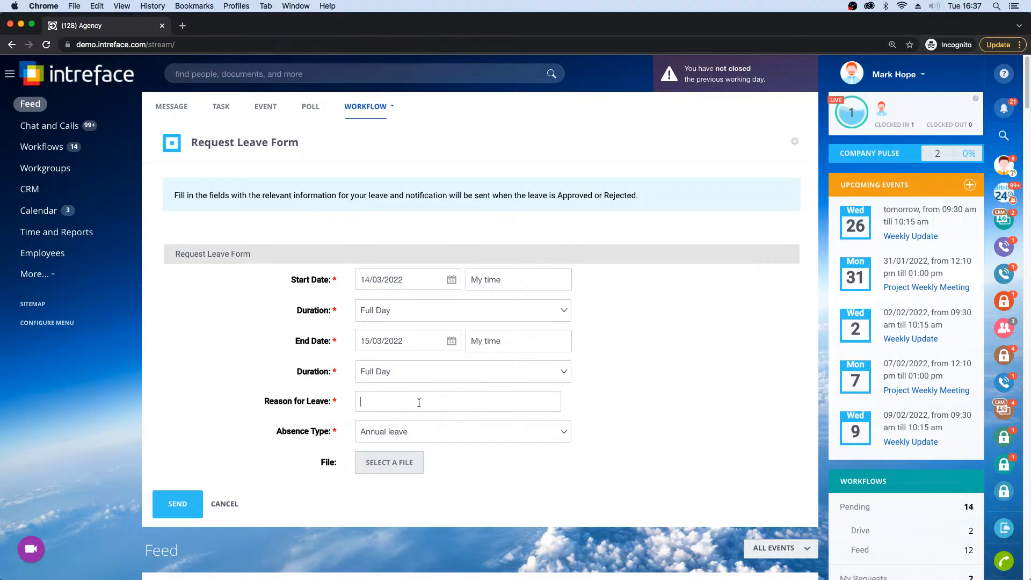
- Enter "Holiday" as the reason for leave and send the leave request
left_click(419, 402)
type("Holiday")
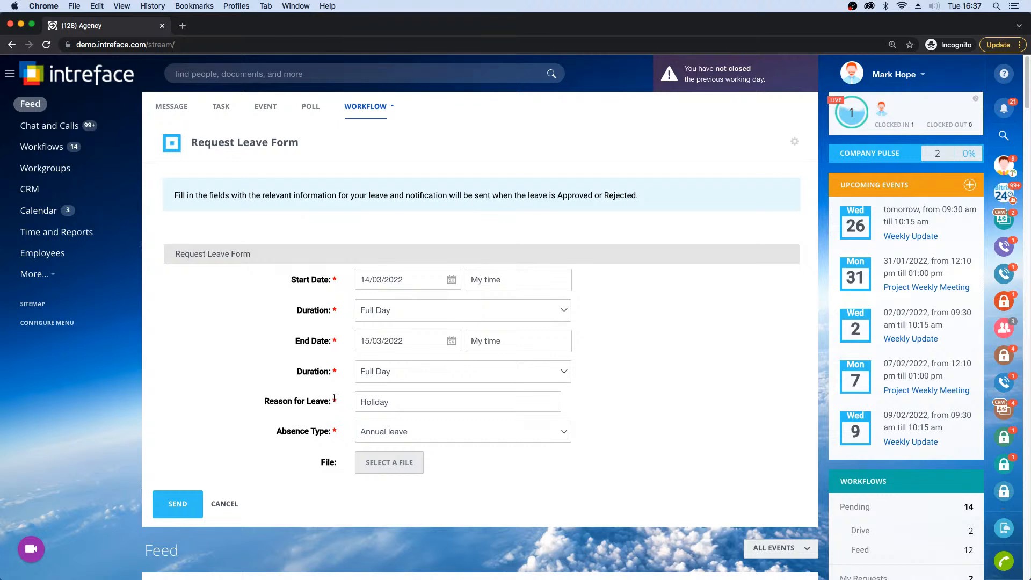
left_click(166, 503)
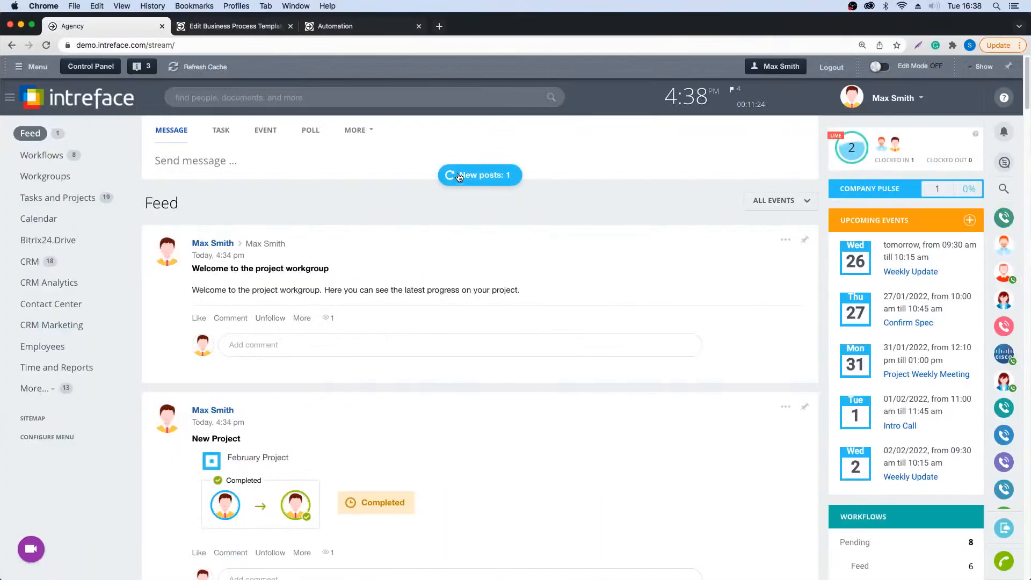
- Load the new post in the manager's Feed and expand the leave request to read its full task details
left_click(442, 178)
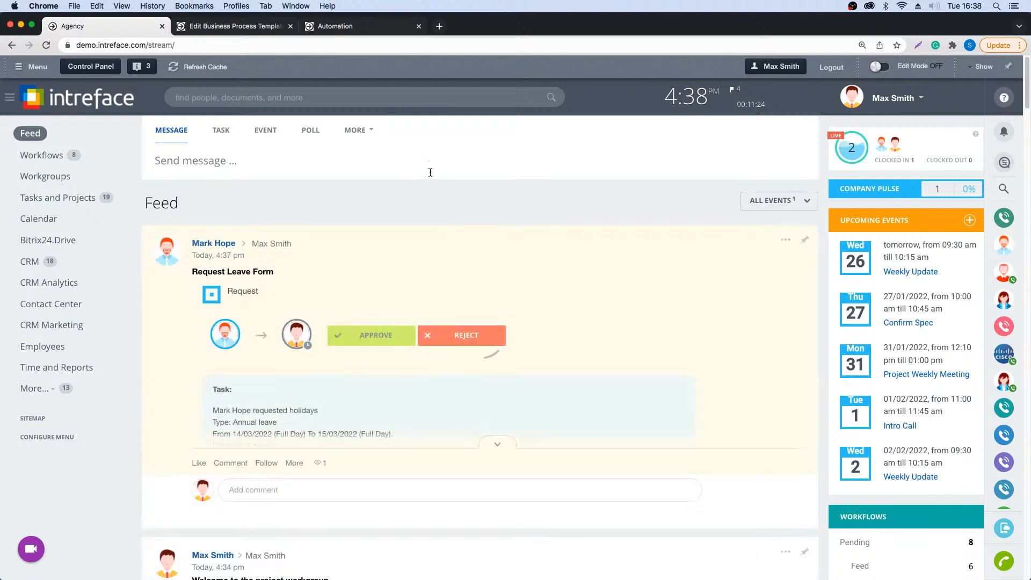
left_click(496, 443)
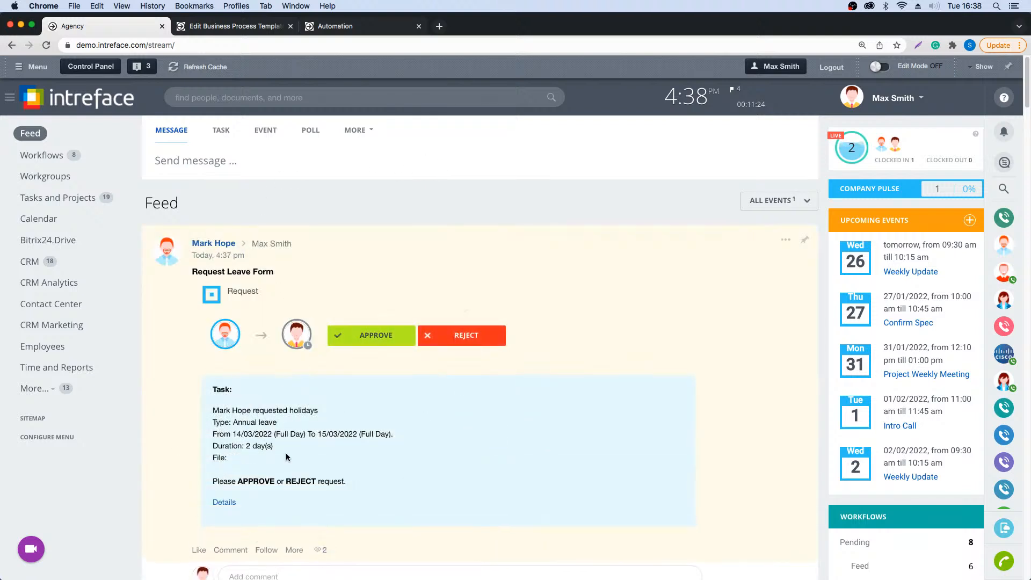
scroll(286, 457, "down", 3)
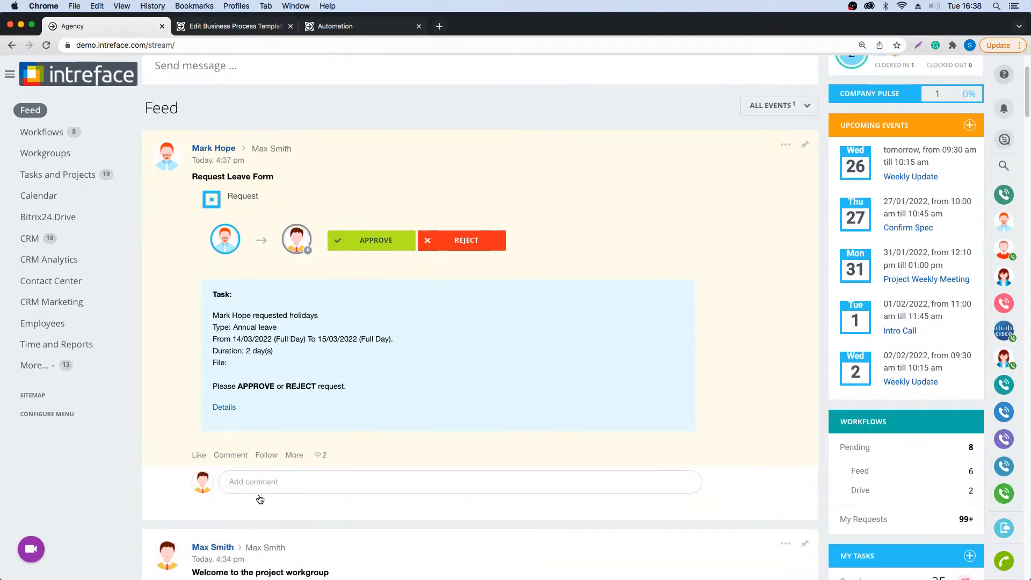
- Like and approve the leave request, and check the employee's session for the decision notification before returning to the manager's Feed
left_click(244, 483)
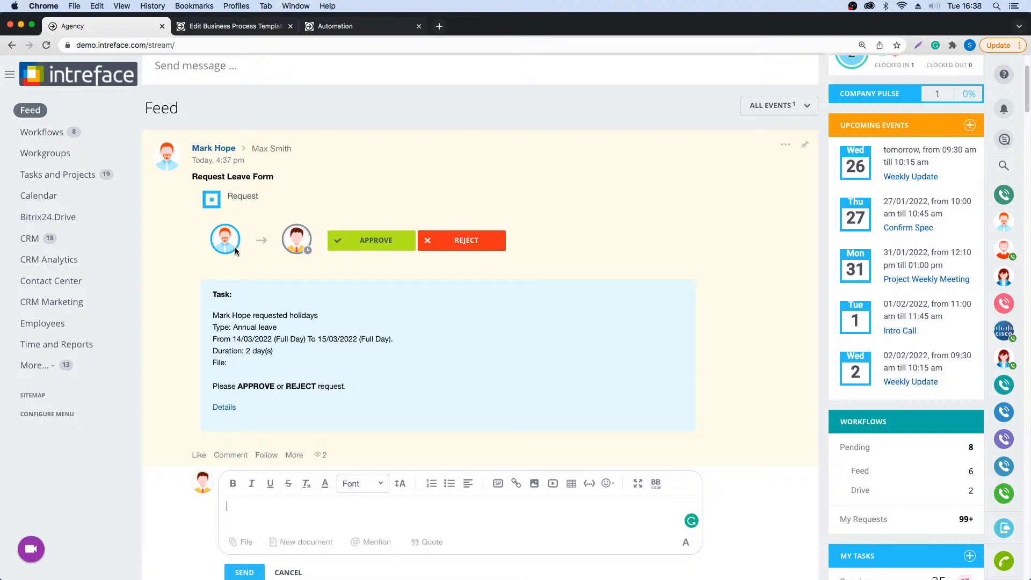
left_click(199, 455)
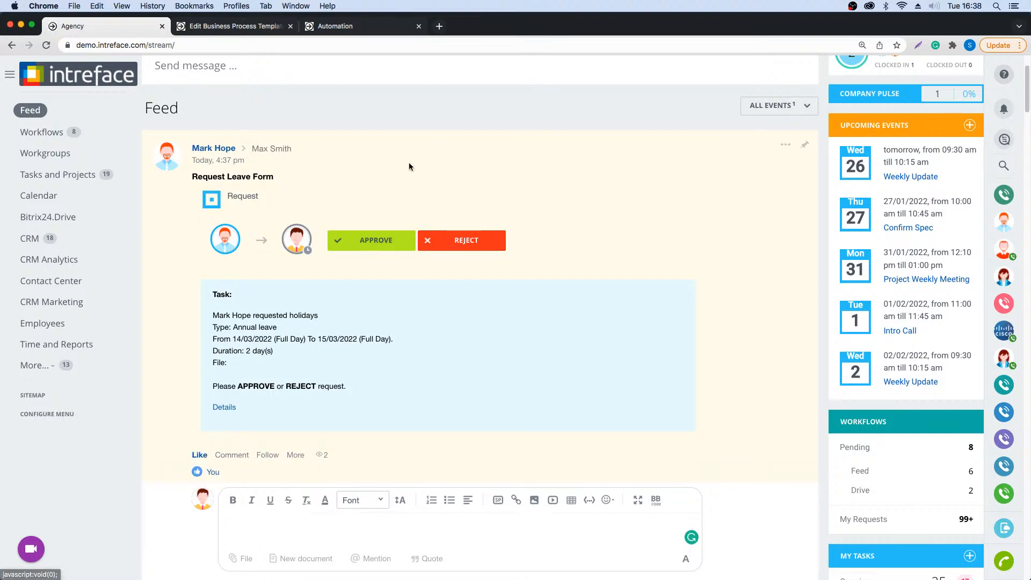
left_click(362, 242)
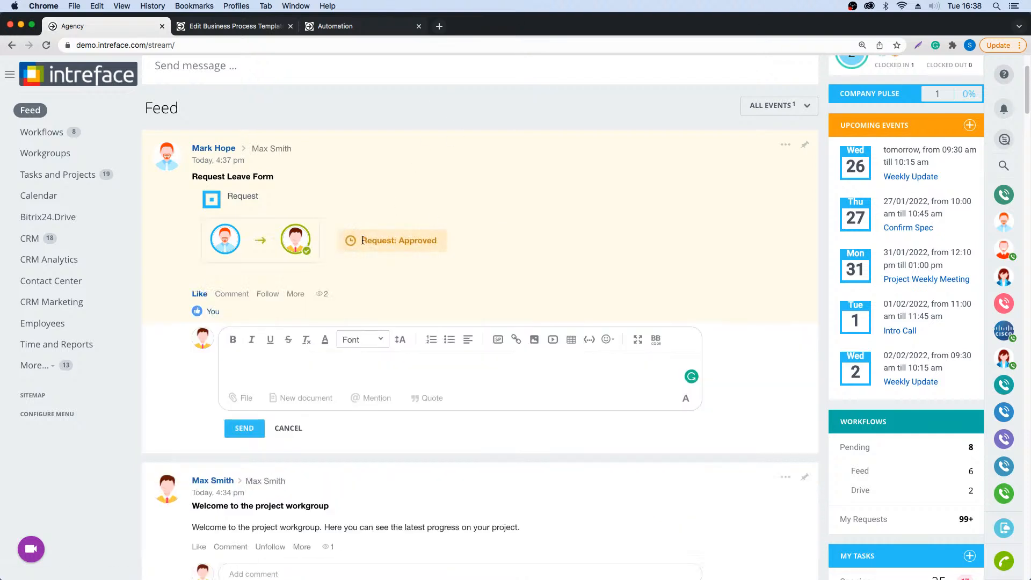
key("ctrl+Right")
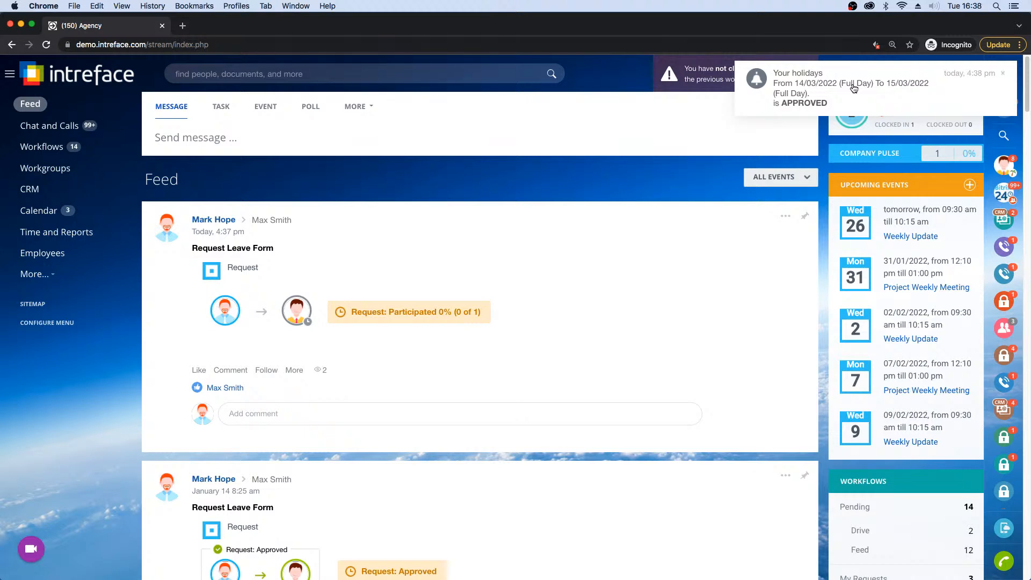
key("ctrl+Left")
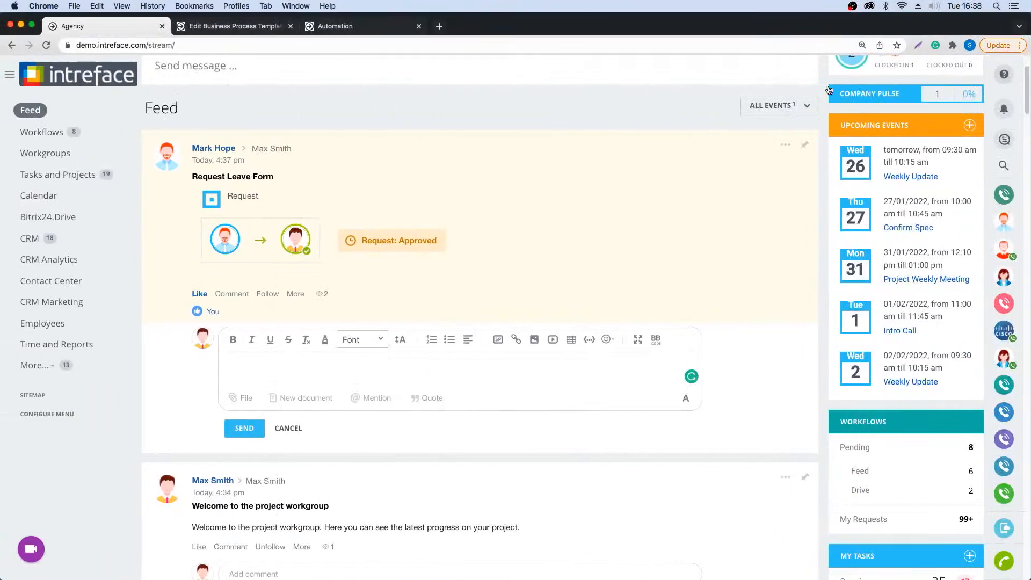
- Go to Time and Reports, show March 2022 in the Absence Chart, and view the 14–15 March annual leave entry's details before closing them
left_click(75, 344)
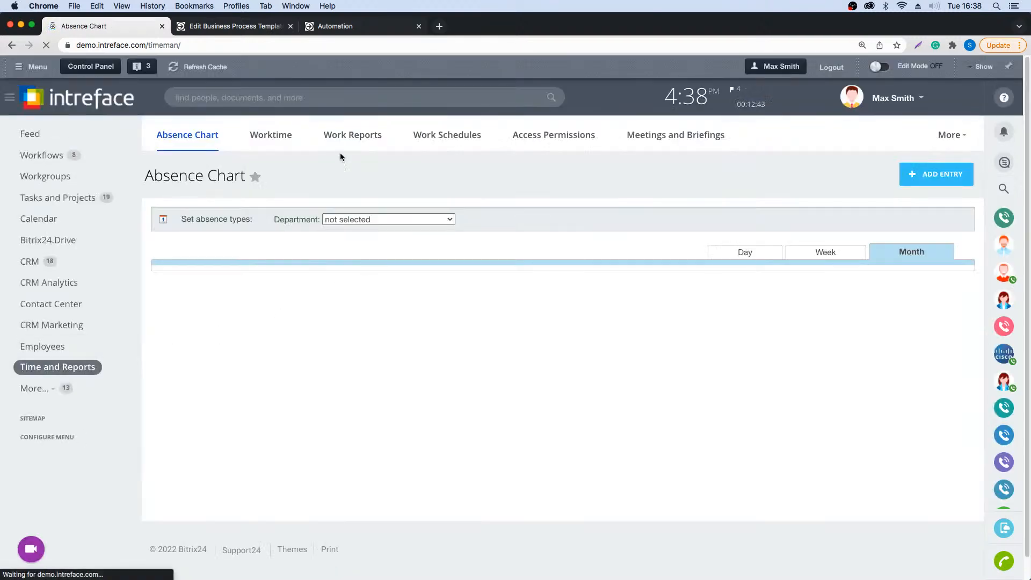
left_click(610, 277)
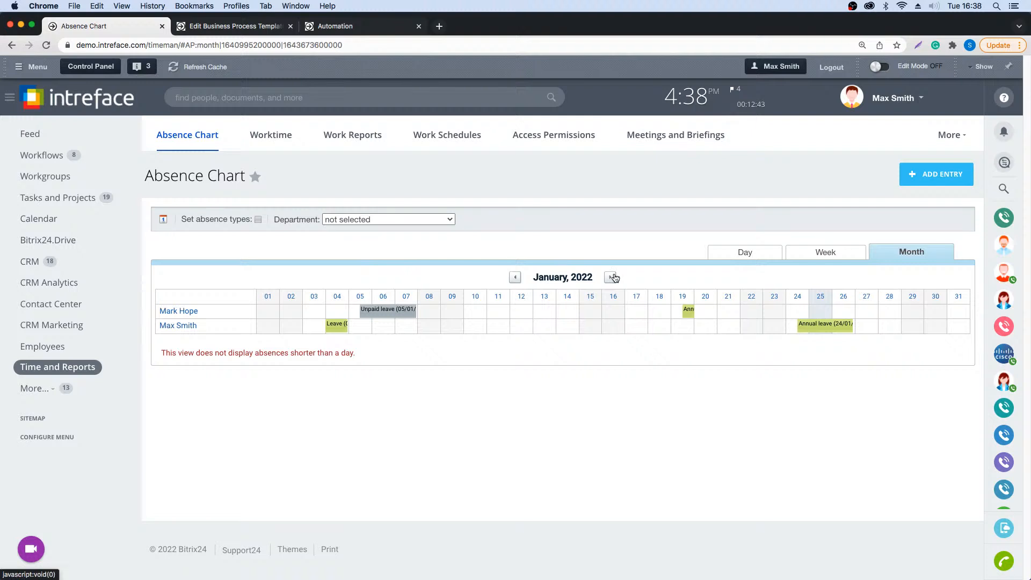
left_click(610, 277)
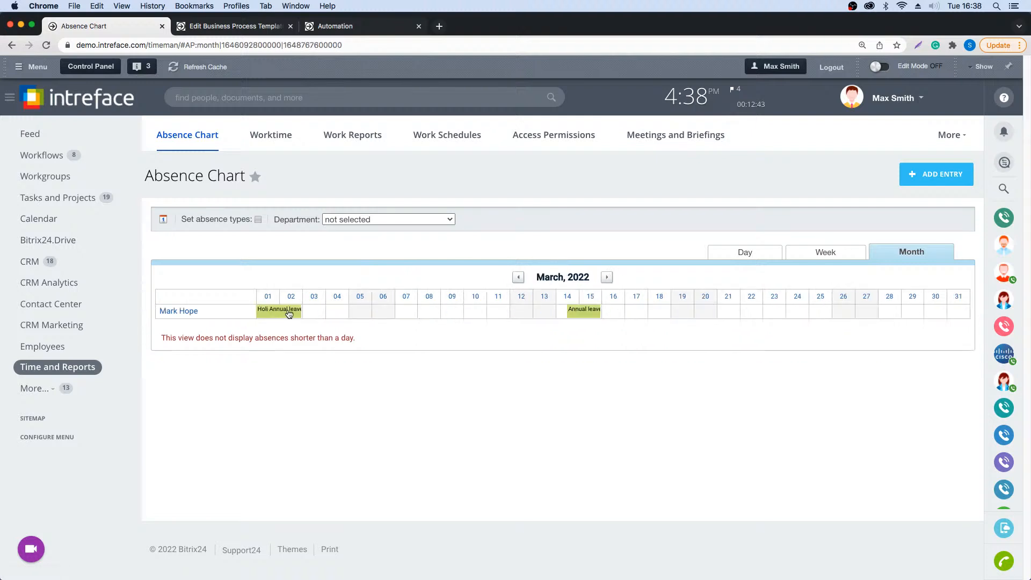
left_click(585, 309)
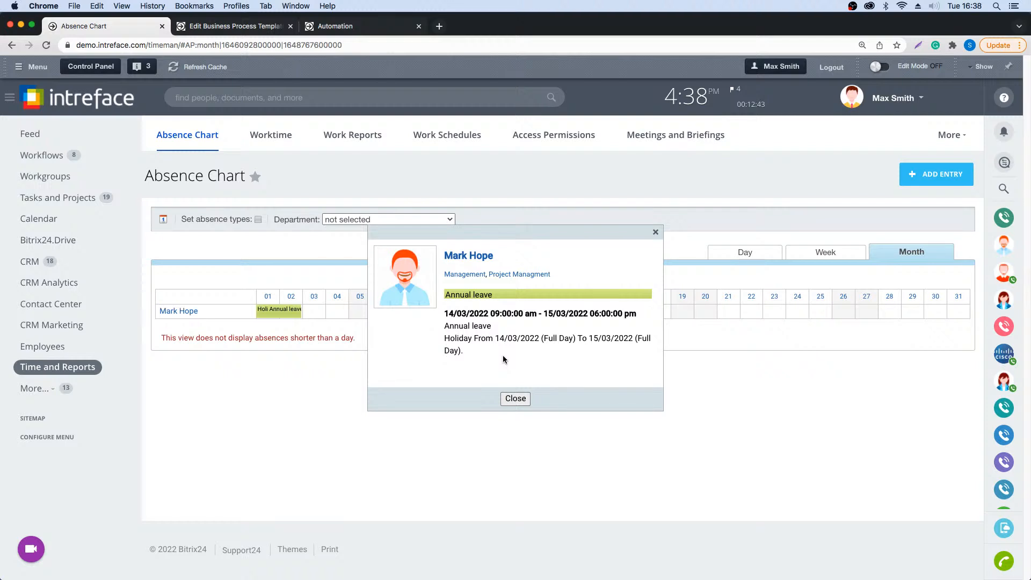
left_click(514, 398)
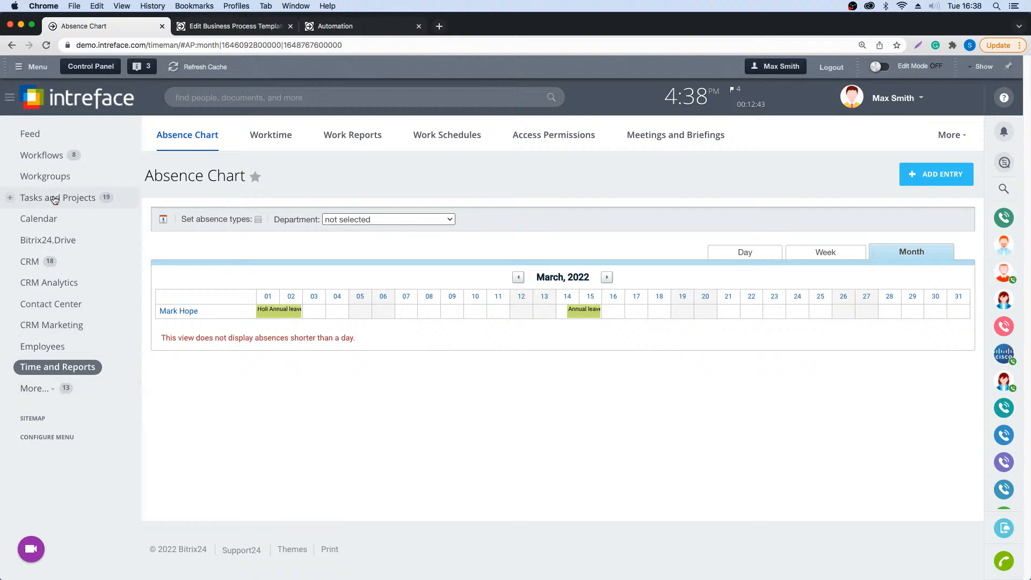
- Go to the CRM and open its list of CRM forms
left_click(32, 263)
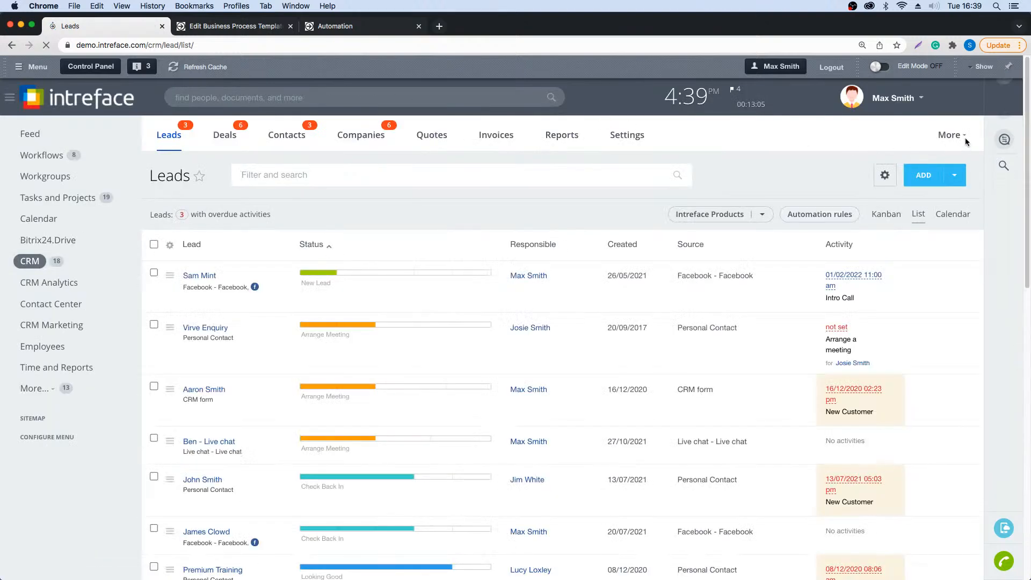
left_click(964, 134)
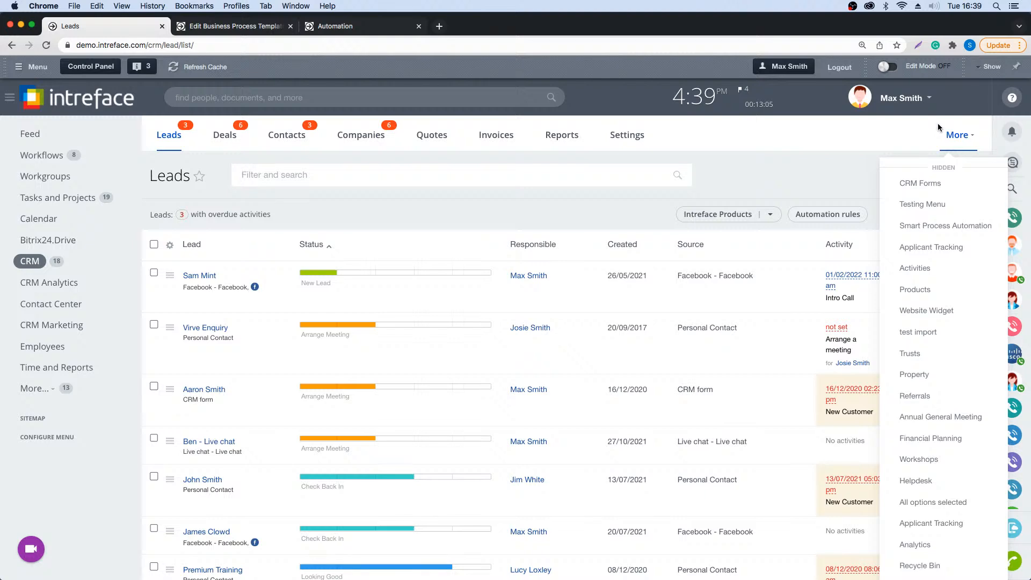
left_click(919, 184)
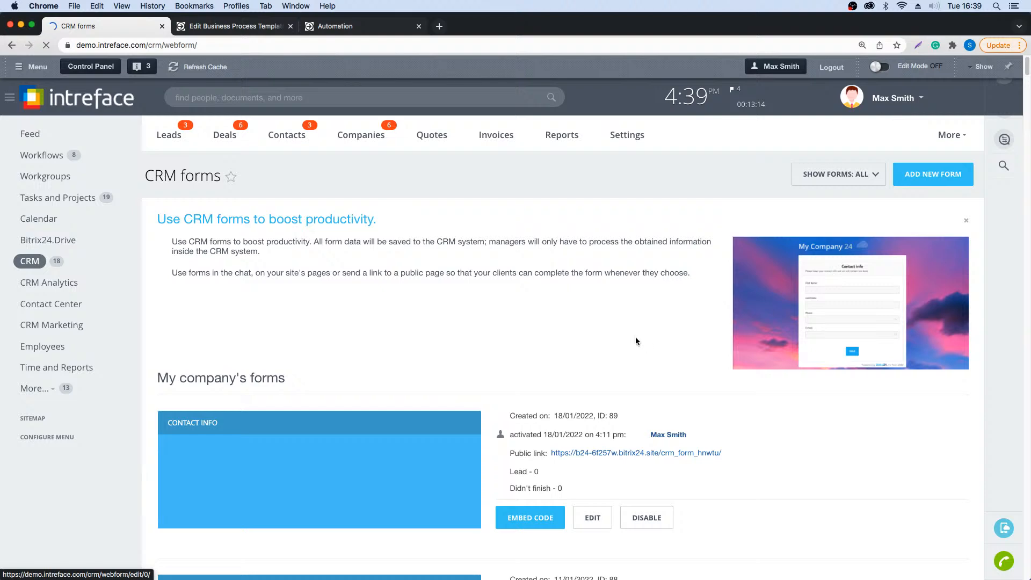
- Find the New Sales Enquiry Form among the company's forms and open its public link
scroll(704, 330, "down", 3)
scroll(700, 330, "down", 10)
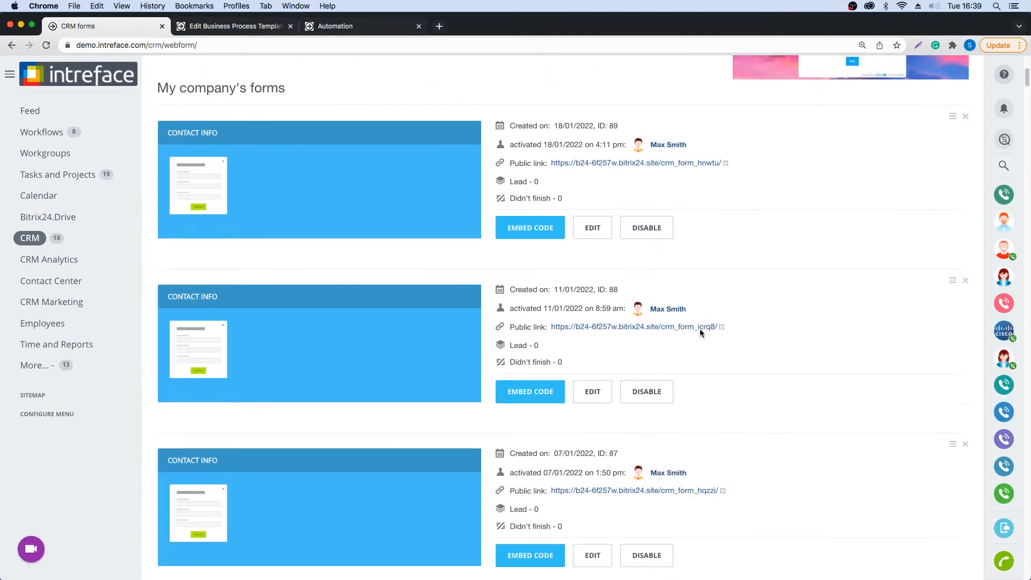
scroll(701, 333, "down", 12)
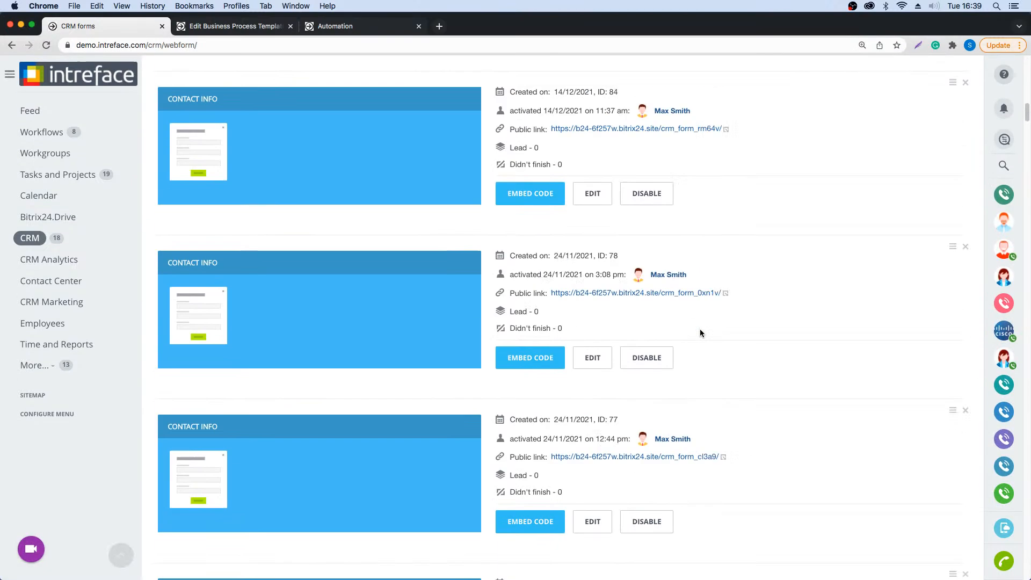
scroll(700, 333, "down", 5)
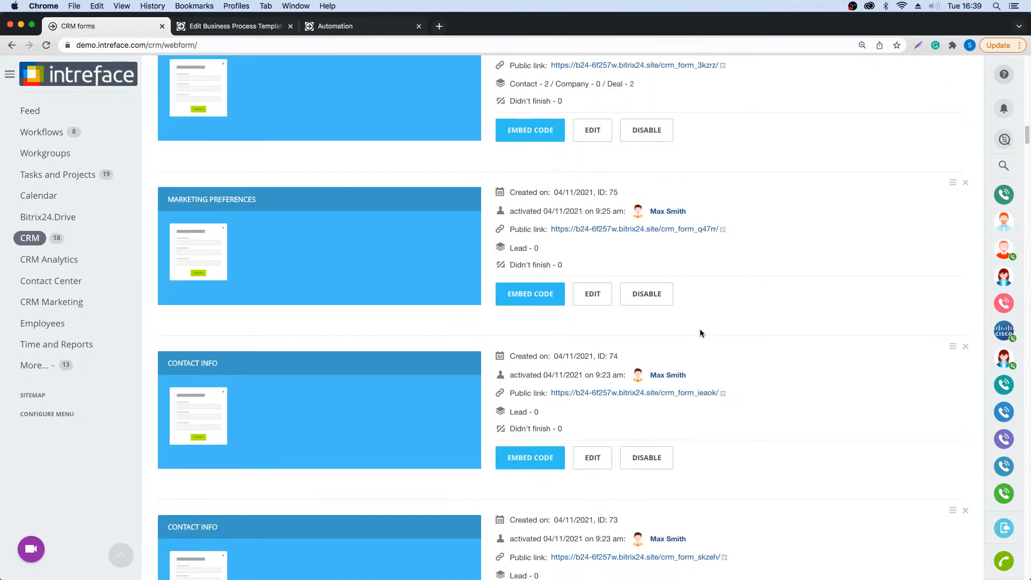
scroll(700, 333, "down", 8)
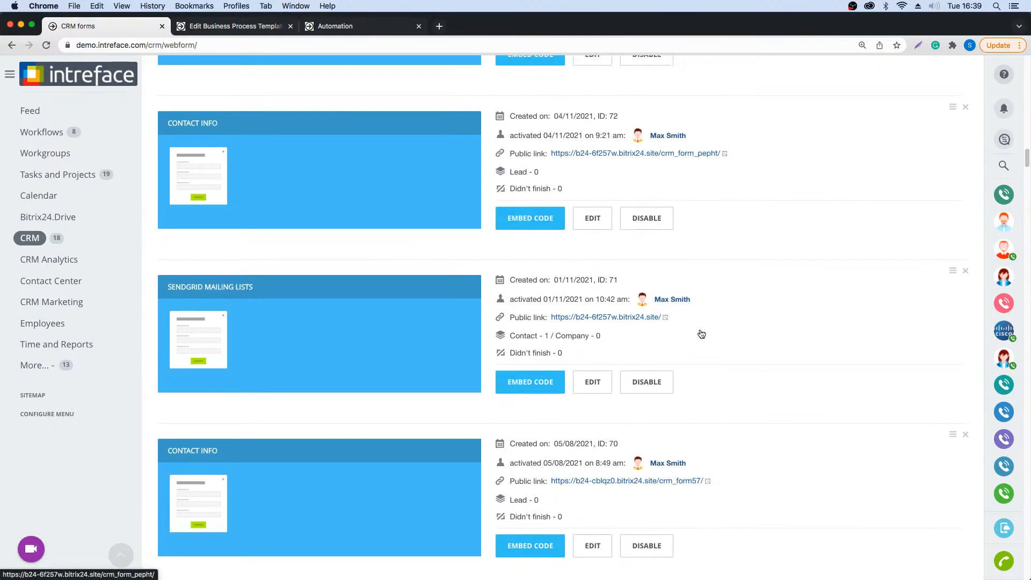
scroll(700, 330, "down", 10)
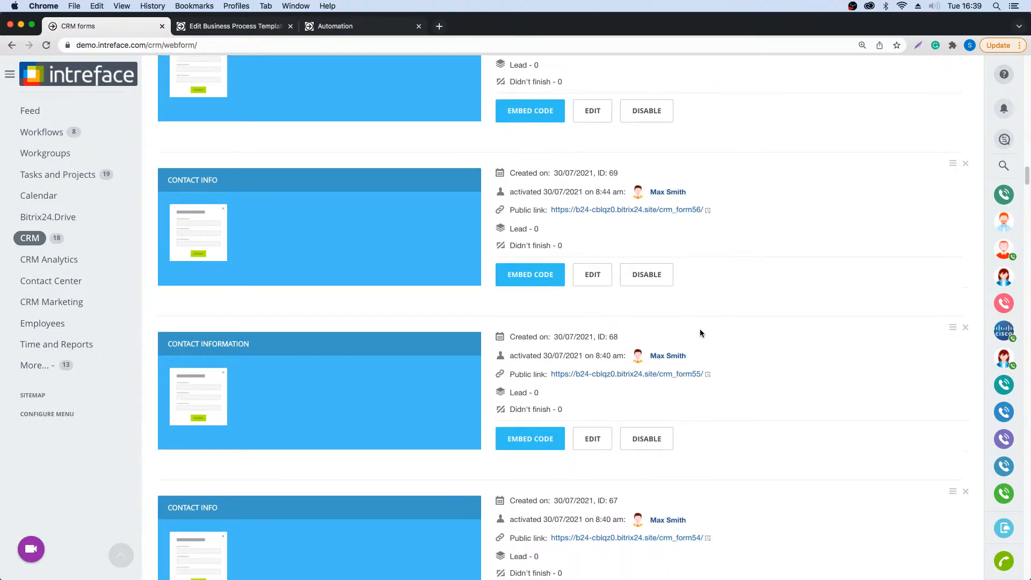
scroll(700, 333, "down", 10)
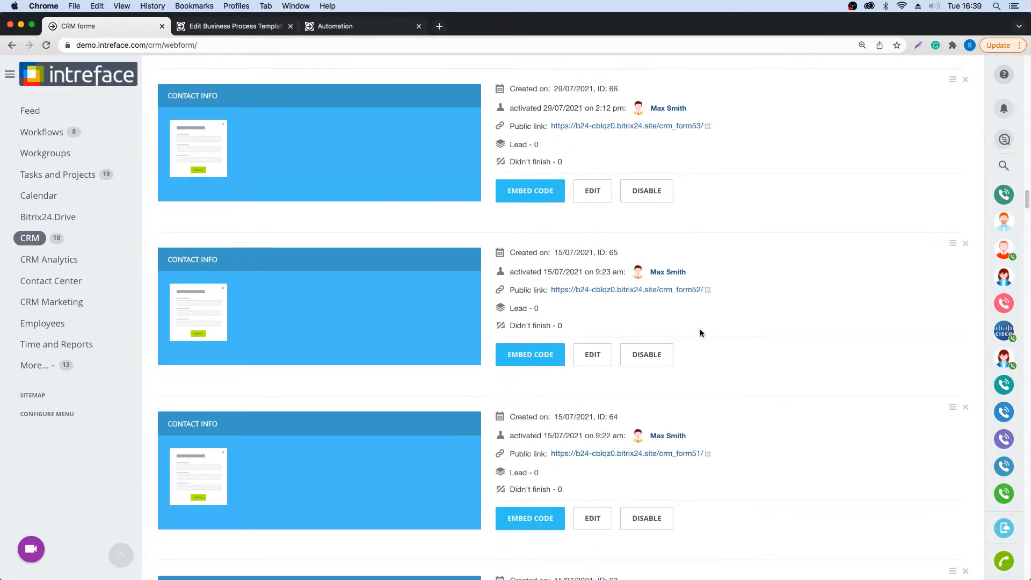
scroll(700, 333, "down", 10)
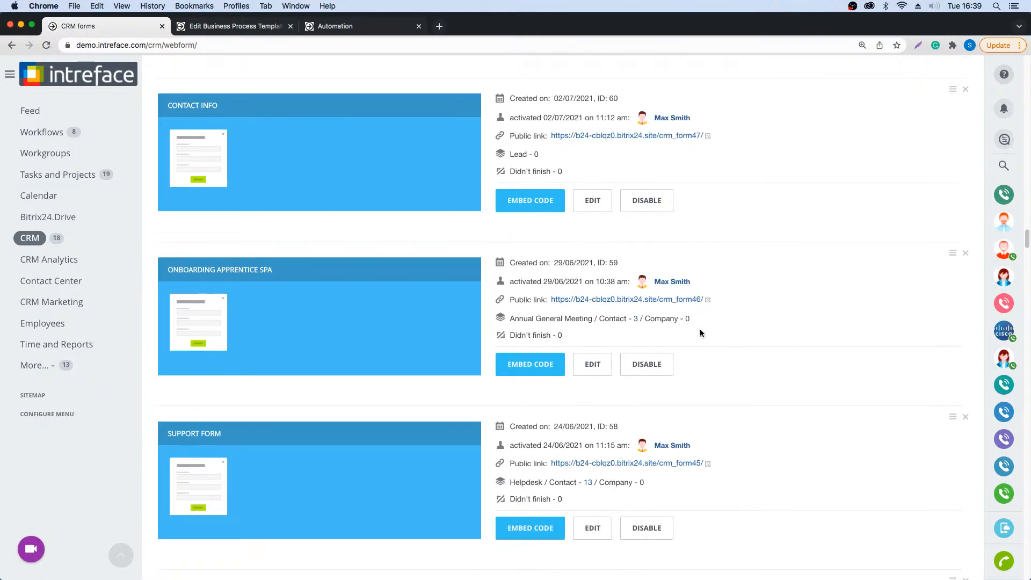
scroll(701, 333, "down", 7)
scroll(700, 333, "down", 10)
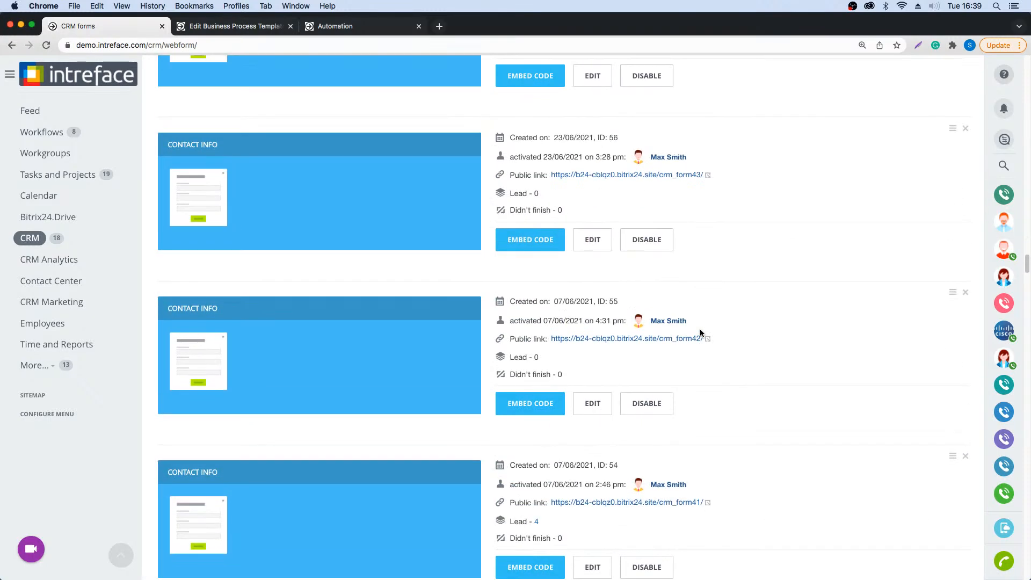
scroll(700, 333, "down", 7)
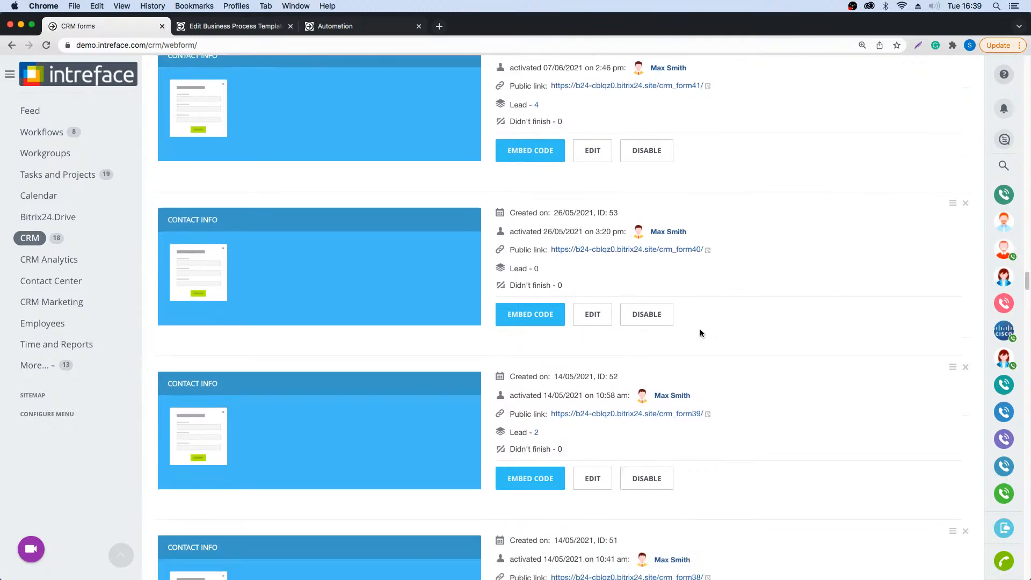
scroll(701, 333, "down", 9)
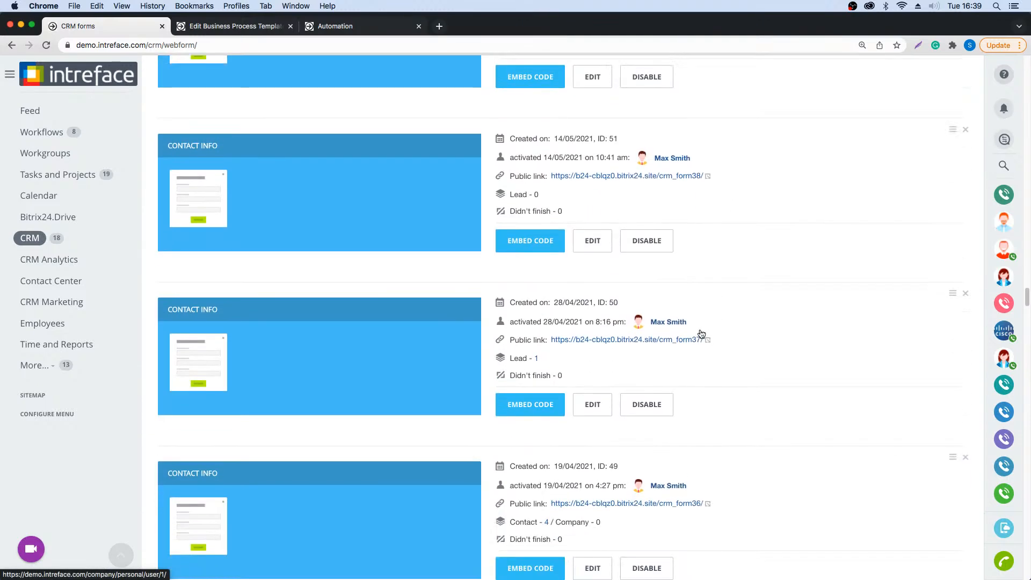
scroll(700, 333, "down", 8)
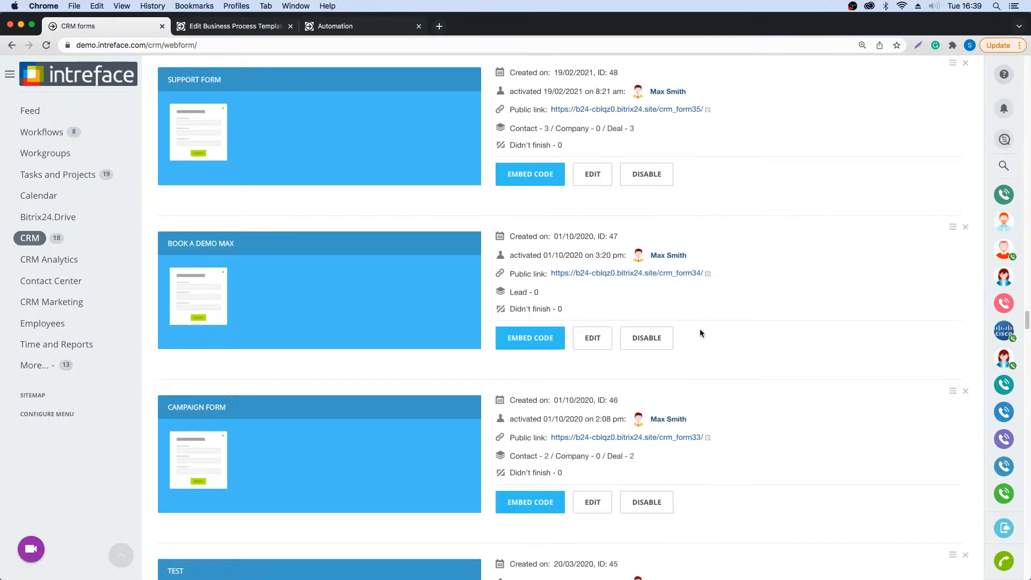
scroll(701, 334, "down", 6)
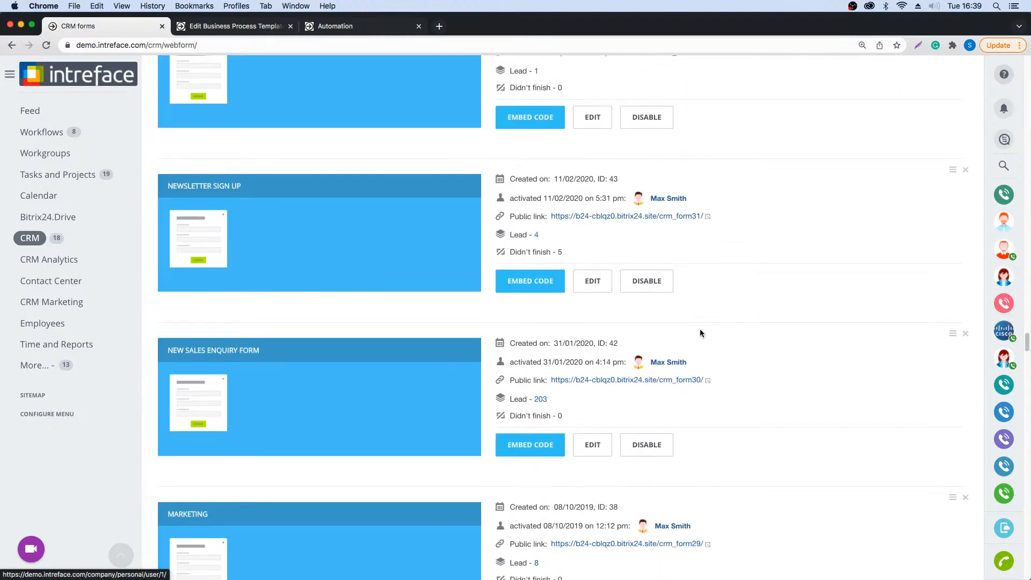
left_click(601, 379)
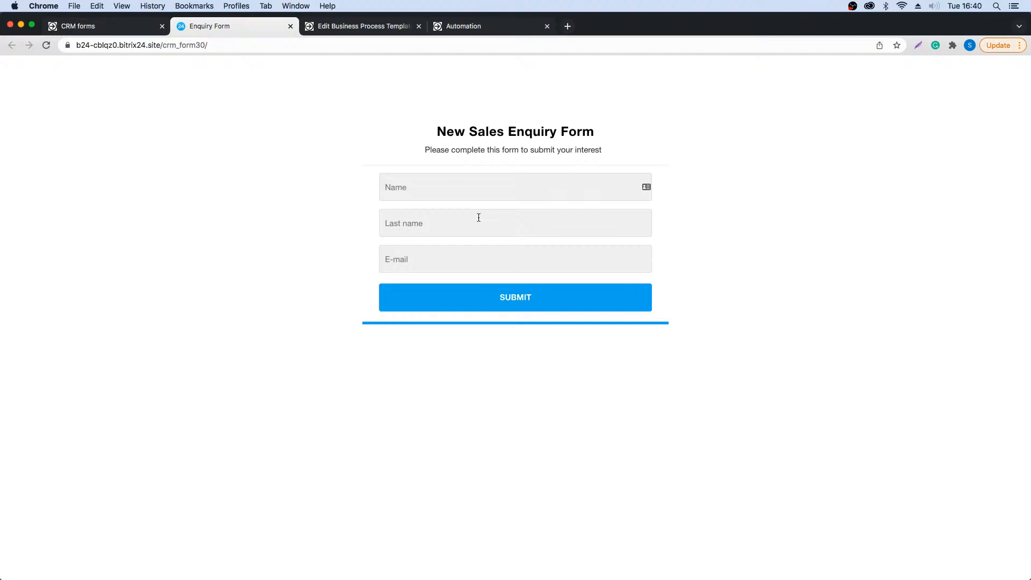
- Fill in the enquirer's first name, last name and e-mail address on the New Sales Enquiry Form and submit it
left_click(464, 186)
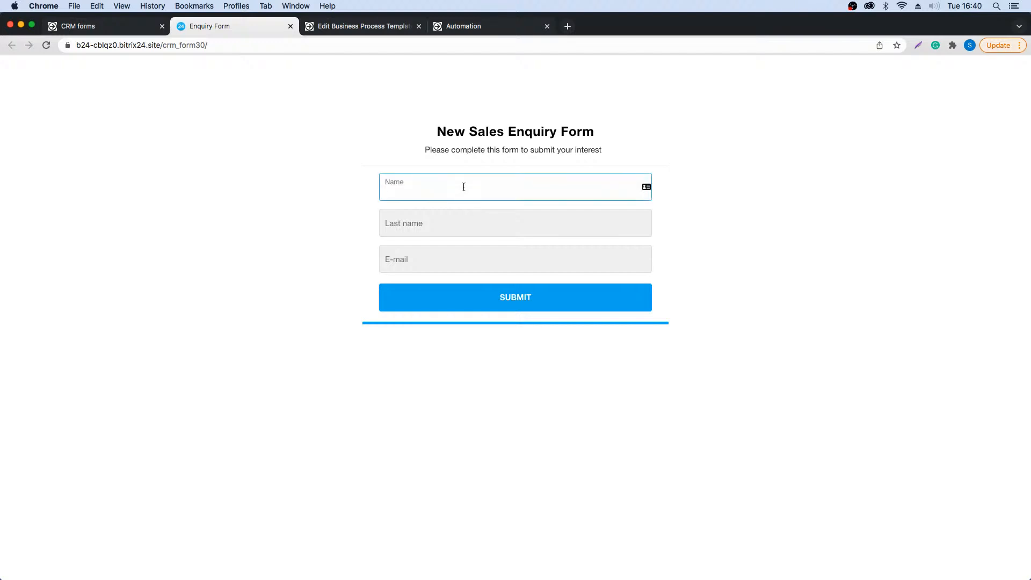
left_click(440, 225)
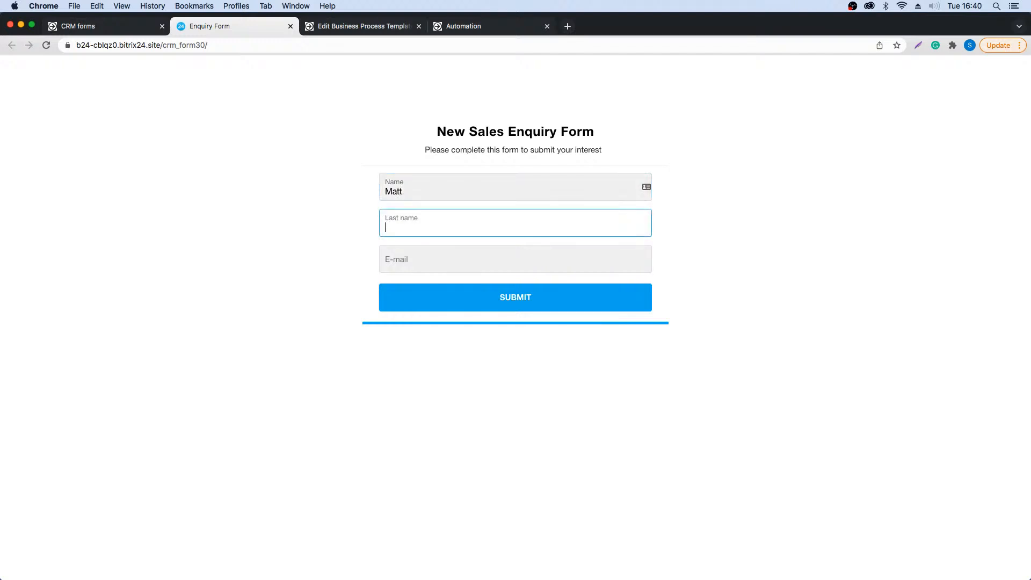
left_click(429, 265)
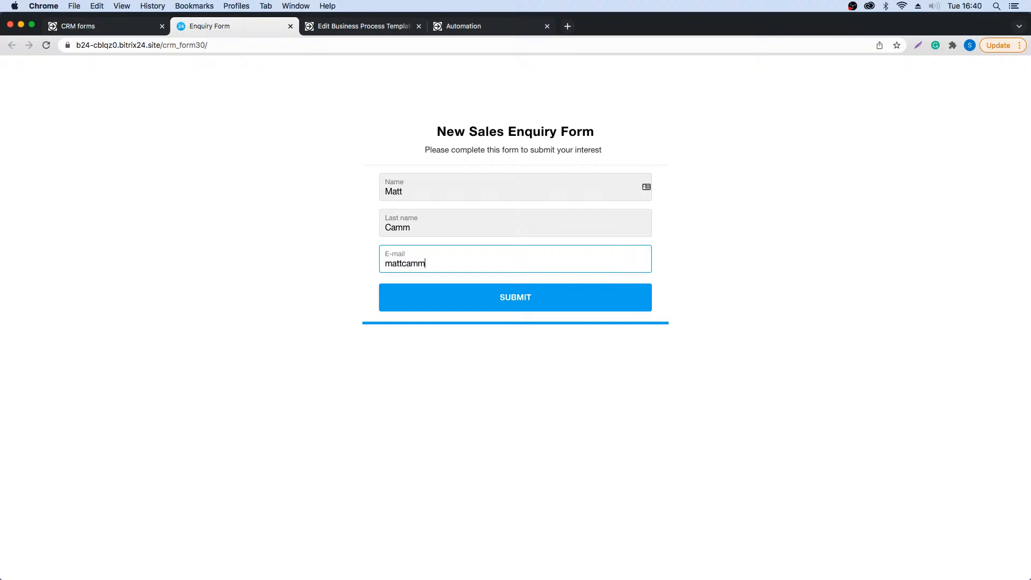
left_click(734, 364)
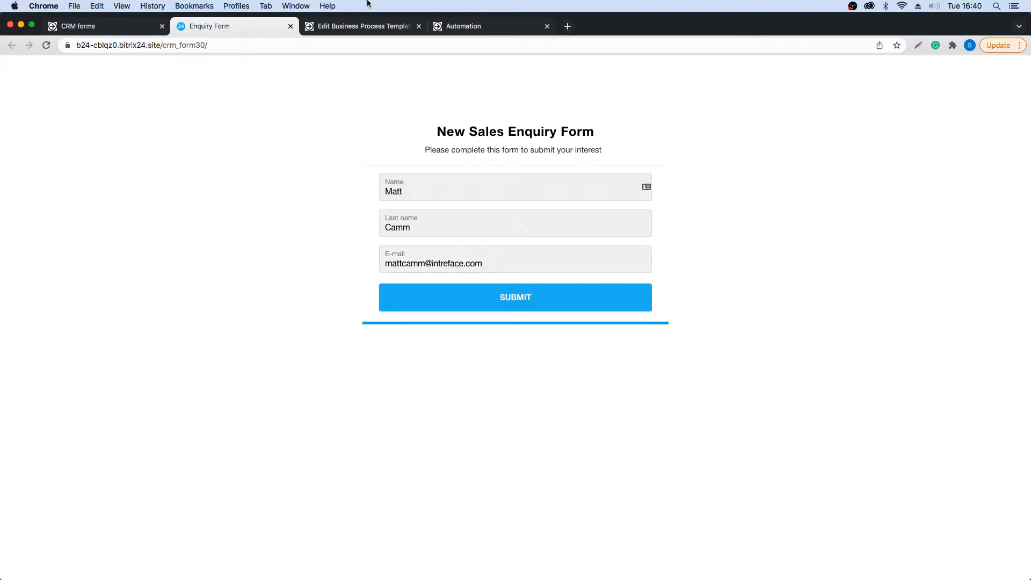
left_click(497, 295)
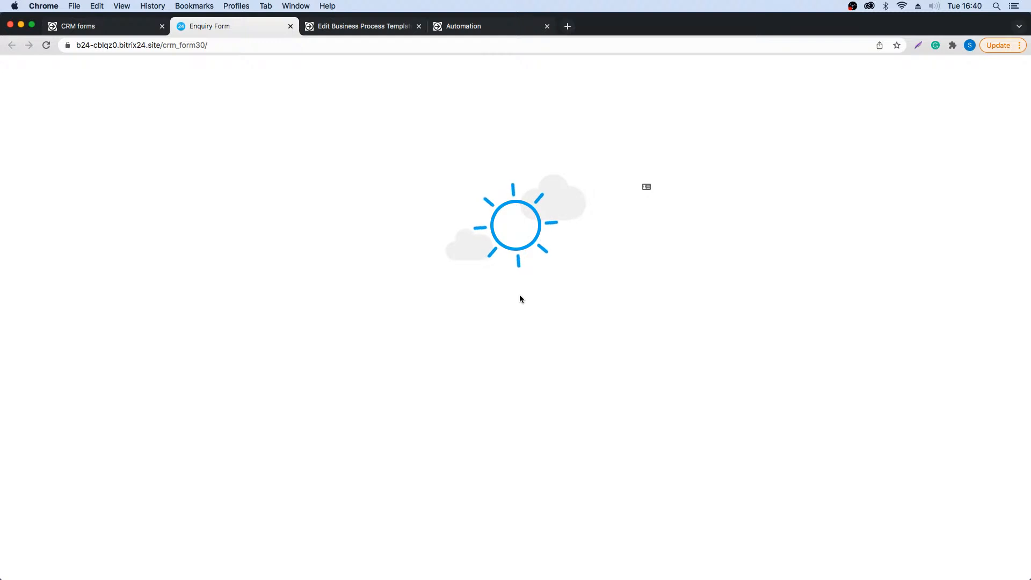
- Return to the CRM leads list and open the lead created from the New Sales Enquiry Form
left_click(95, 26)
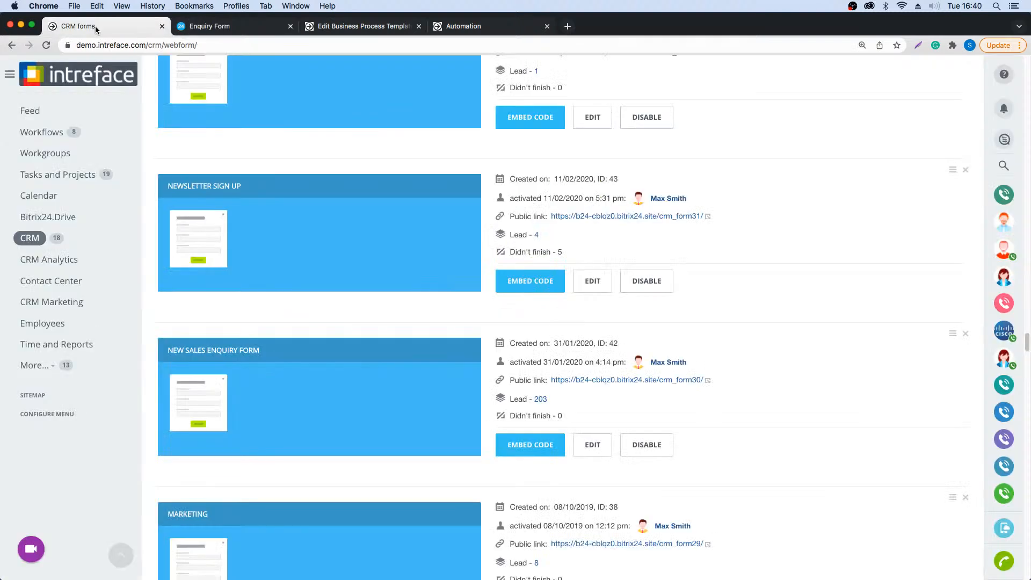
left_click(31, 240)
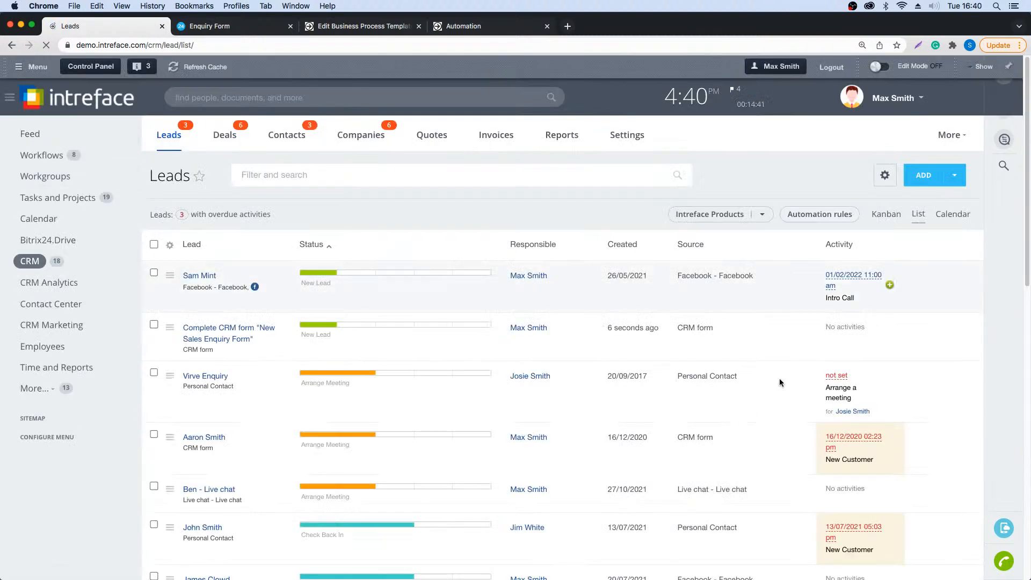
left_click(204, 330)
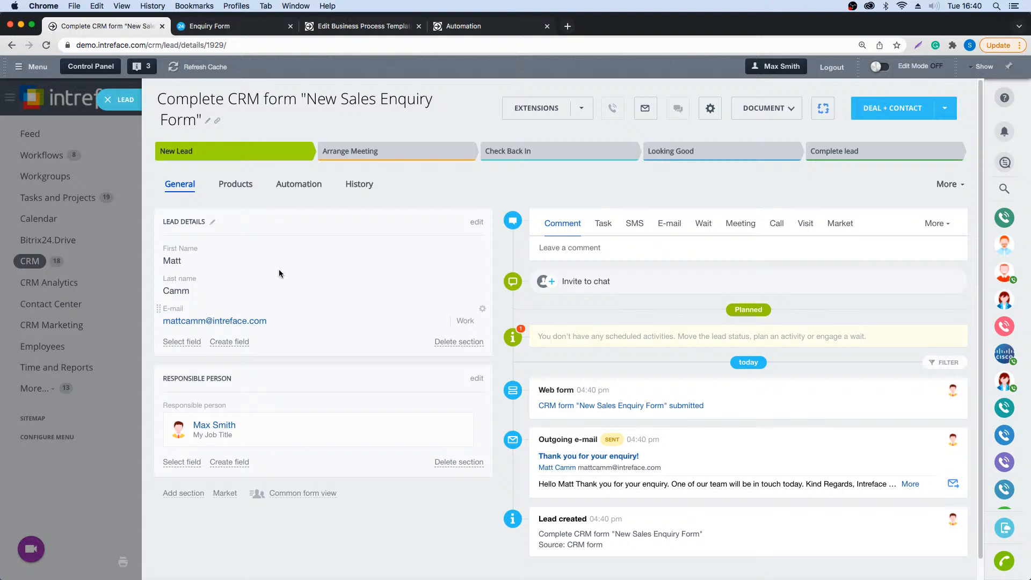
- Open the lead's automation rules for configuration, examine the Thank You Email rule's message and {{First name}} placeholder, and save the rule
left_click(285, 186)
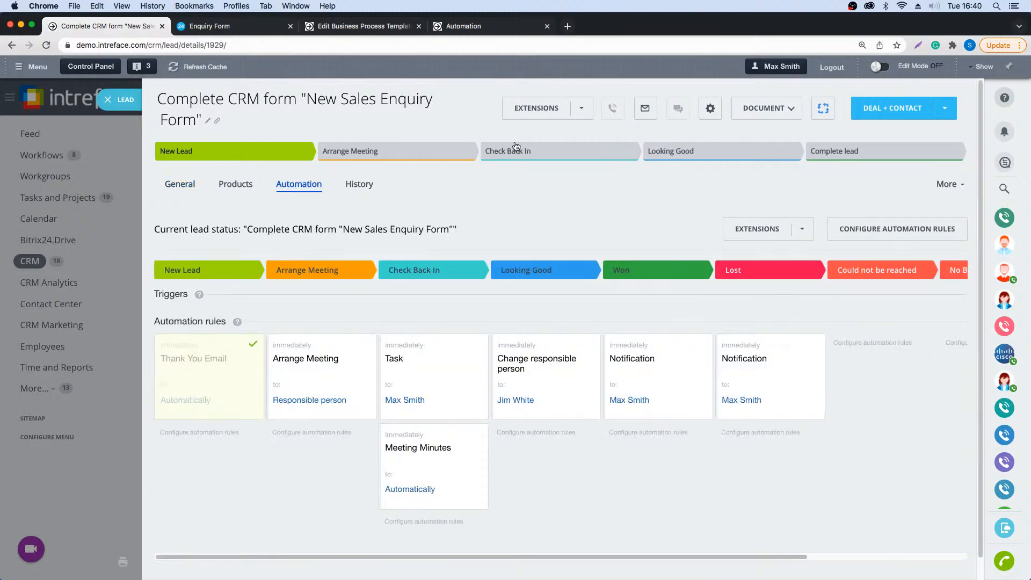
left_click(870, 231)
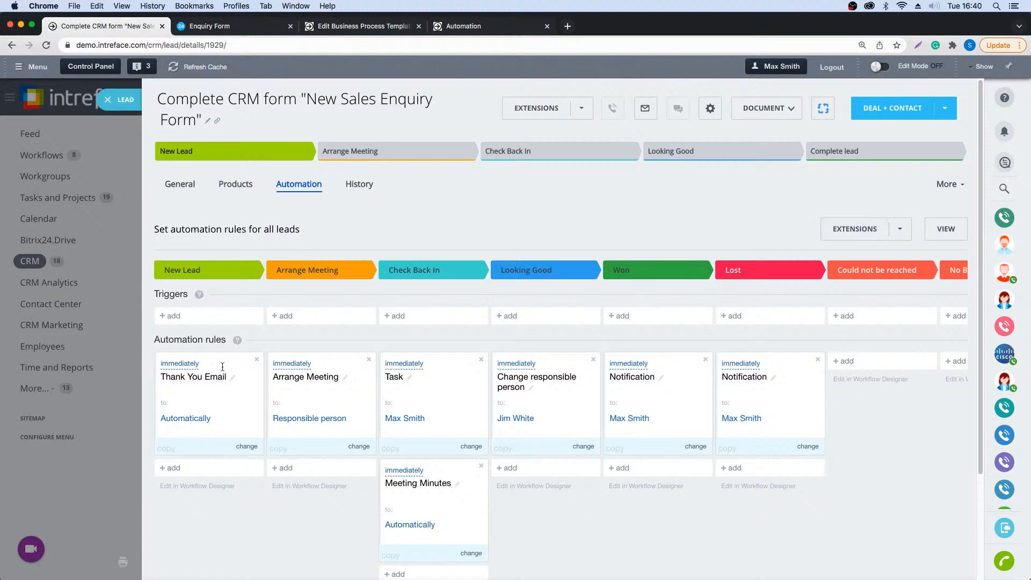
left_click(179, 367)
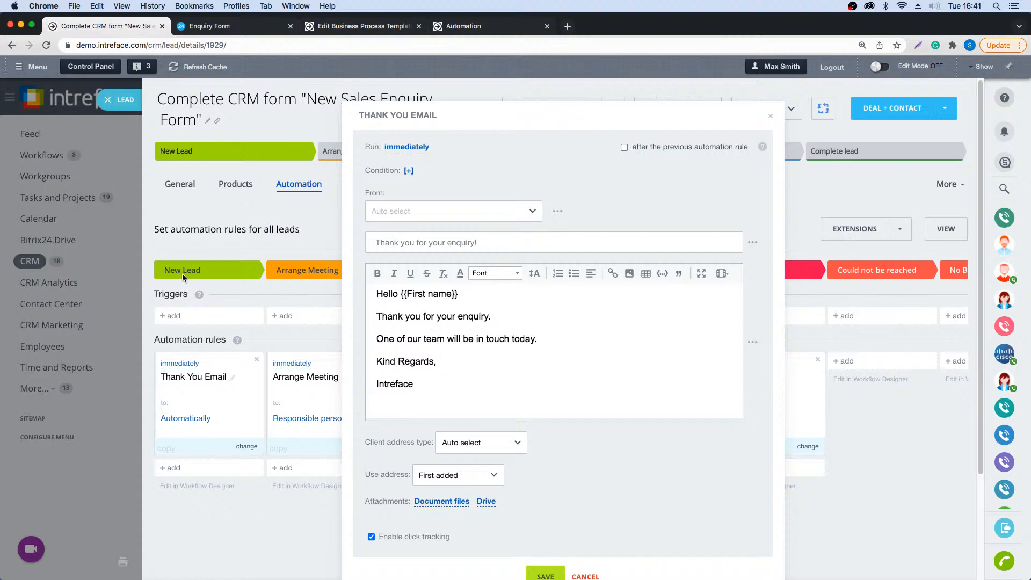
left_click_drag(421, 384, 373, 293)
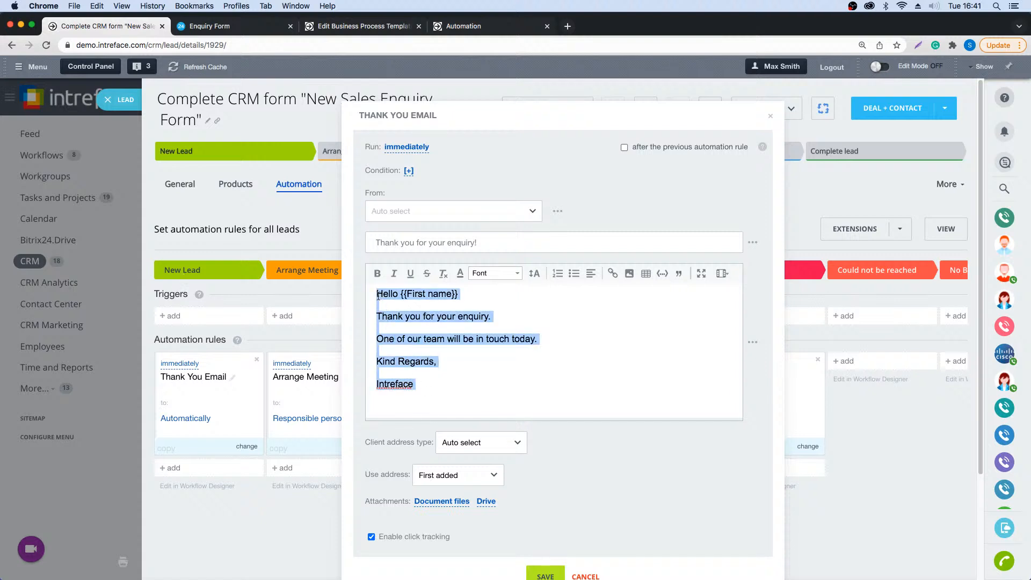
left_click(476, 296)
left_click_drag(474, 295, 401, 299)
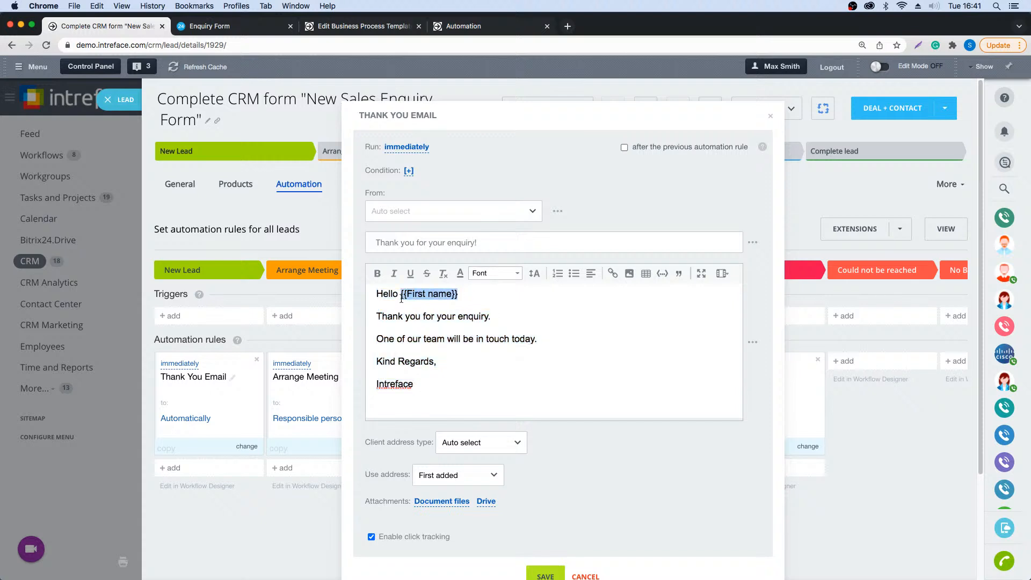
left_click(544, 573)
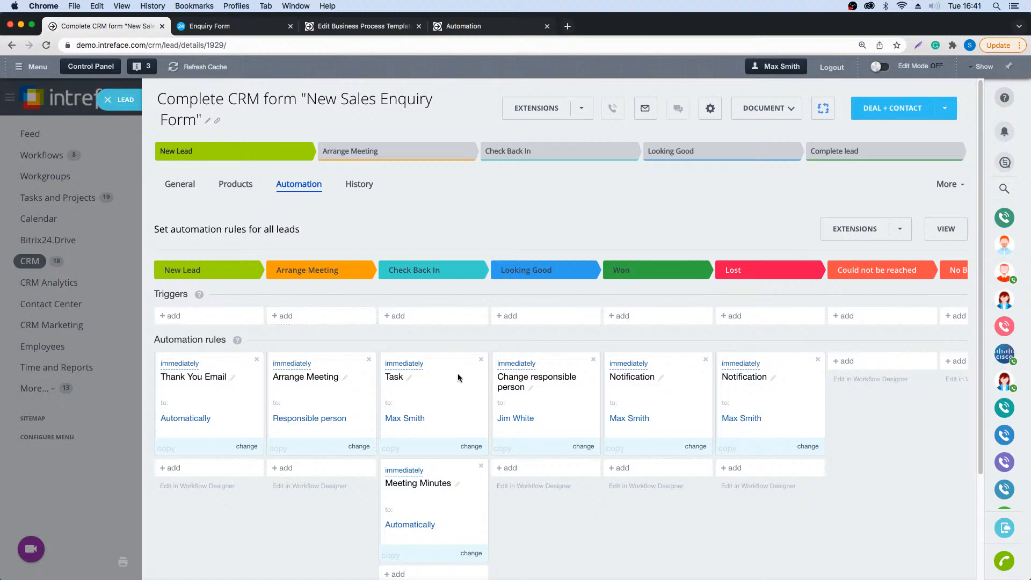
- Move the Task automation rule from the Check Back In stage to New Lead under Thank You Email, and close the lead
left_click_drag(457, 373, 236, 478)
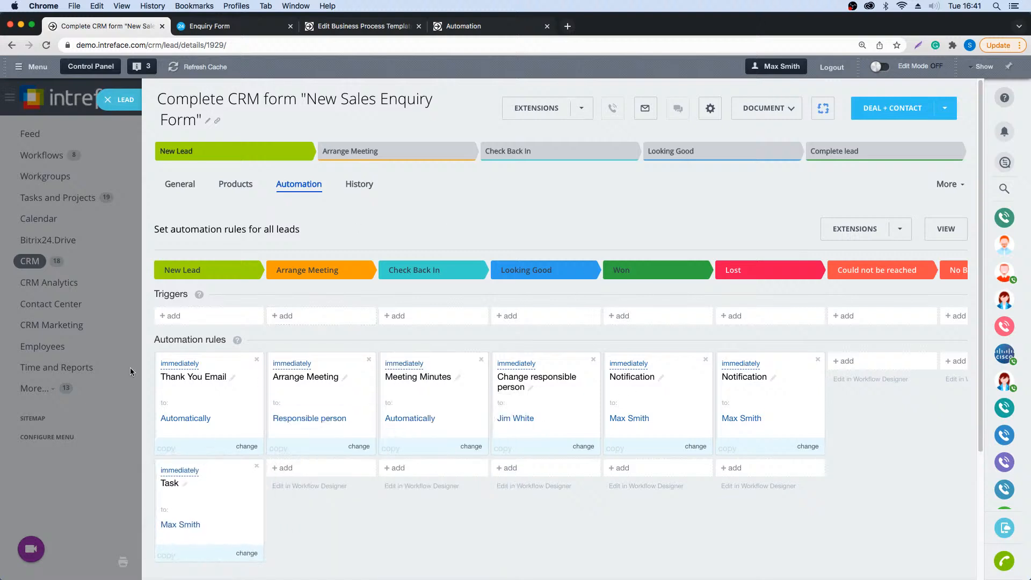
left_click(106, 100)
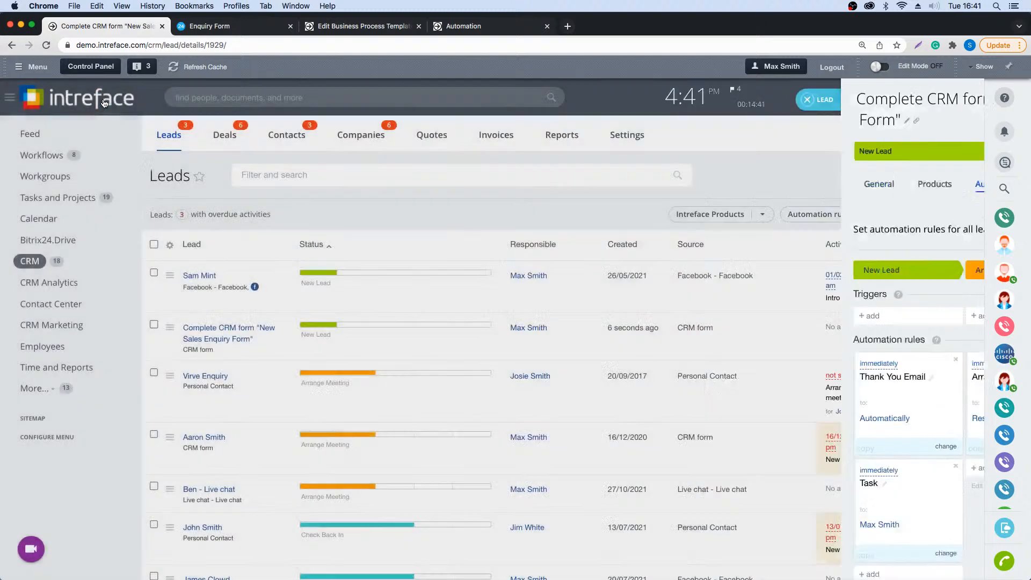
- Reopen the New Sales Enquiry Form lead and view the outgoing "Thank you for your enquiry!" e-mail from its timeline
left_click(206, 338)
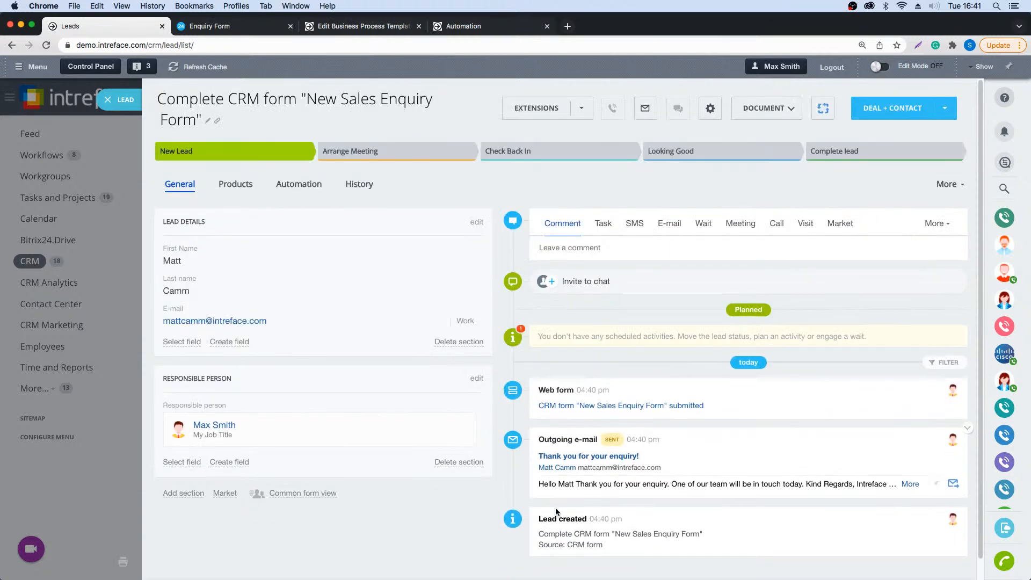
left_click(627, 458)
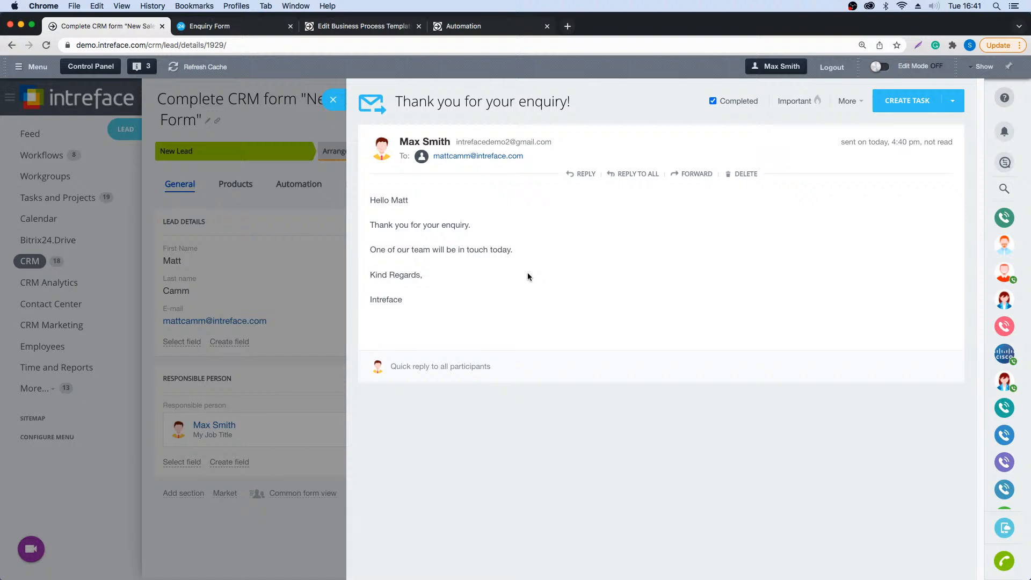
- Switch to the slide presentation and advance to the "Cloud vs Self Hosted" slide
key("ctrl+Left")
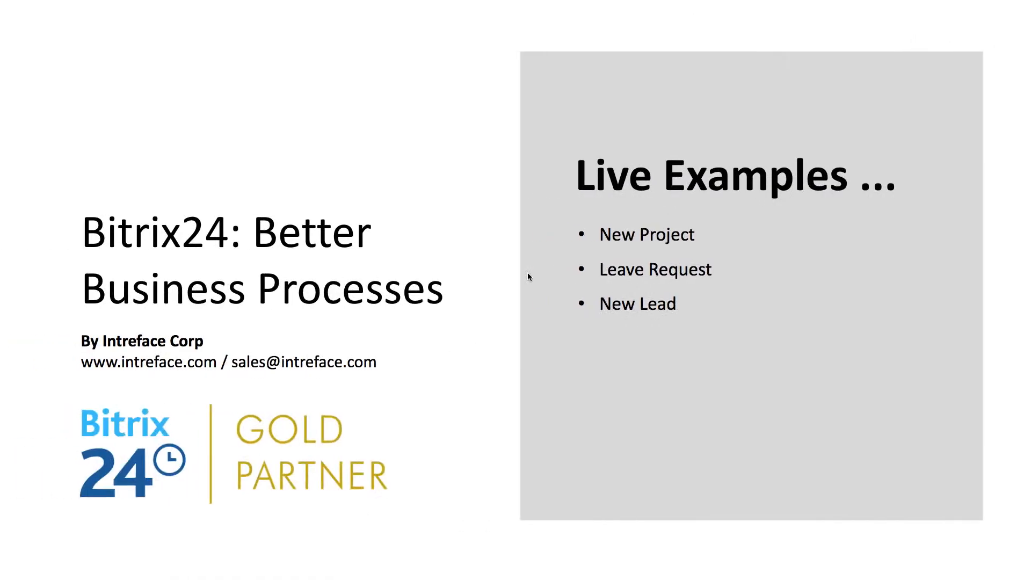
key("Right")
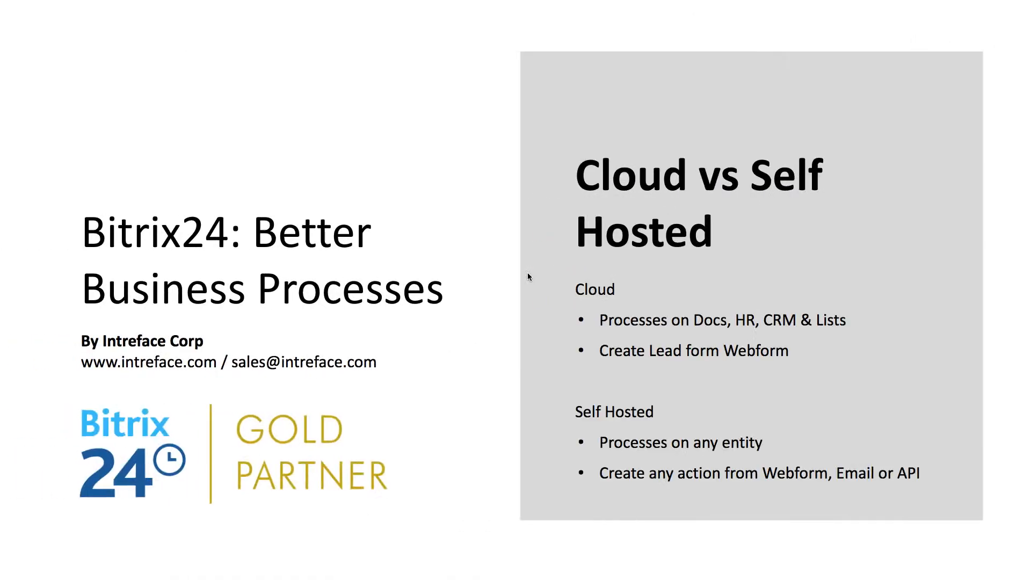